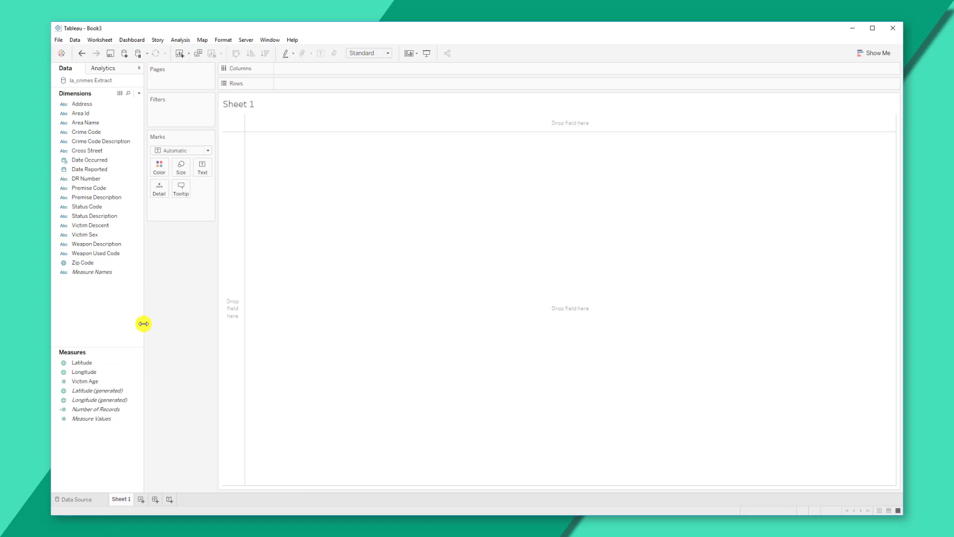
Widen the field list pane and start a new calculated field named Month Occurred
drag(145, 323, 160, 323)
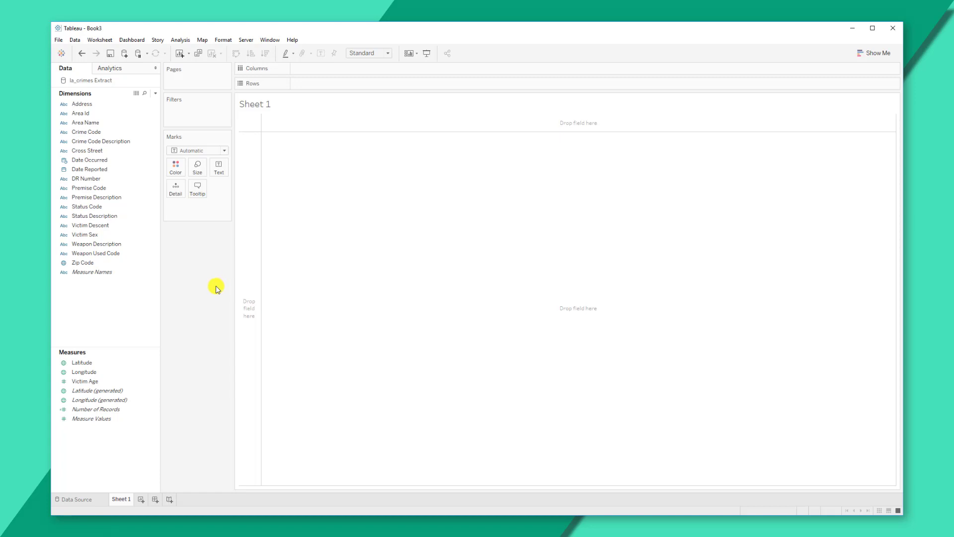
click(104, 162)
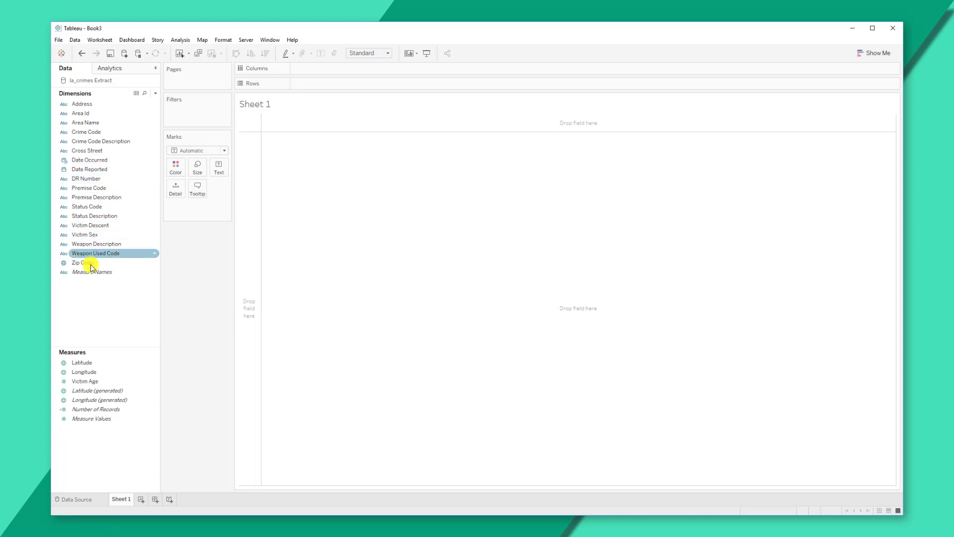
right_click(84, 298)
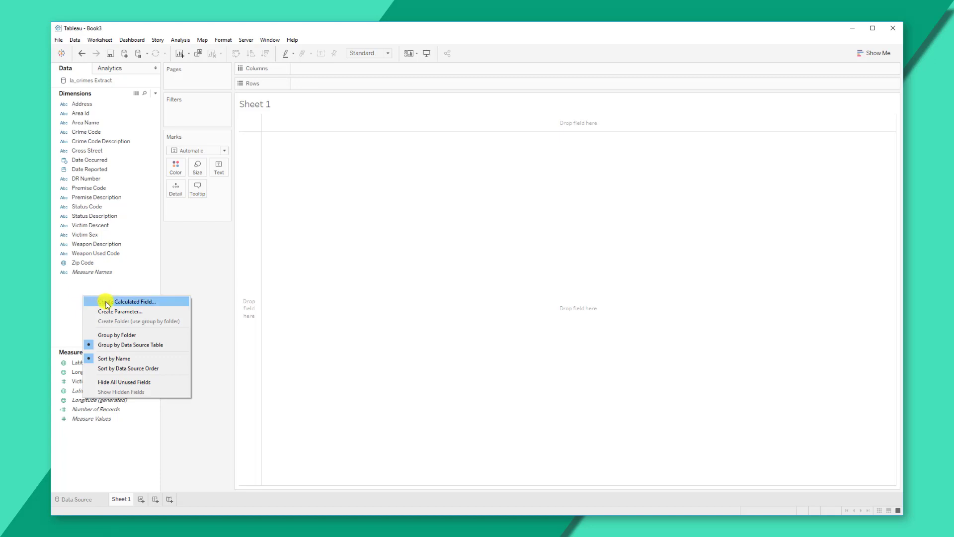
click(106, 302)
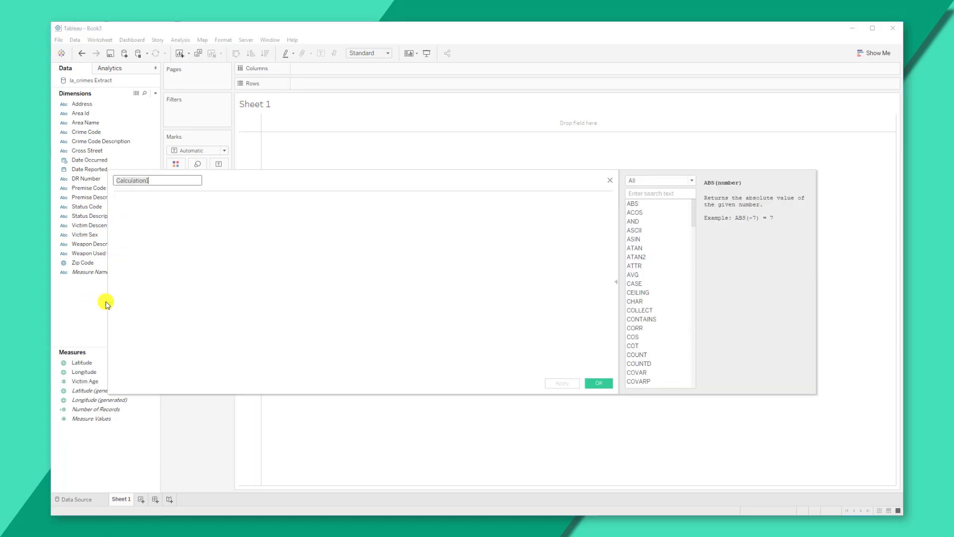
drag(280, 181, 308, 152)
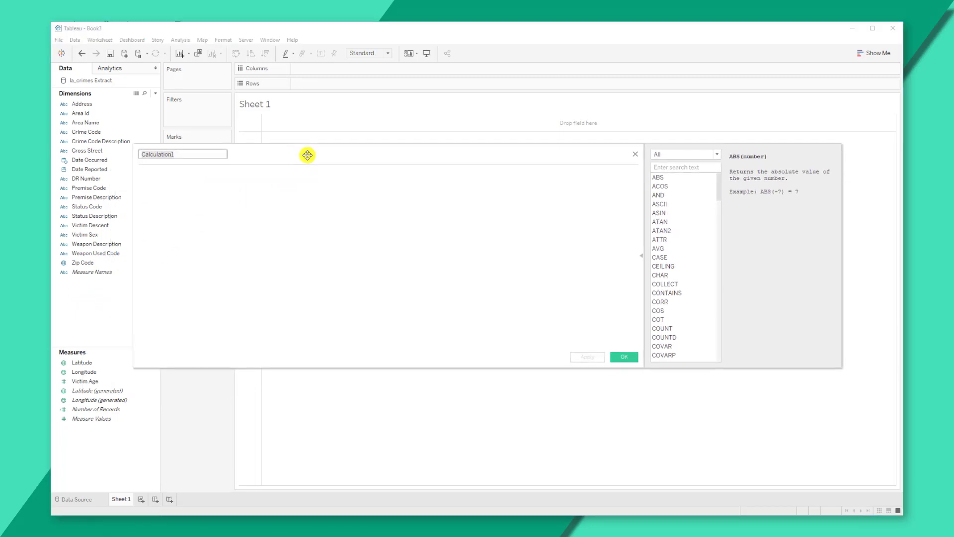
click(195, 153)
double_click(196, 156)
text(Mo)
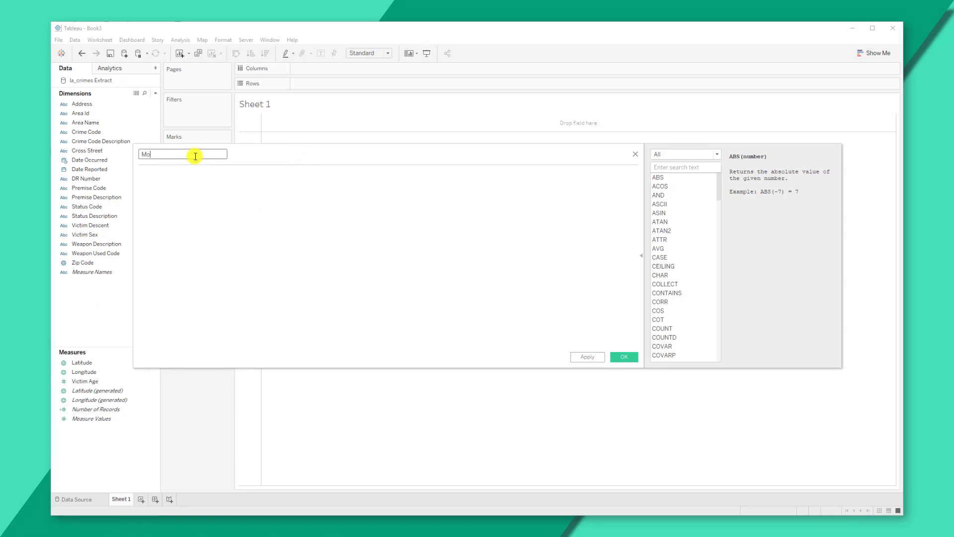
text(nth Occurred)
Define the Month Occurred calculation as MONTH([Date Occurred]) and save the field
click(208, 199)
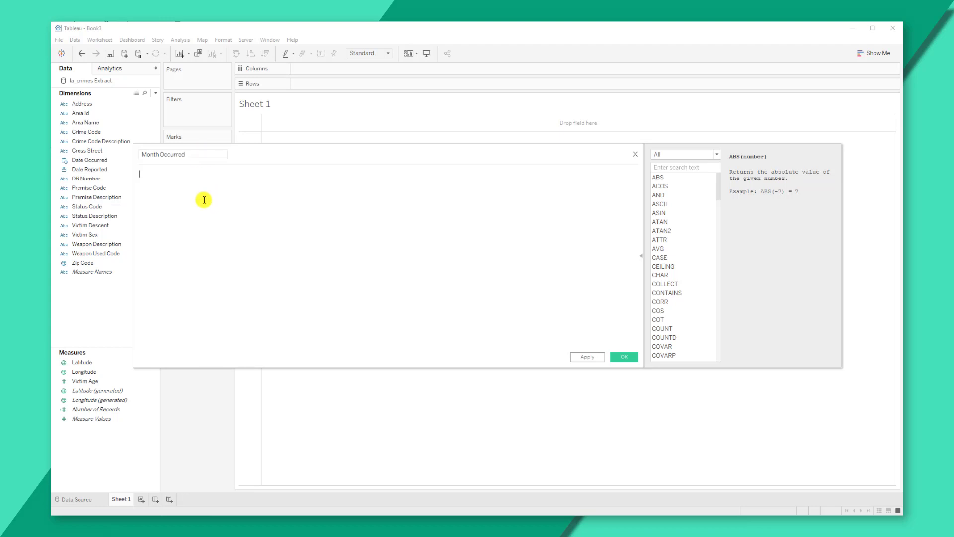
text(MONTH(Date)
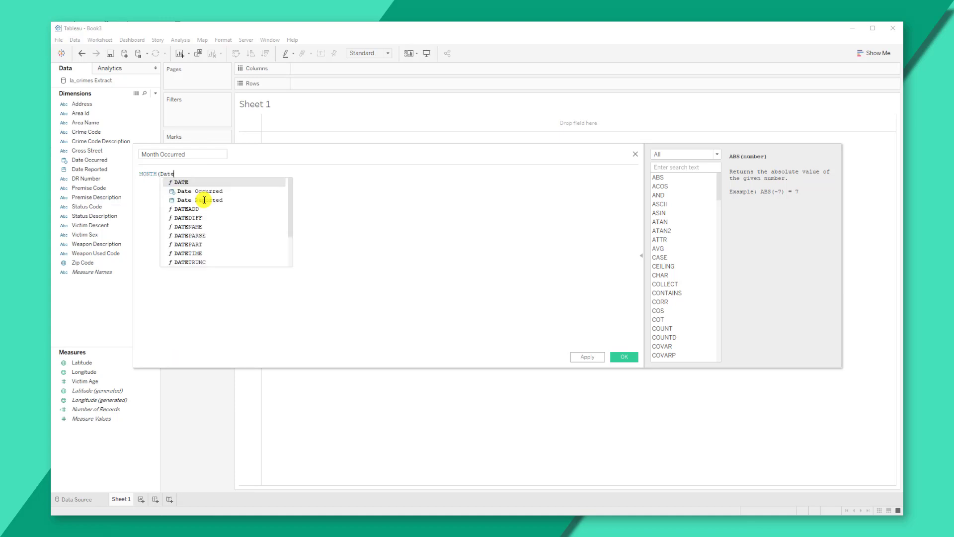
key(Down)
key(Return)
text())
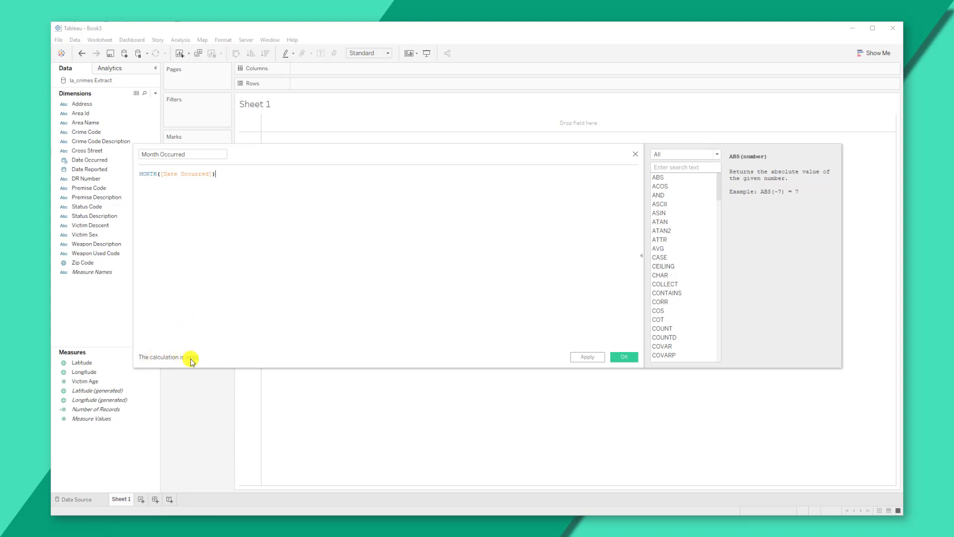
click(601, 357)
click(623, 358)
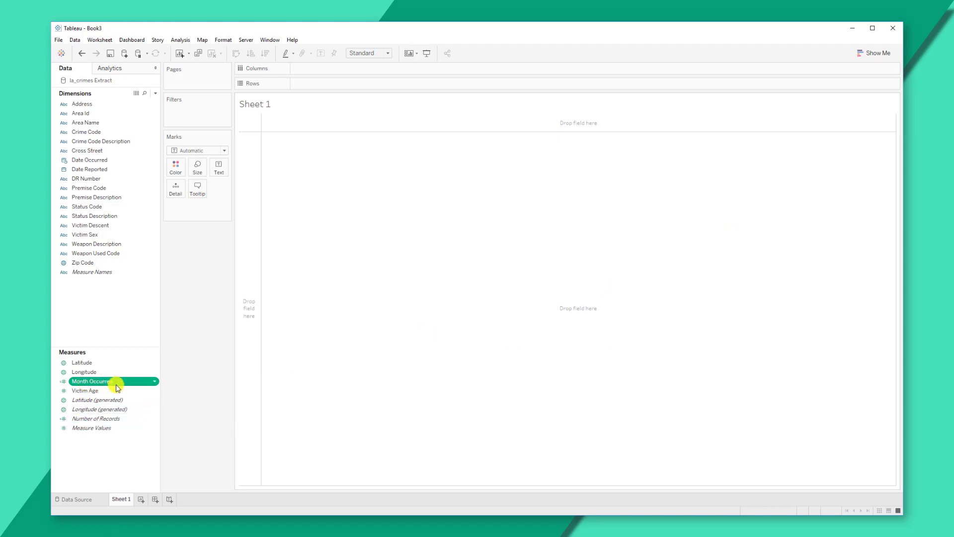
Convert the Month Occurred measure to a dimension and place it on the sheet's rows
click(155, 384)
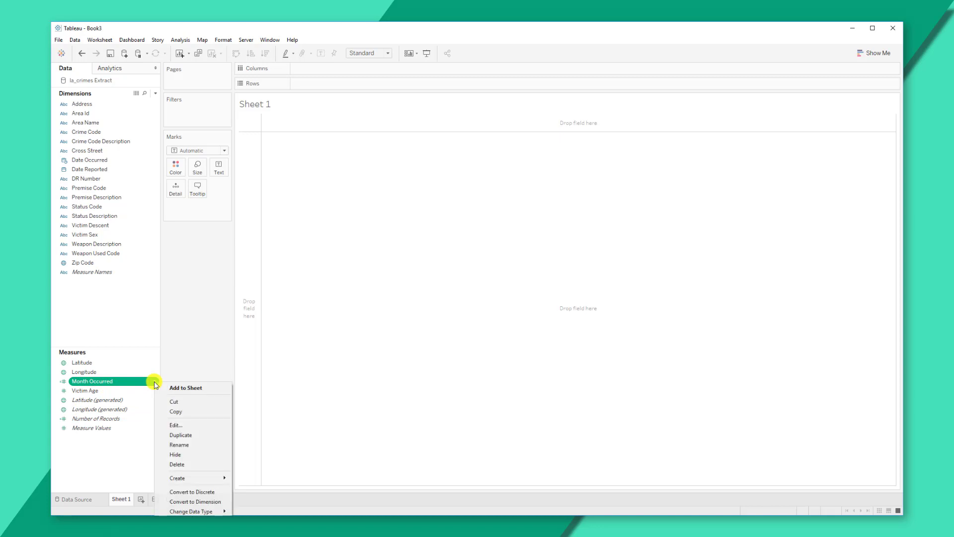
click(193, 501)
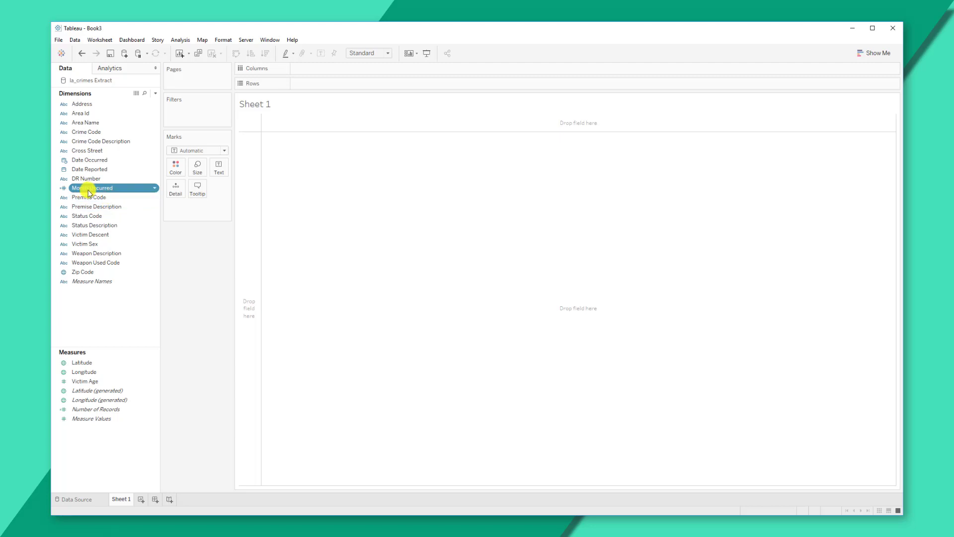
drag(89, 193, 246, 196)
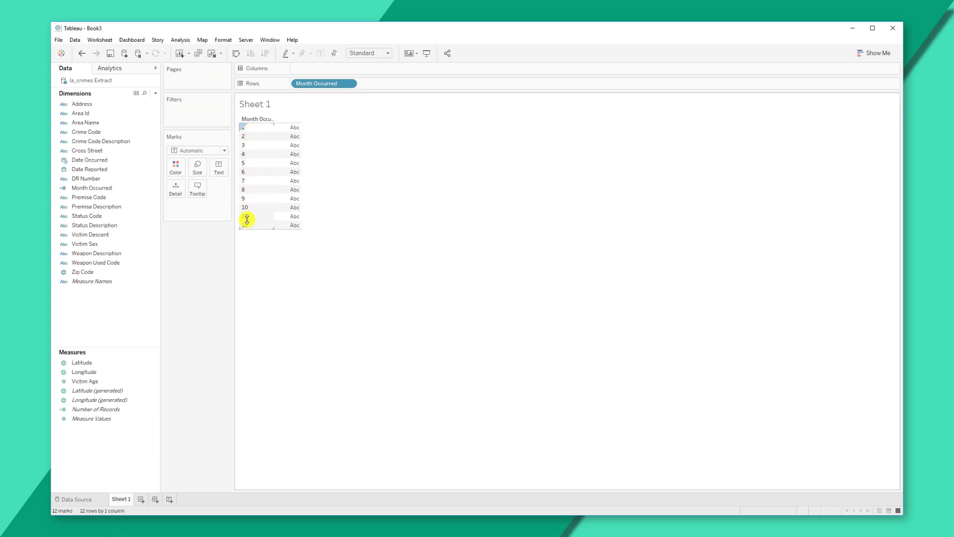
Create a calculated field named Year Occurred with the formula YEAR([Date Occurred]) and convert it to a dimension
right_click(85, 304)
click(128, 311)
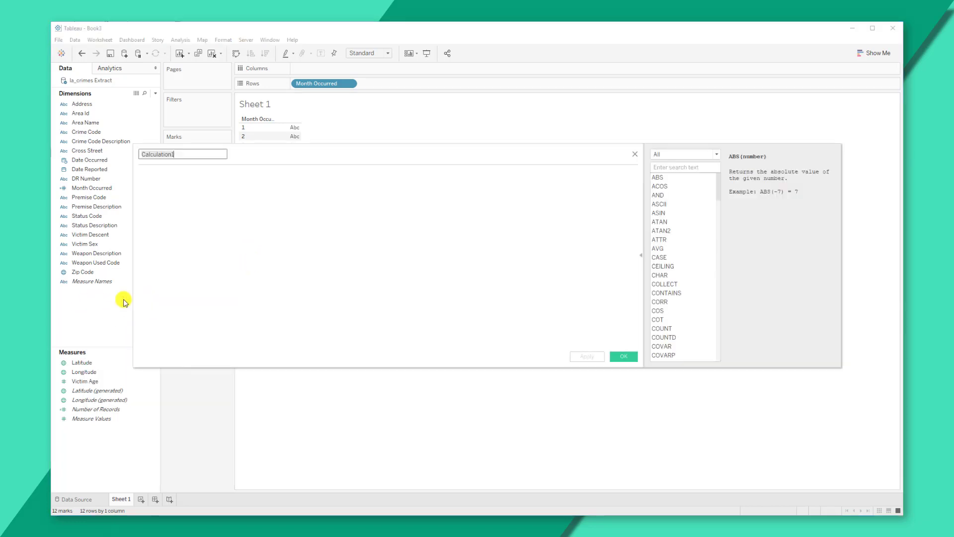
text(Year)
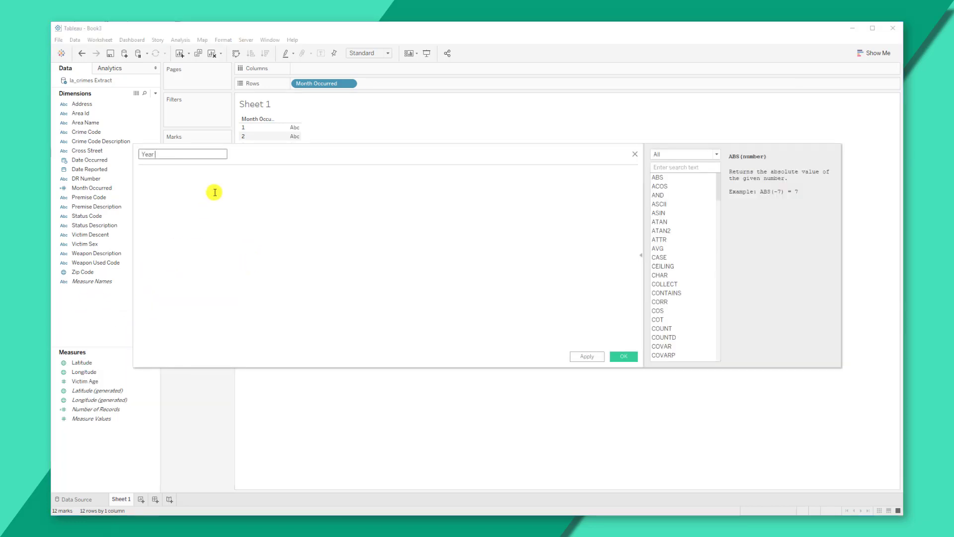
text( Occurred)
click(214, 191)
text(YEAR()
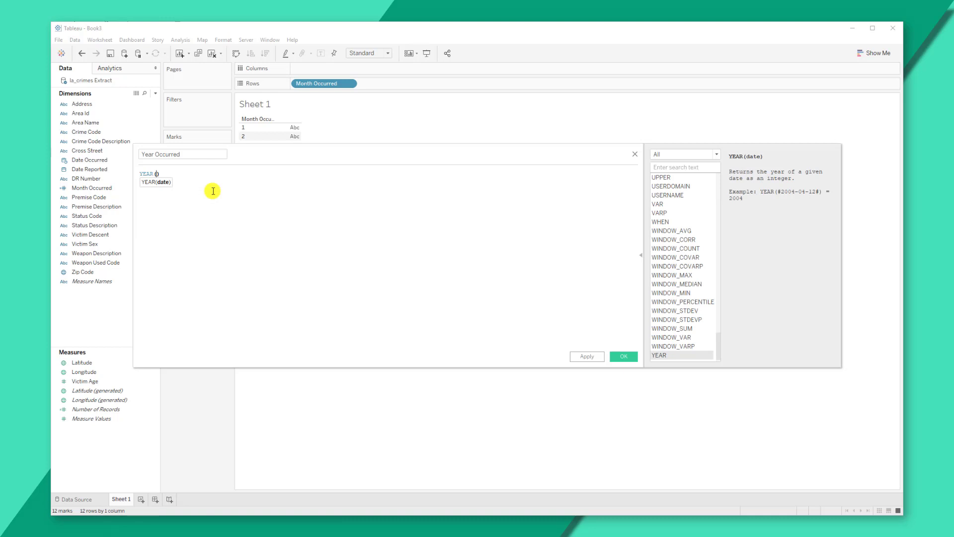
text(Date)
click(214, 191)
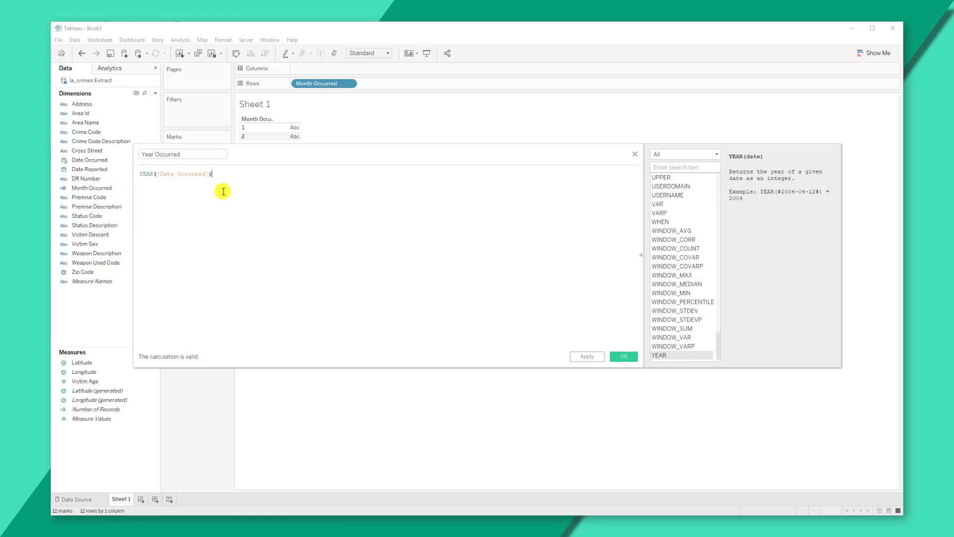
click(617, 357)
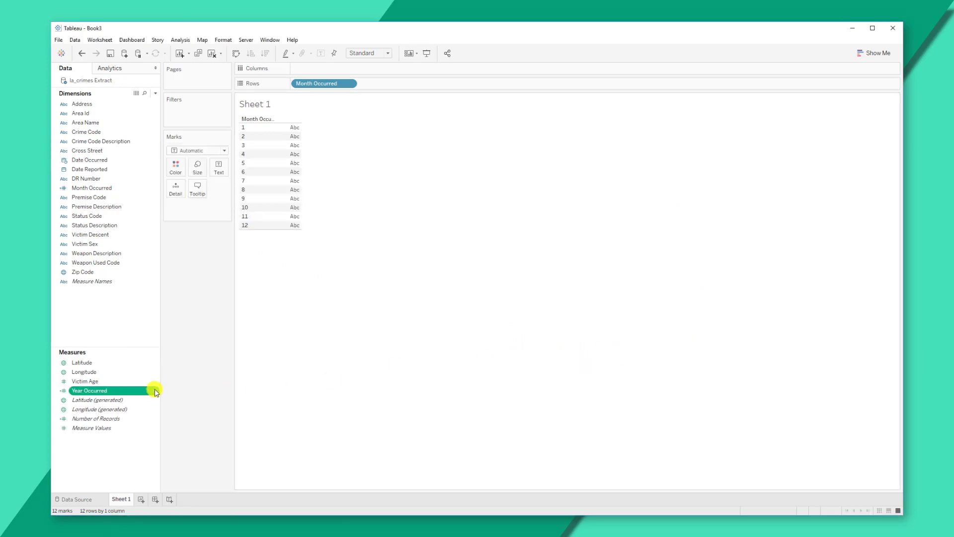
click(154, 391)
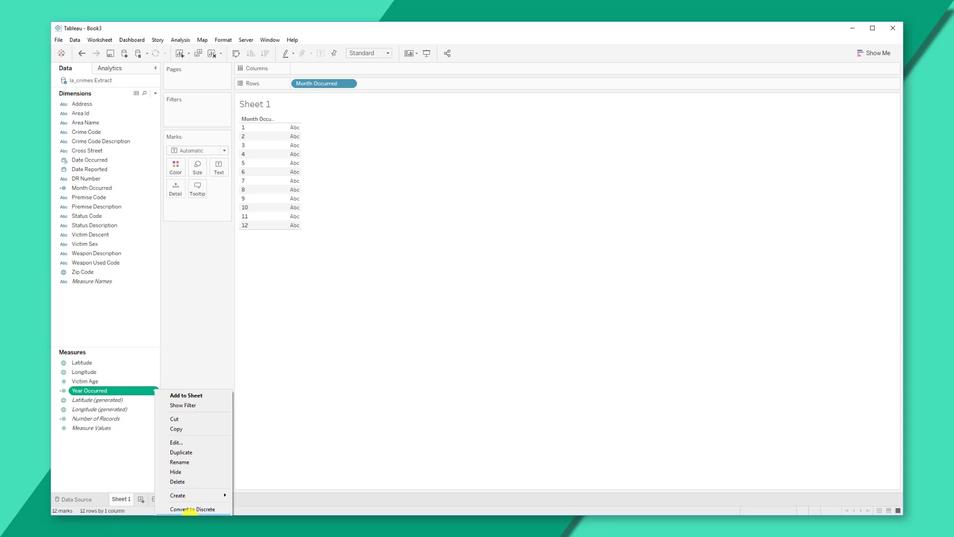
click(189, 511)
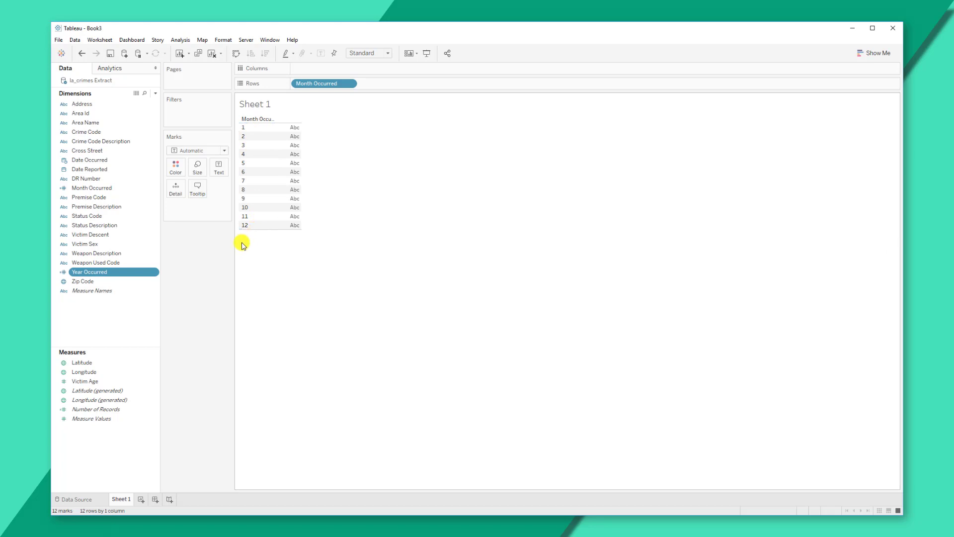
Start another calculated field and name it Month Name Occurred
right_click(103, 326)
click(142, 332)
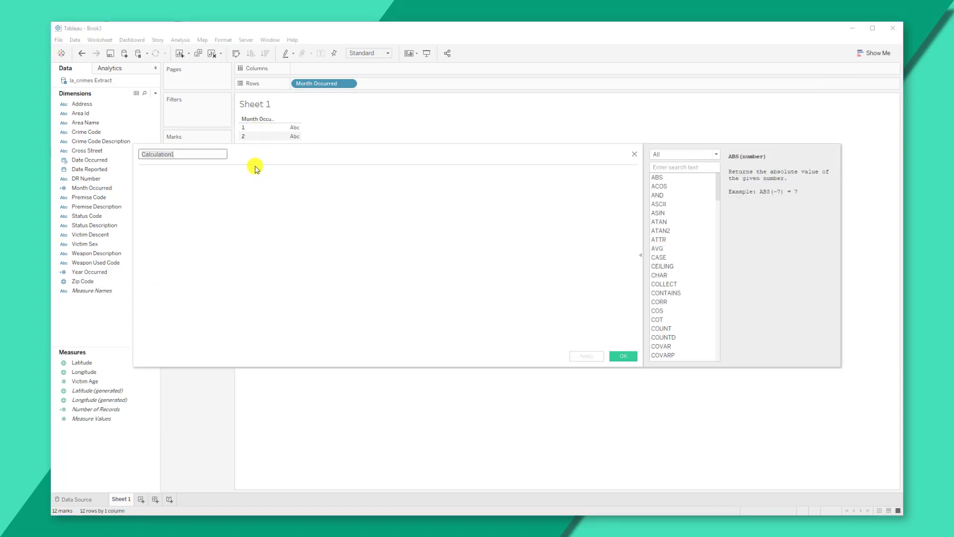
text(Year Name)
key(BackSpace)
key(BackSpace)
key(BackSpace)
key(BackSpace)
key(BackSpace)
key(BackSpace)
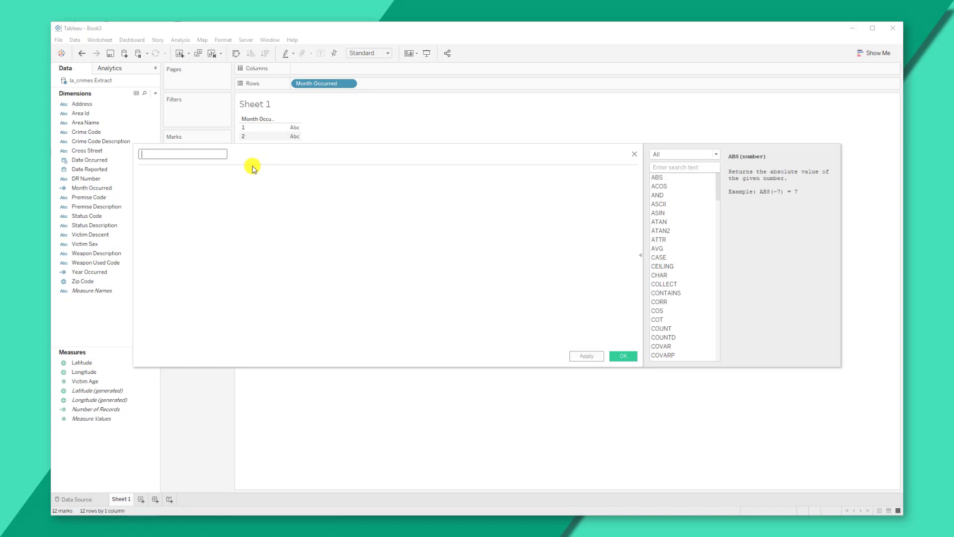
text(Month Name Occurred)
Define the Month Name Occurred calculation as DATENAME('month', [Date Occurred]) and save the field
click(189, 180)
text(DATE)
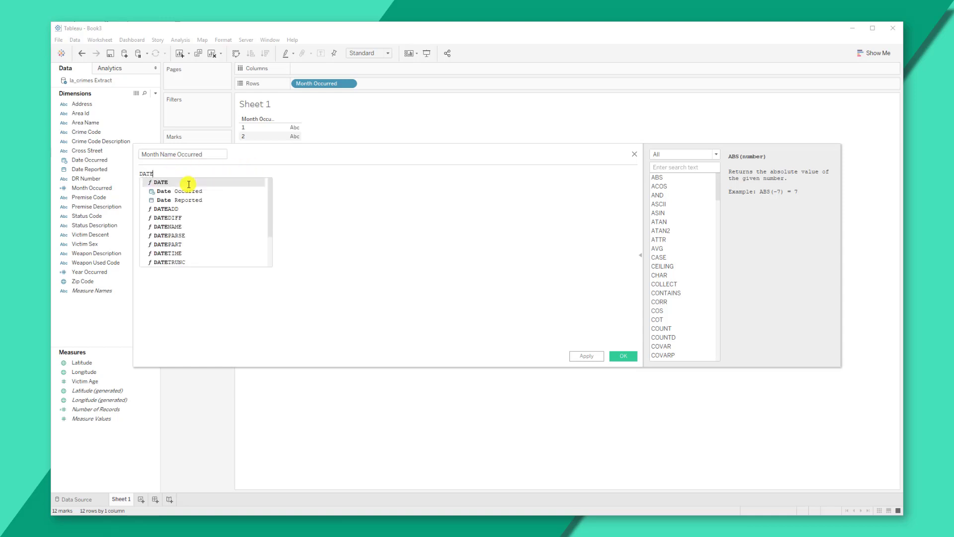
key(Down)
key(Down)
key(Down)
key(Down)
key(Down)
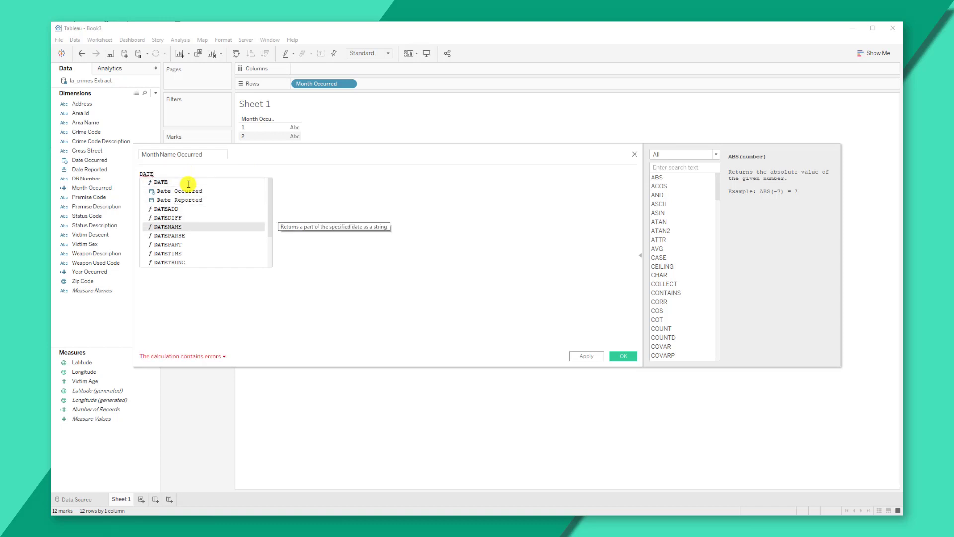
key(Return)
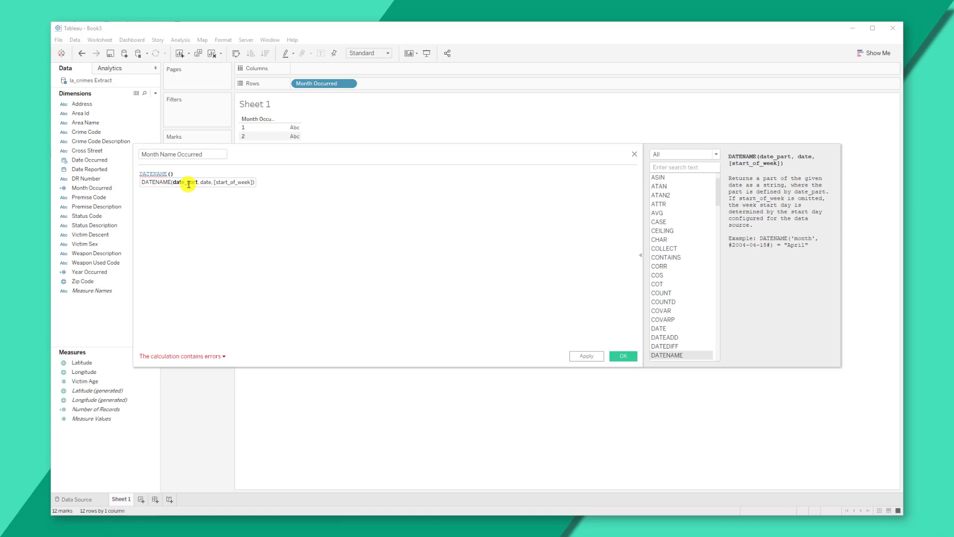
text('month')
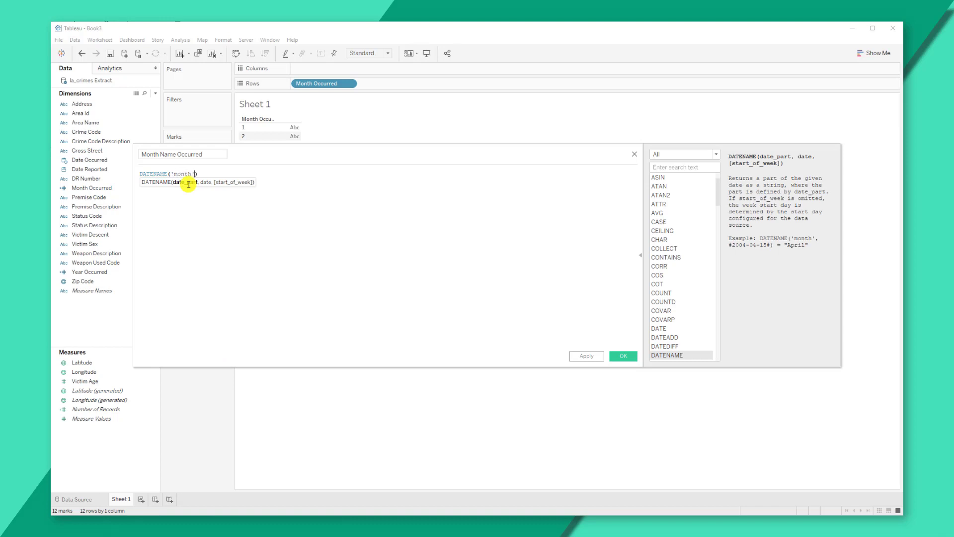
text(, [Date)
key(Down)
key(Return)
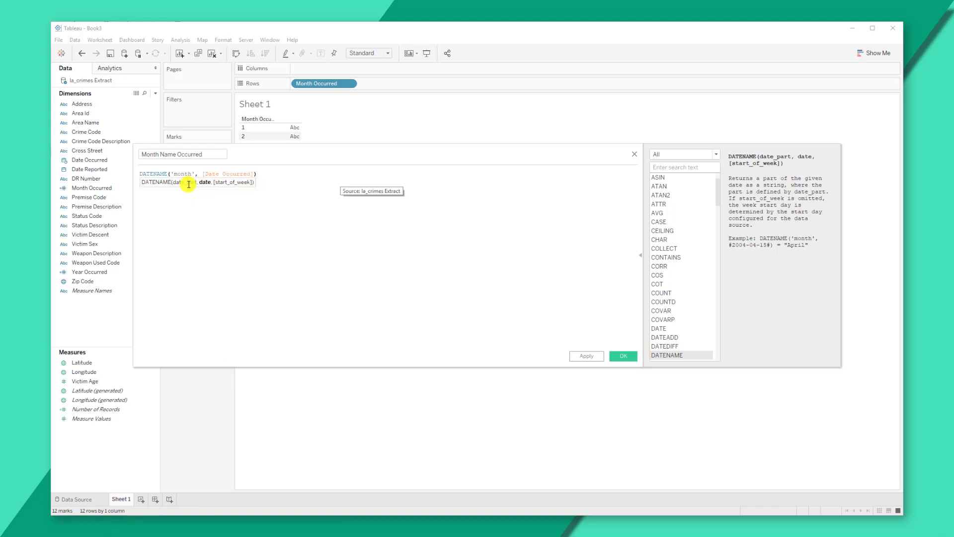
click(223, 310)
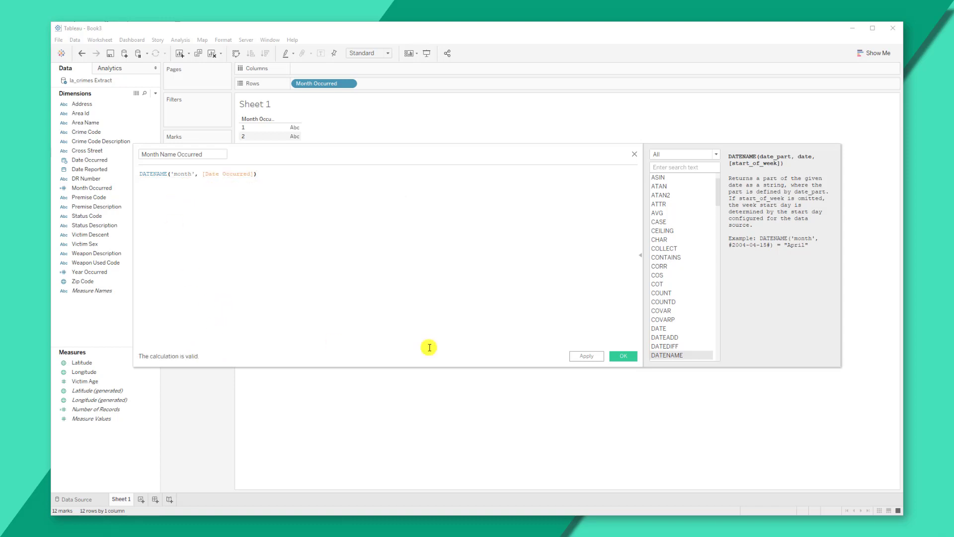
click(621, 356)
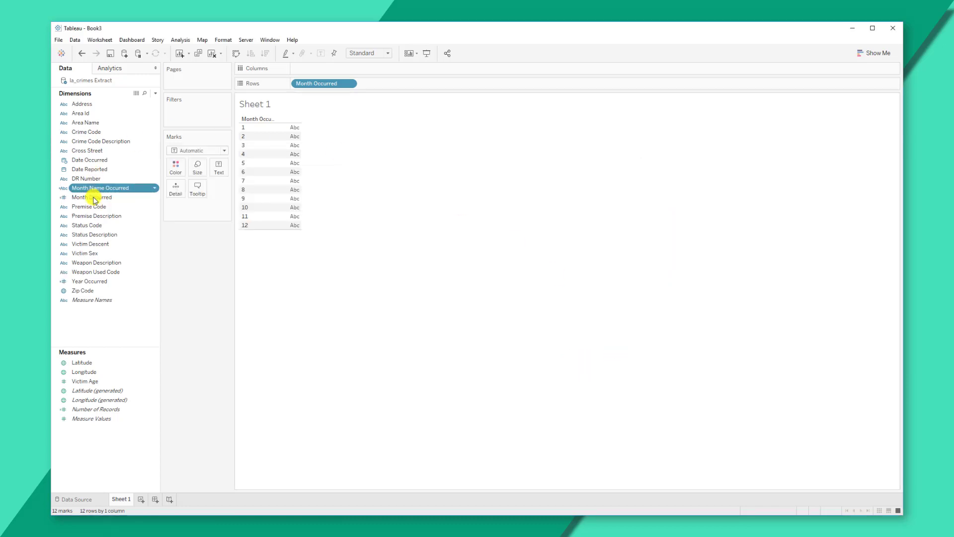
Replace Month Occurred on the sheet's rows with Month Name Occurred, and add Month Occurred as a second row field after it
drag(94, 188, 244, 158)
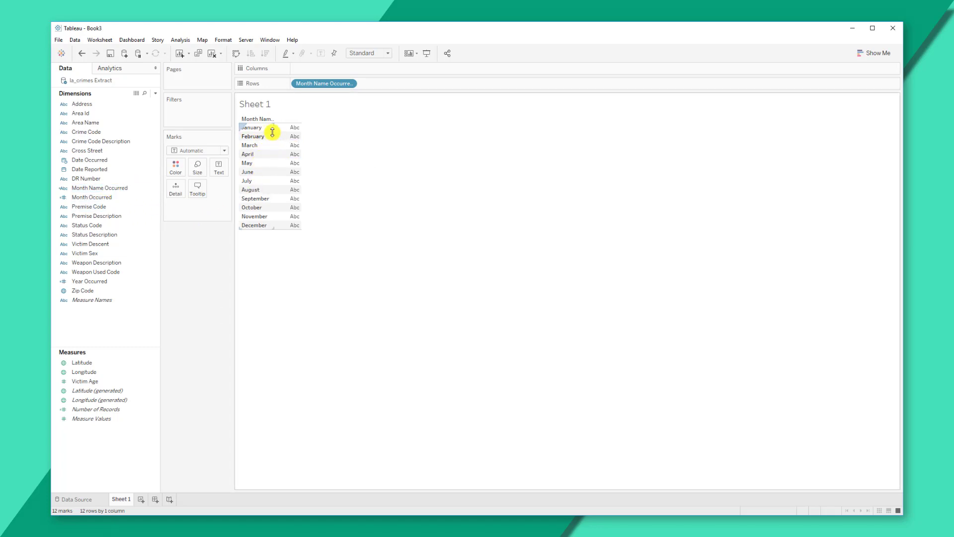
click(82, 198)
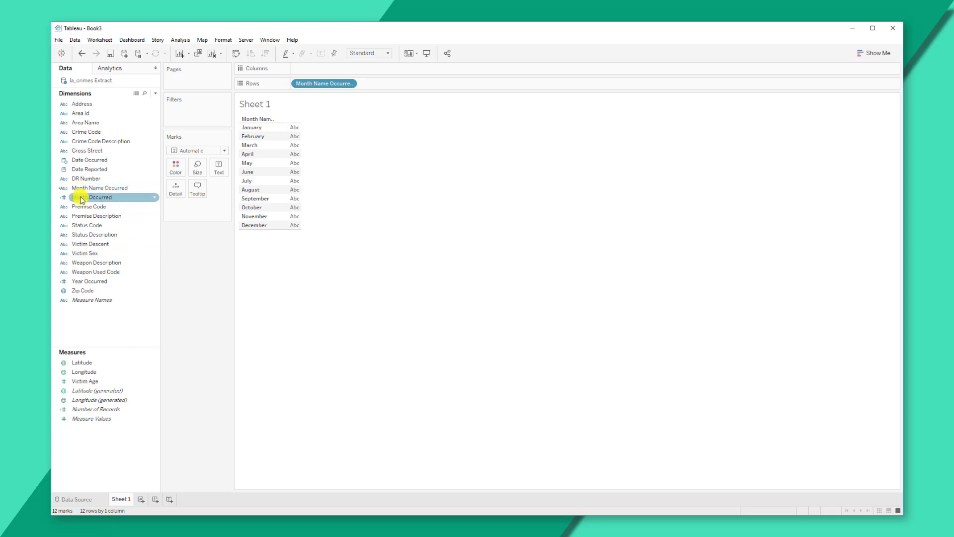
drag(82, 198, 276, 145)
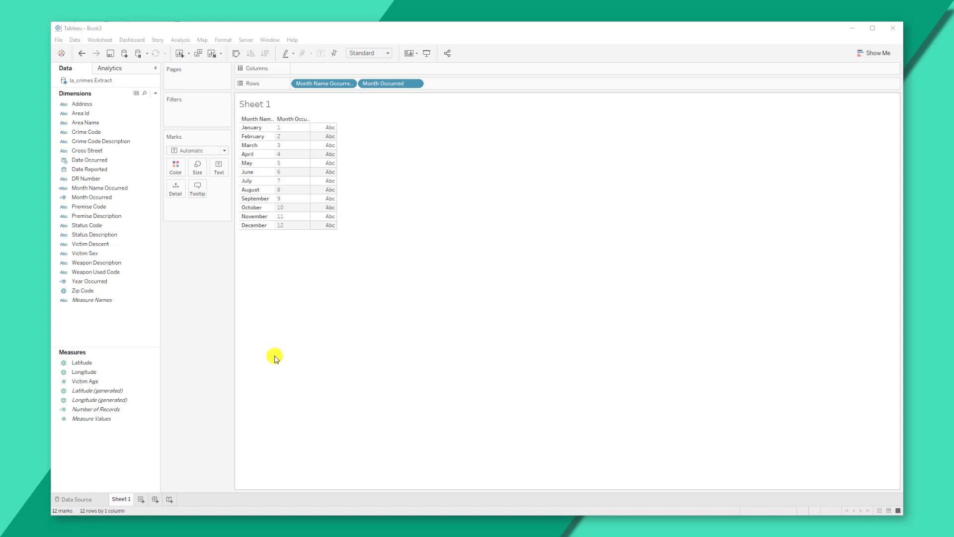
Start a new parameter named Month Parameter and set its data type to Integer
right_click(101, 448)
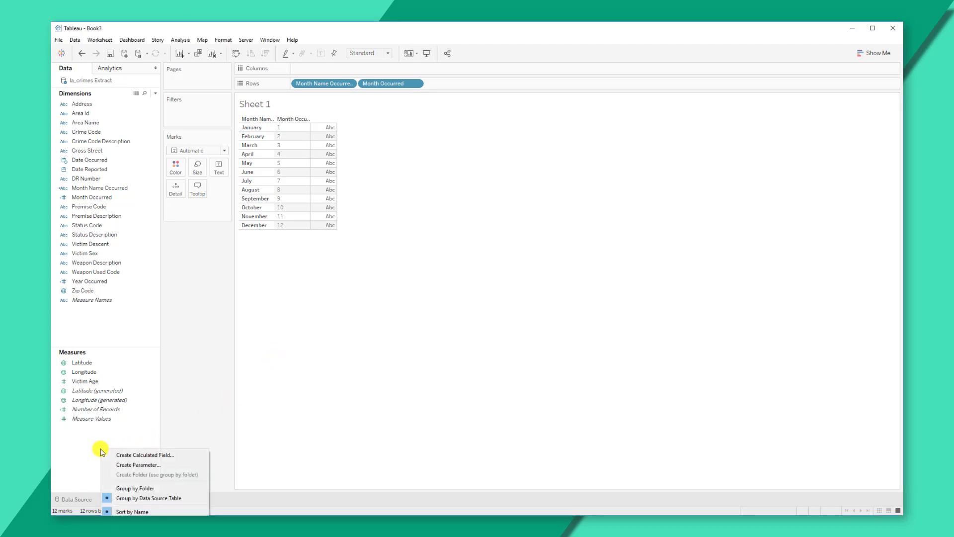
click(143, 468)
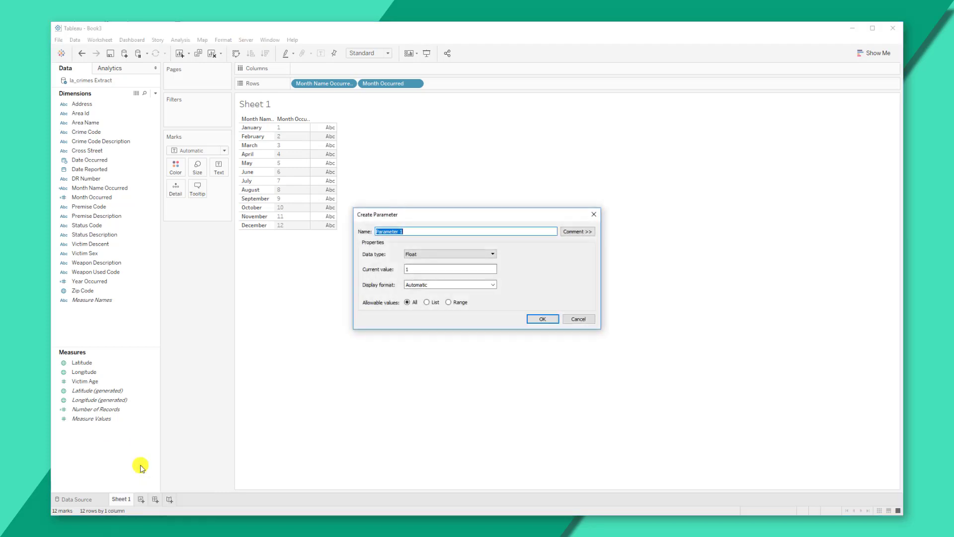
drag(406, 213, 392, 196)
text(Month Param)
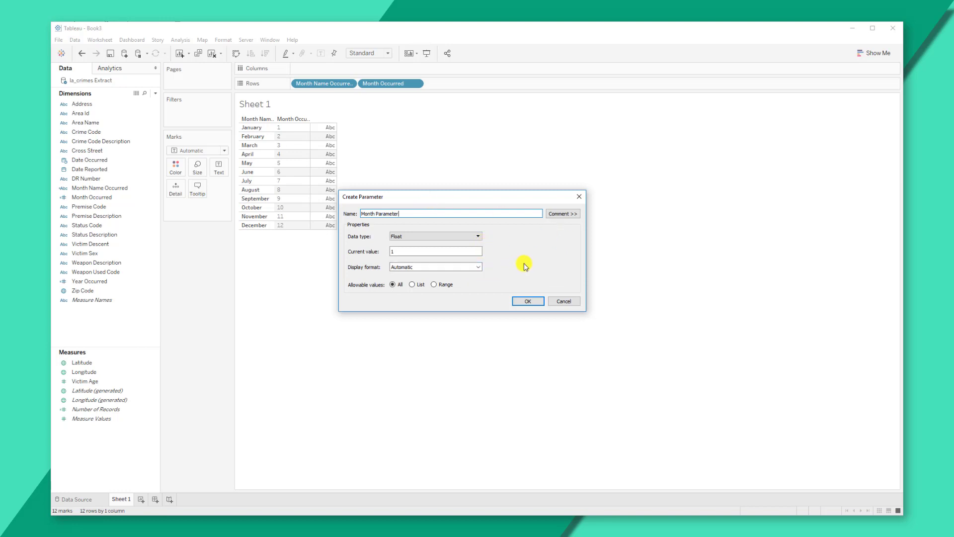
click(477, 237)
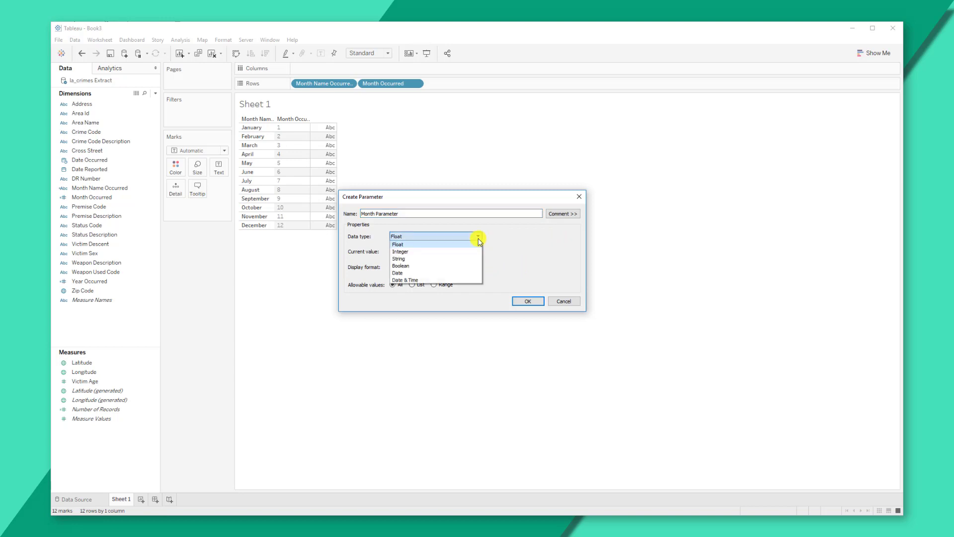
click(400, 251)
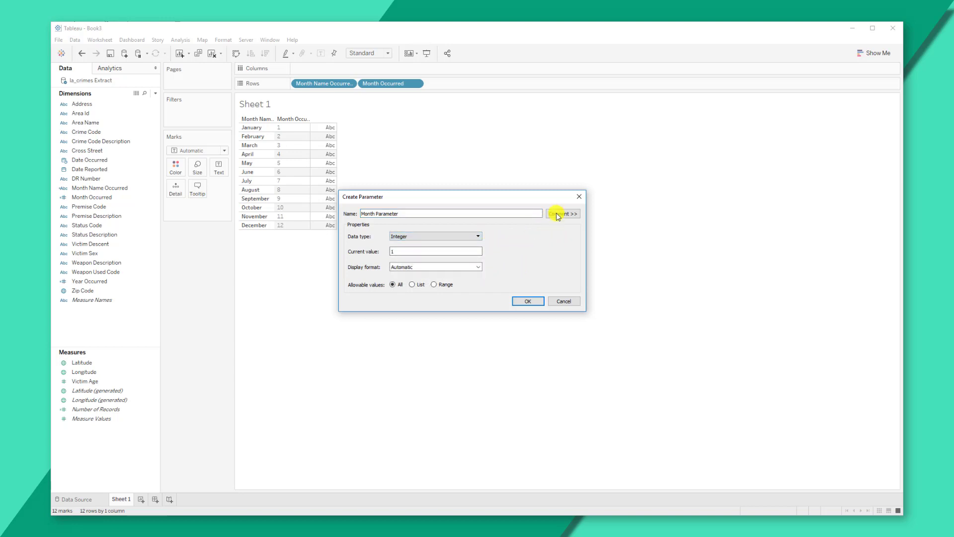
click(463, 266)
click(462, 273)
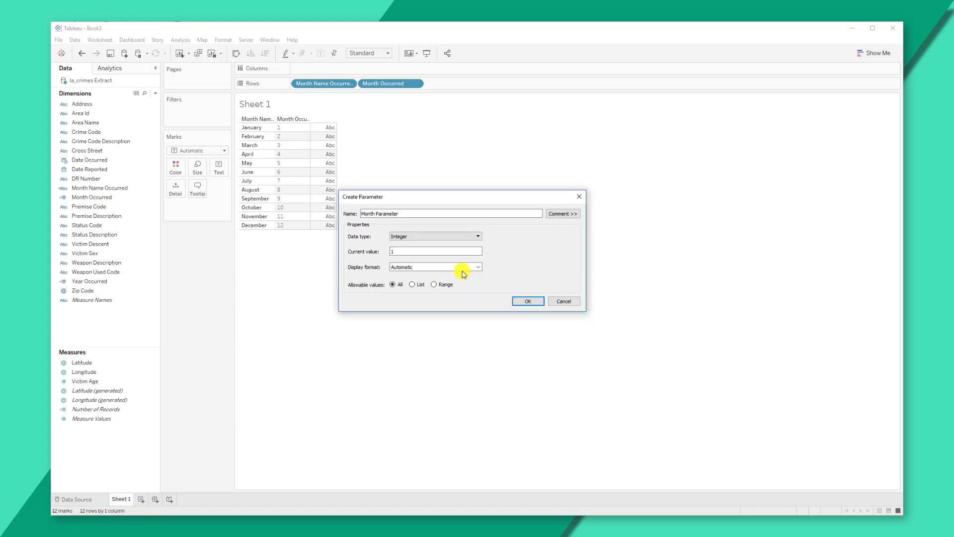
Restrict Month Parameter's allowable values to a list and fill it with the values of the Month Occurred field
click(412, 285)
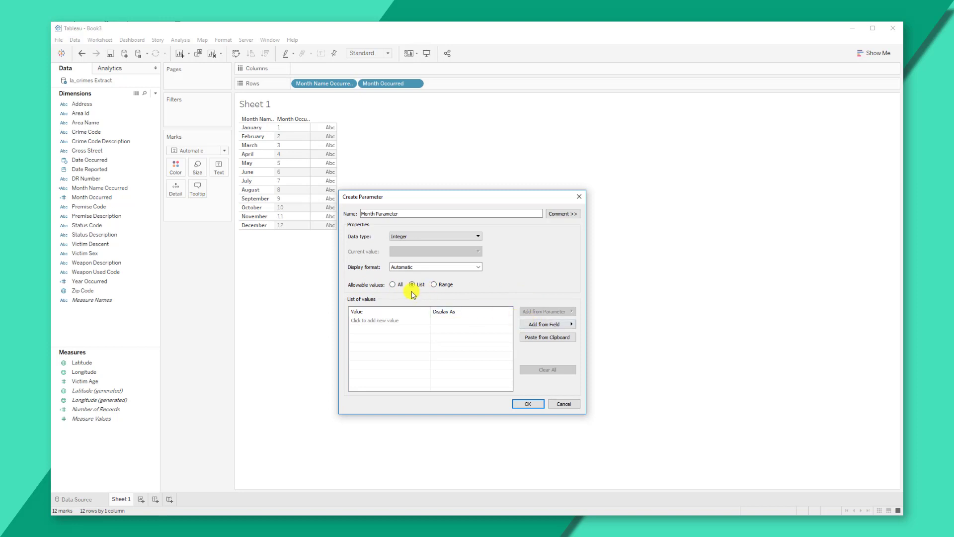
click(572, 326)
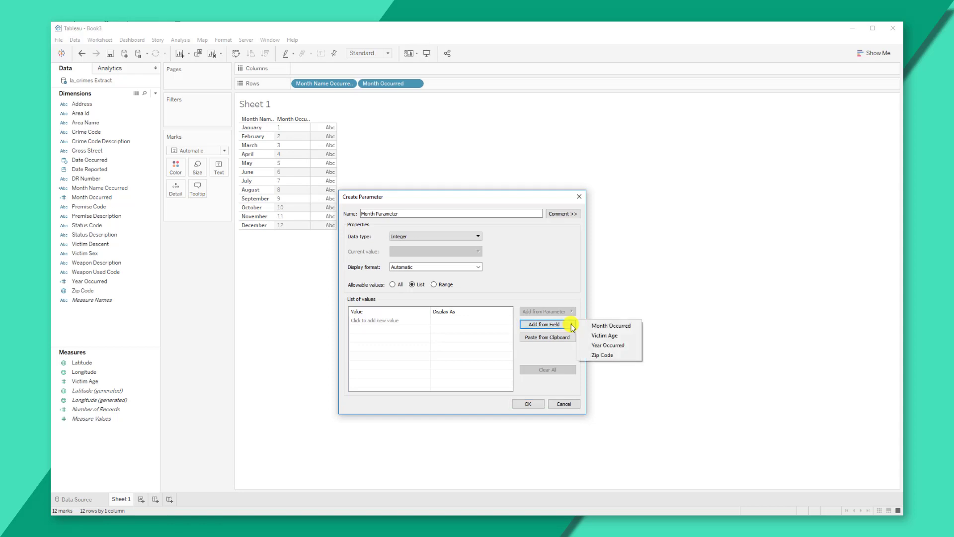
click(610, 329)
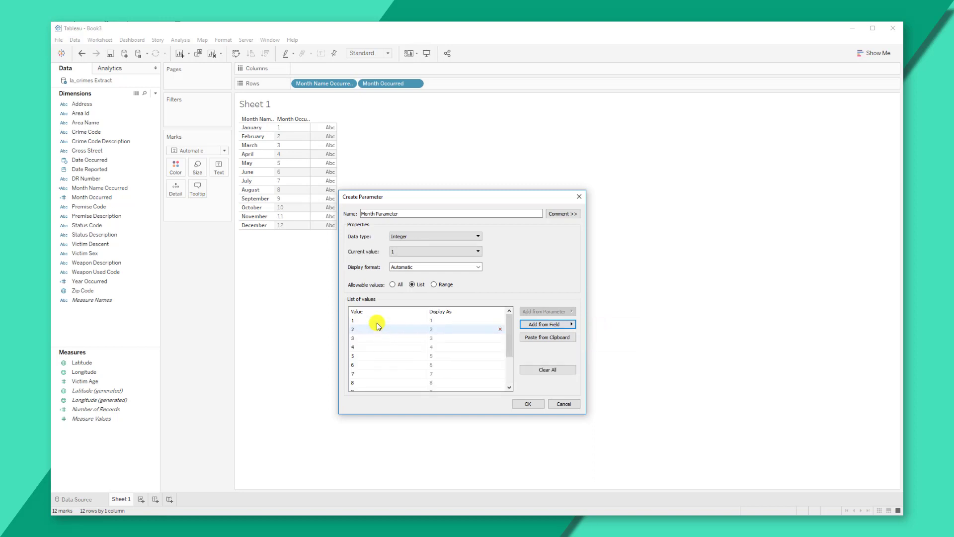
scroll(384, 355, down, 2)
scroll(378, 352, up, 3)
Set the display names of list values 1 to 4 to January, February, March and April
double_click(447, 321)
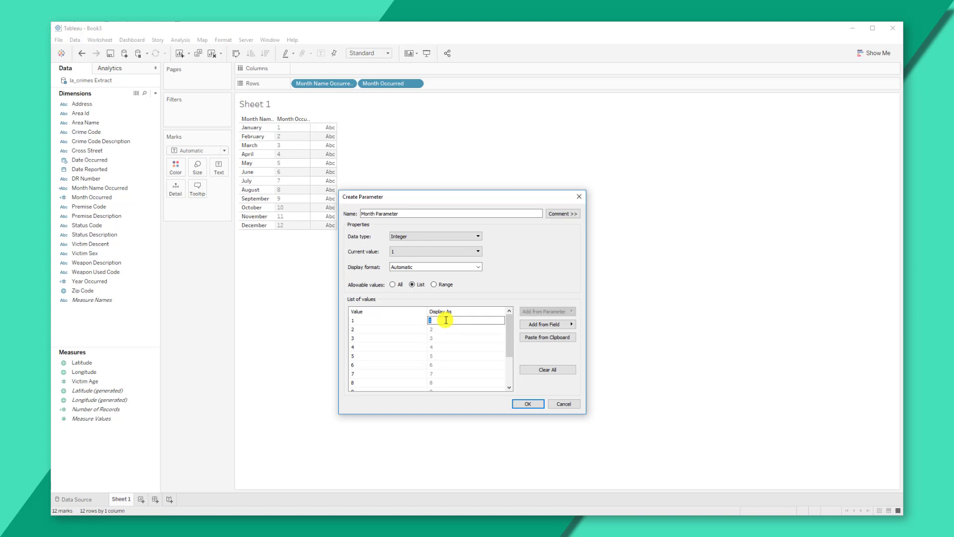
key(Return)
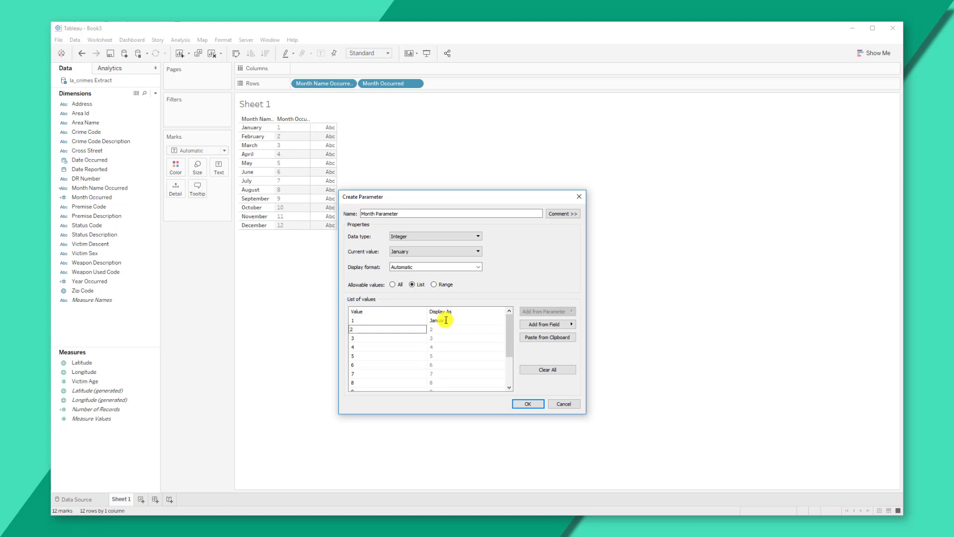
click(441, 329)
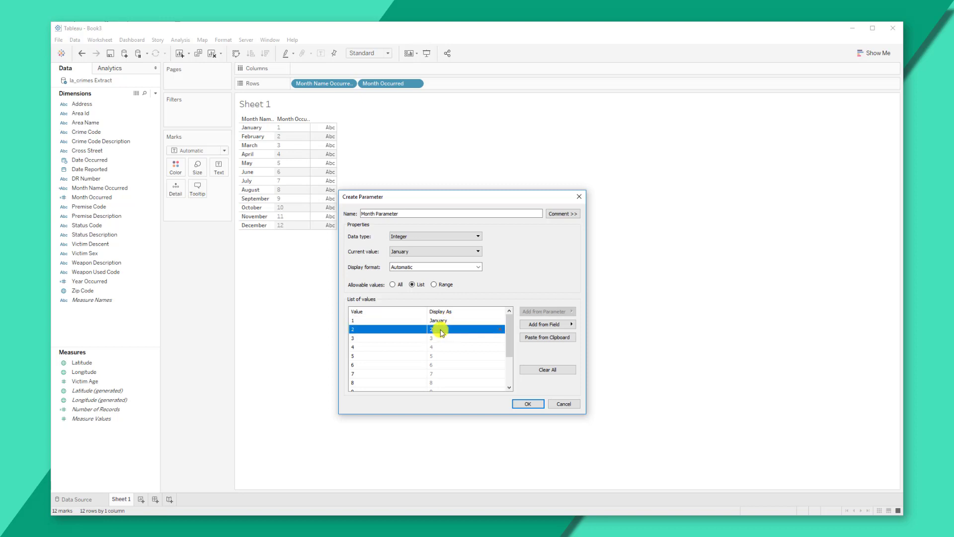
click(441, 330)
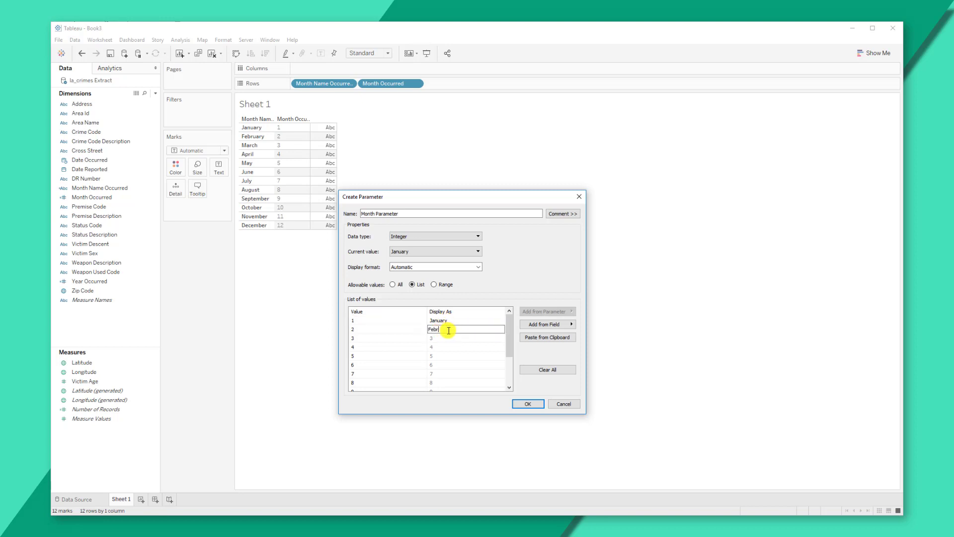
key(Return)
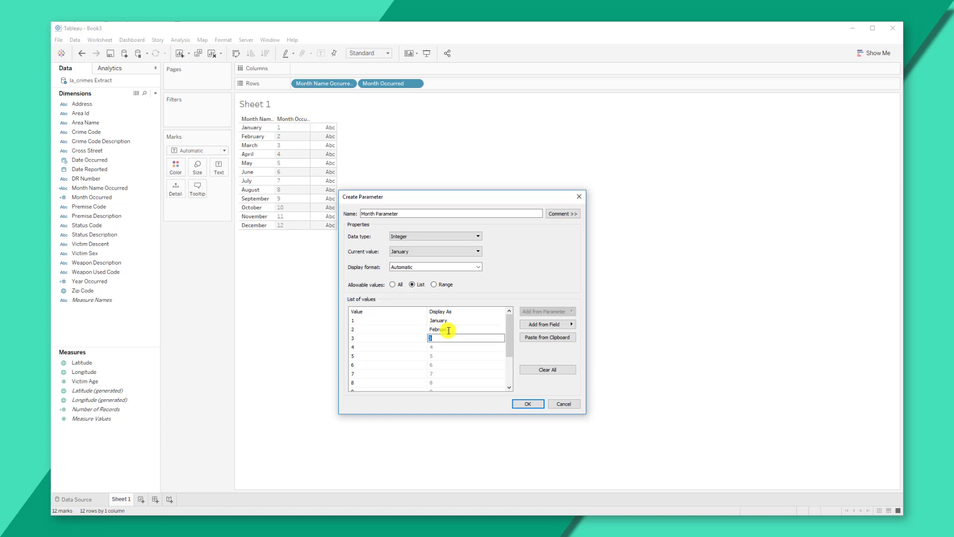
key(Return)
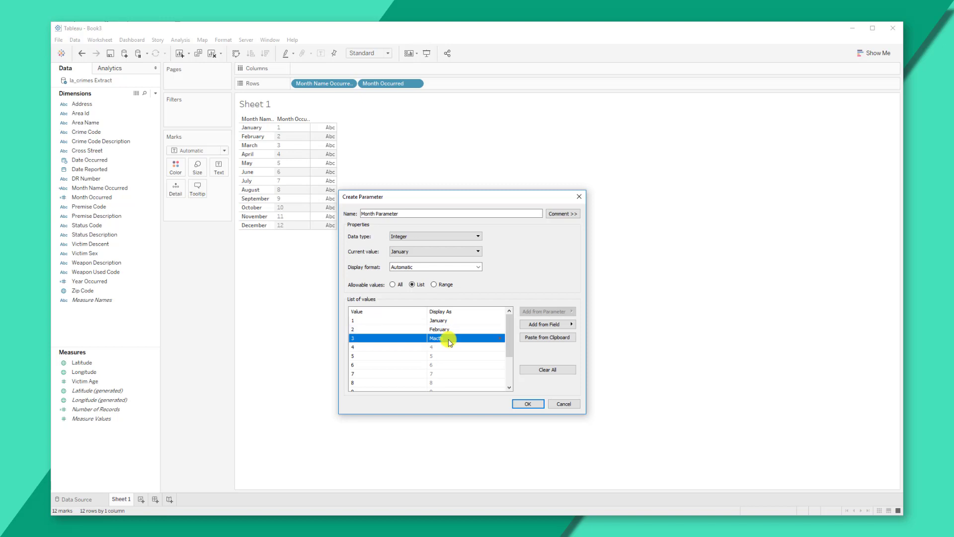
click(451, 338)
text(March)
key(Return)
text(April)
key(Return)
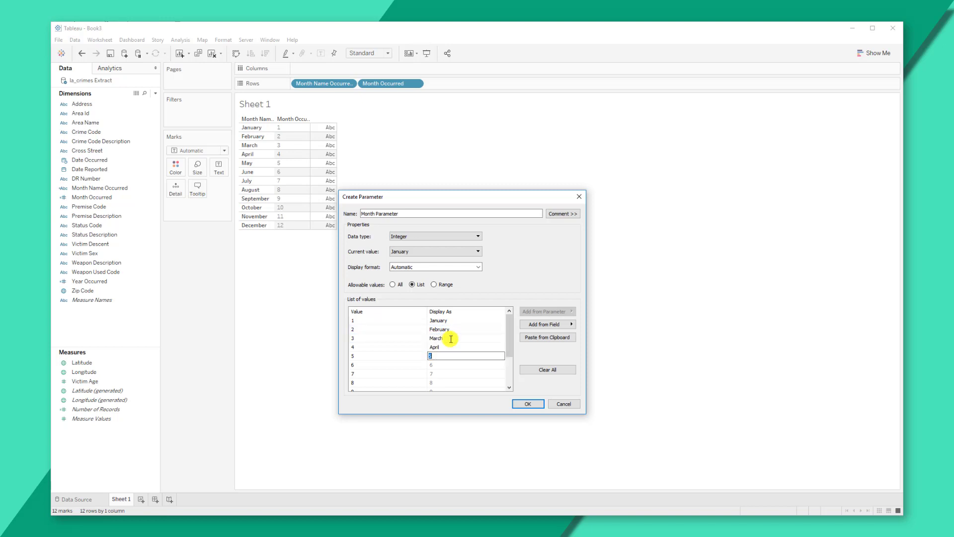
Set the display names of list values 5 to 12 to May through December and save Month Parameter
text(May)
key(Return)
key(Return)
key(Return)
key(Return)
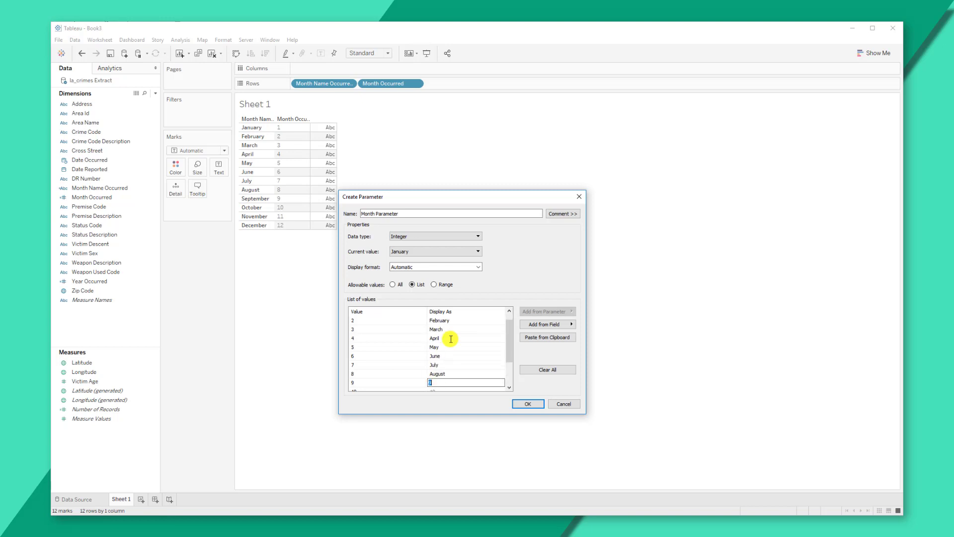
text(September)
key(Return)
text(October)
key(Return)
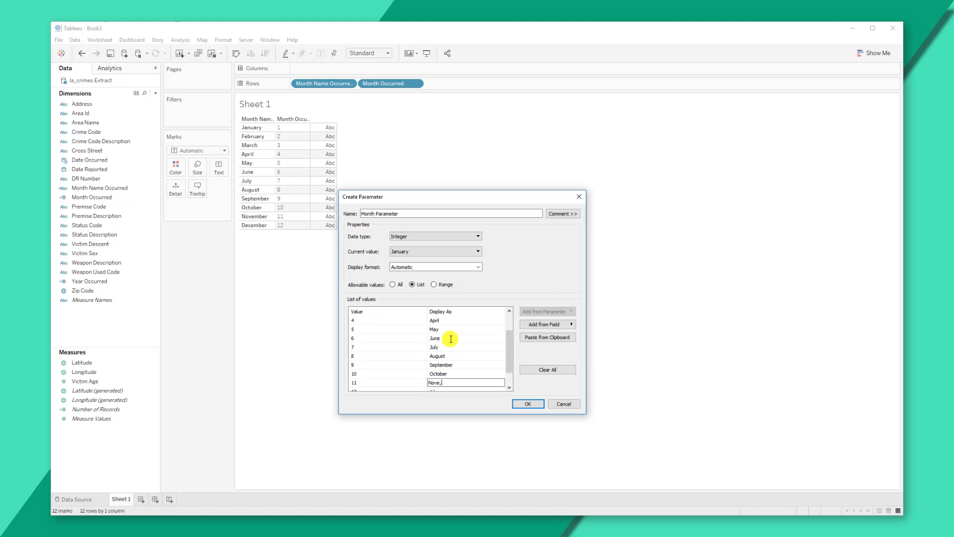
key(Return)
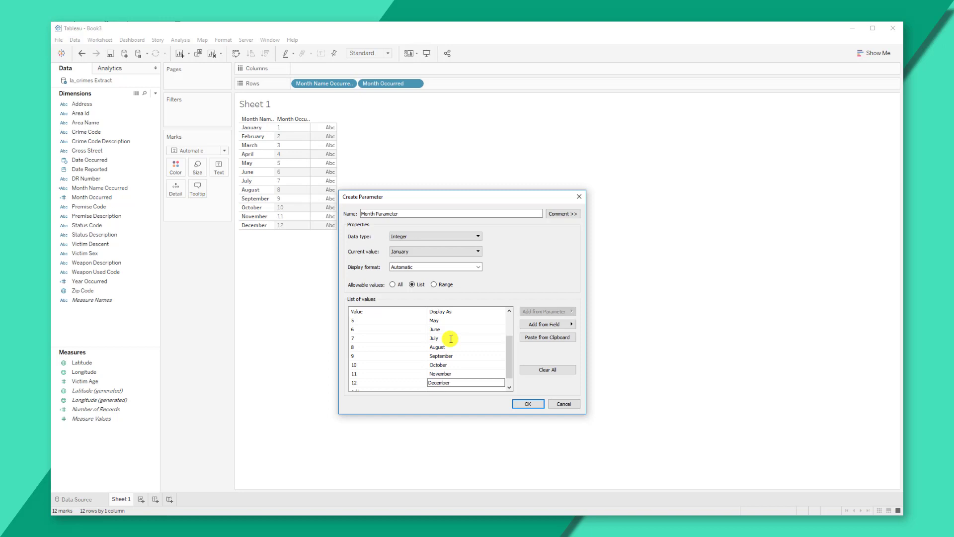
drag(485, 195, 445, 170)
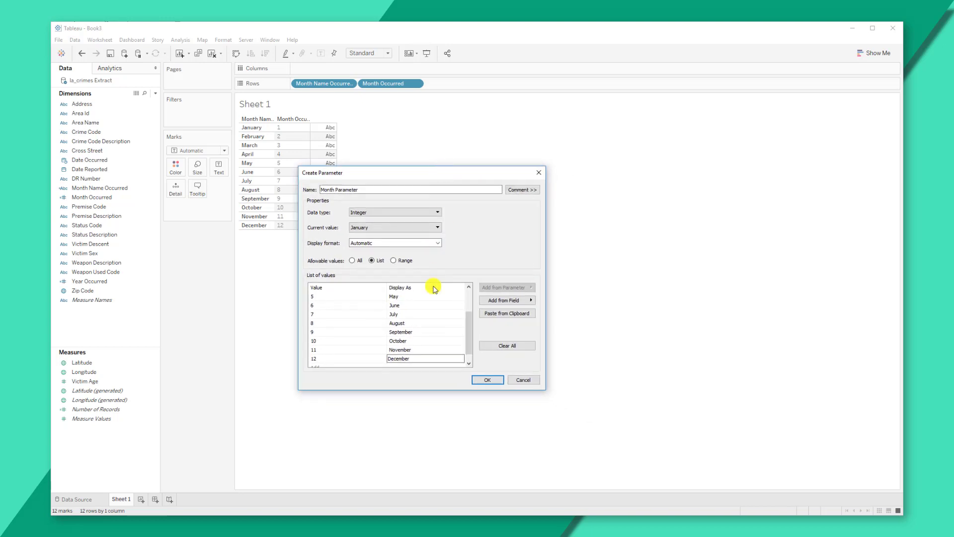
click(490, 379)
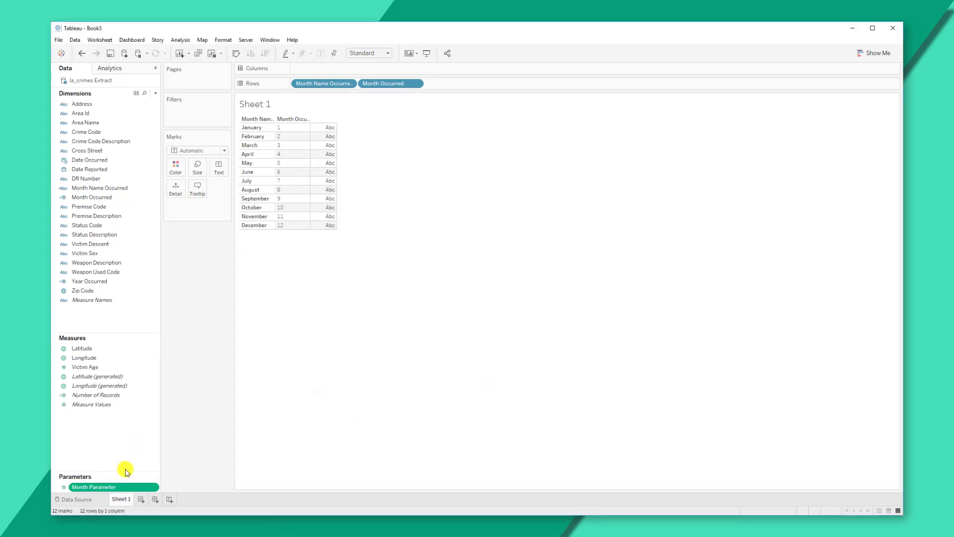
Enlarge the Parameters area of the data pane and show the Month Parameter control on the sheet
drag(124, 469, 134, 433)
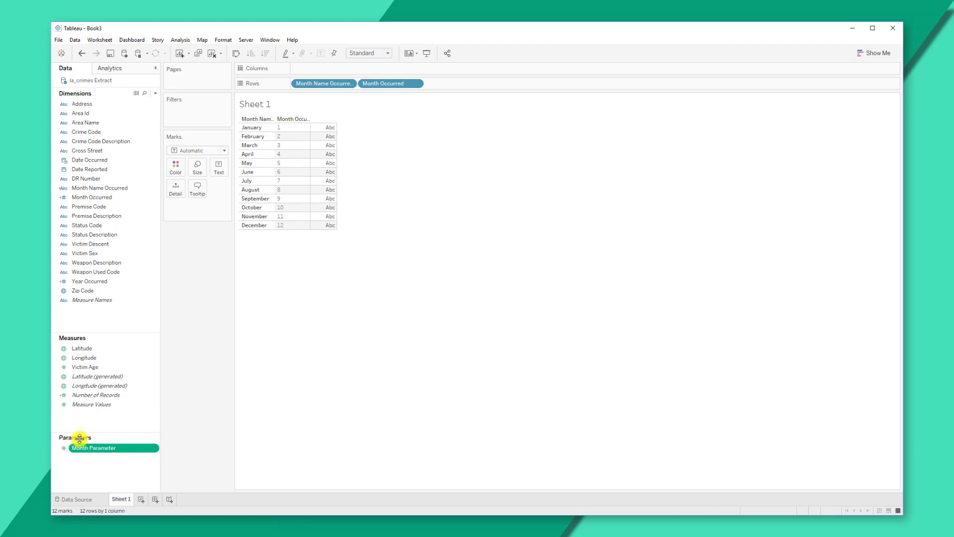
click(155, 449)
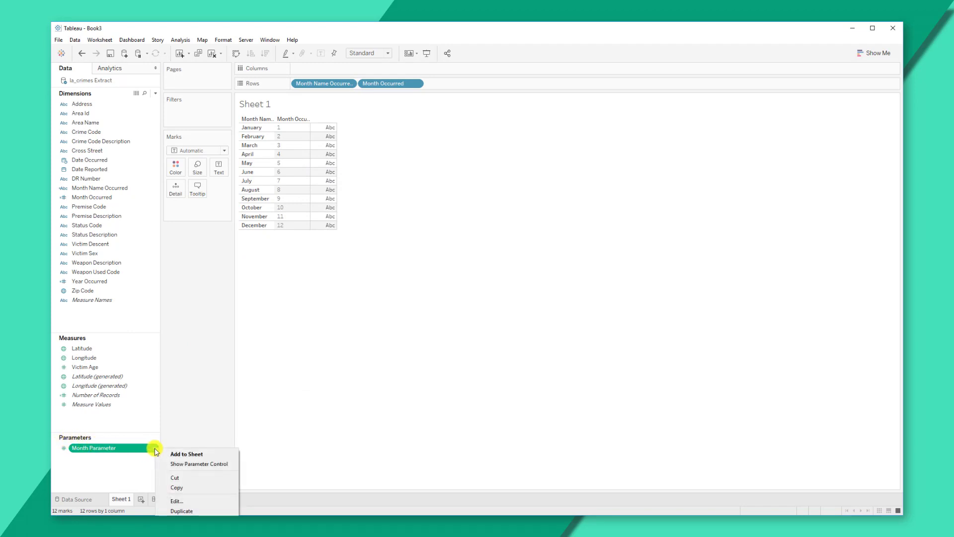
click(181, 467)
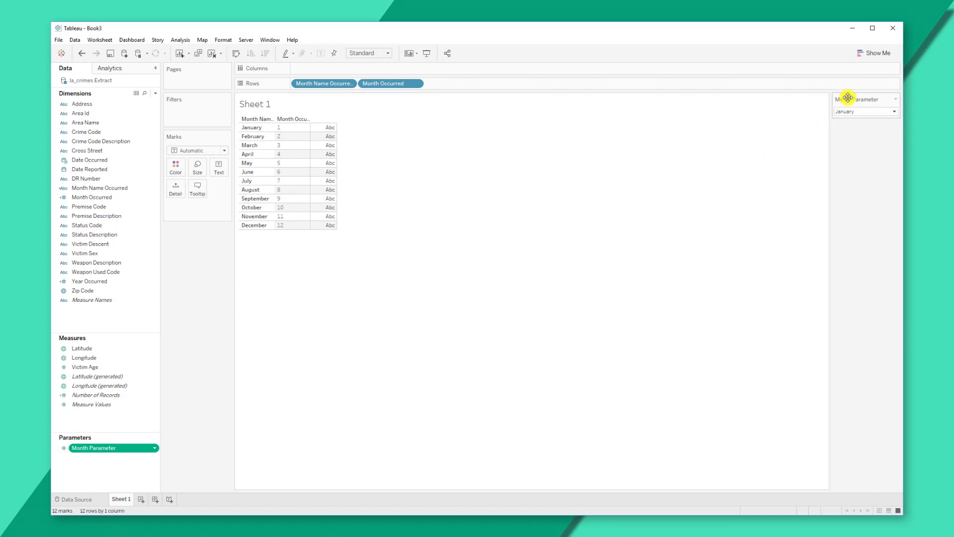
Test the Month Parameter control by choosing March, June and August in turn, ending on October
click(893, 113)
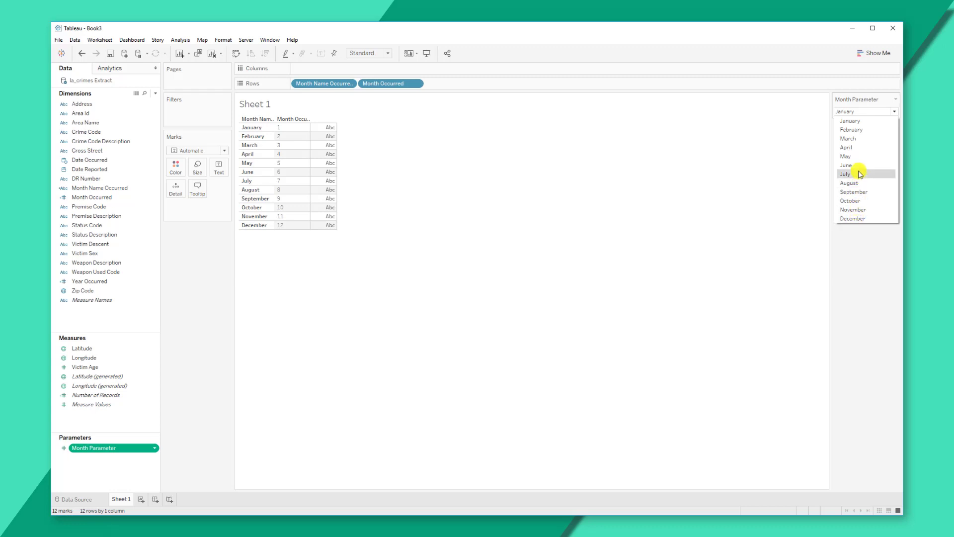
click(856, 139)
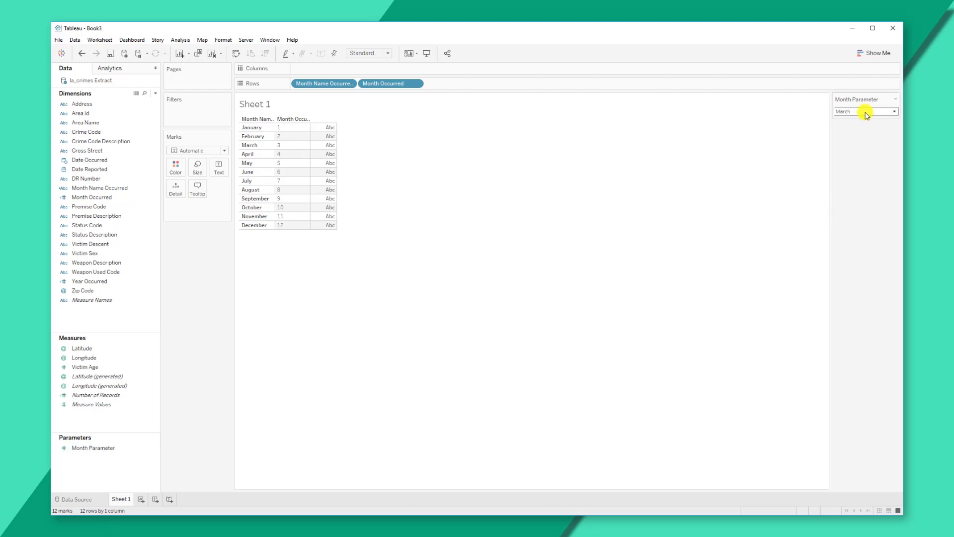
click(896, 113)
click(848, 164)
click(894, 115)
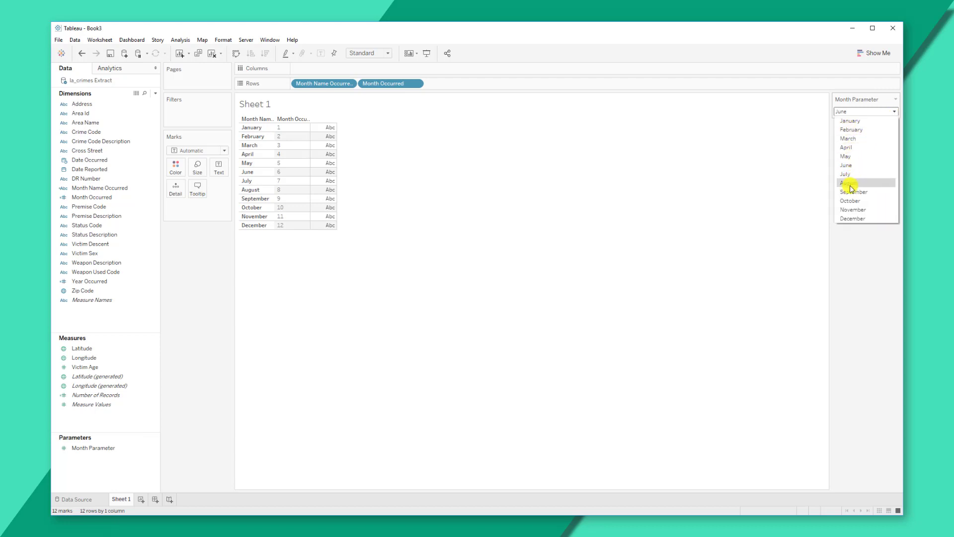
click(851, 184)
click(894, 111)
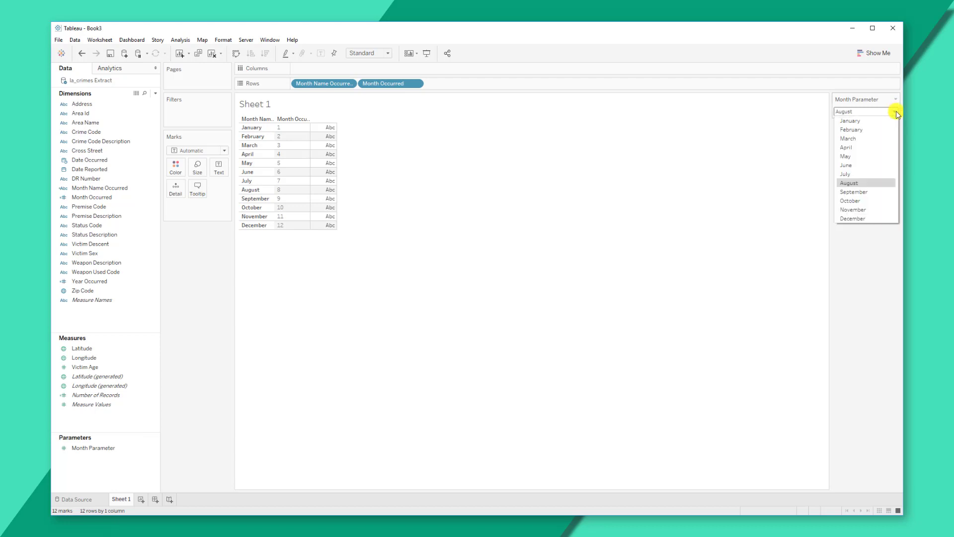
click(848, 201)
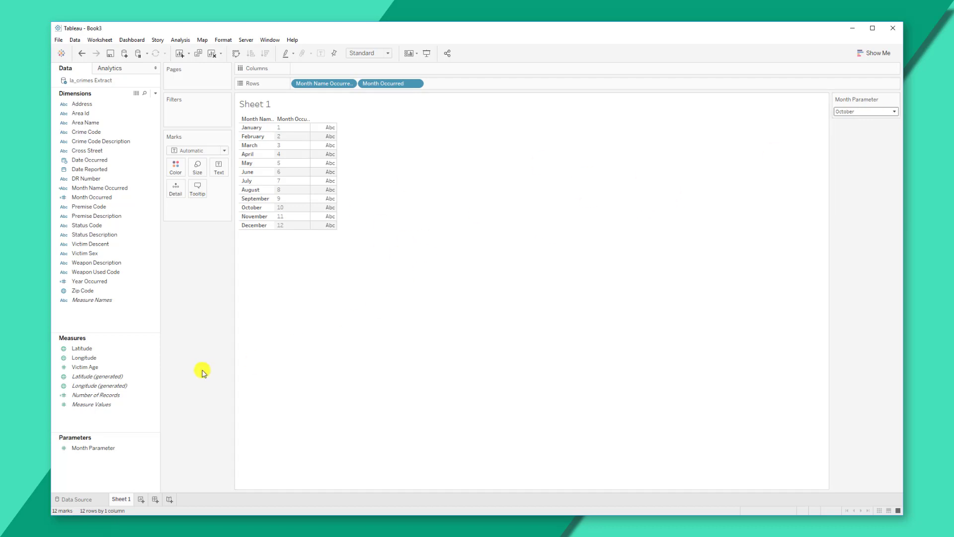
Start another parameter named Year Parameter and set its data type to Integer
right_click(103, 469)
click(140, 485)
text(Year Parameter)
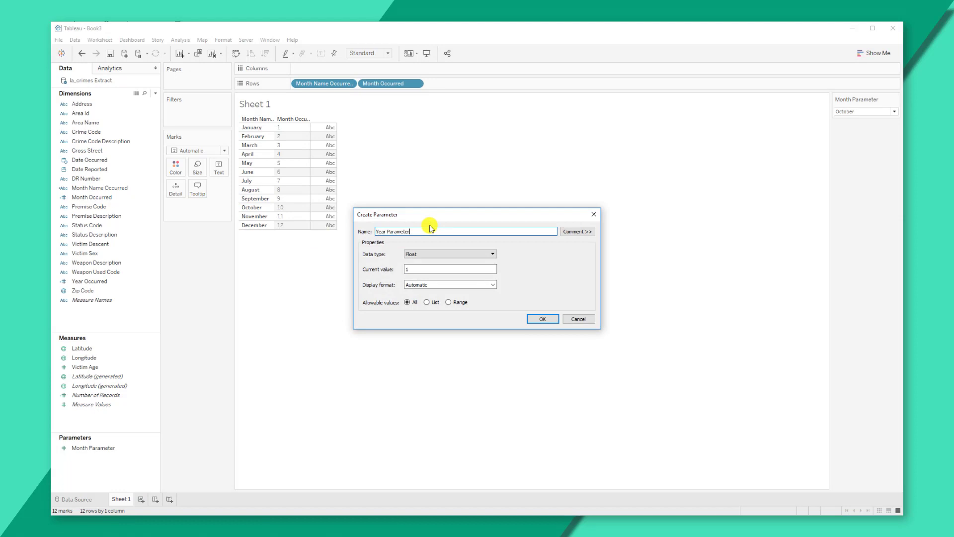
click(444, 254)
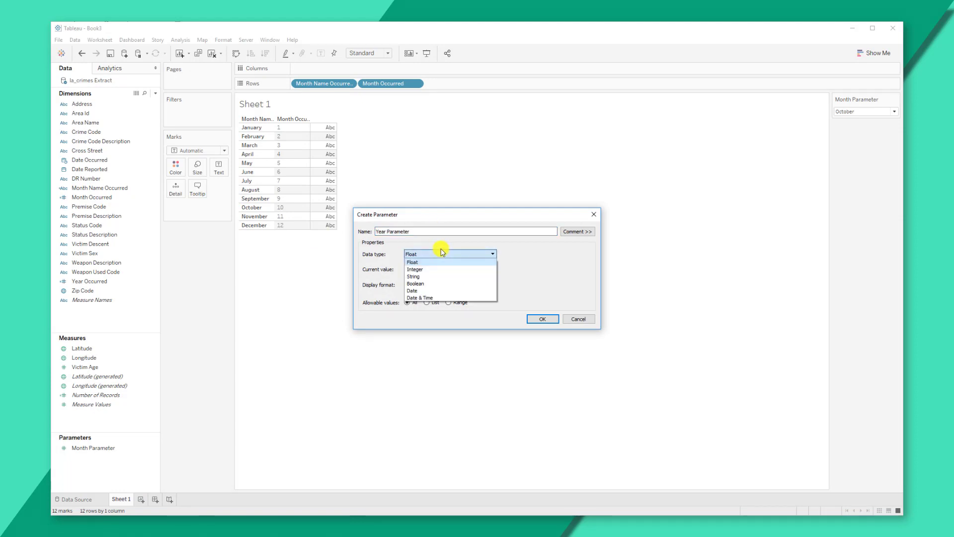
click(429, 269)
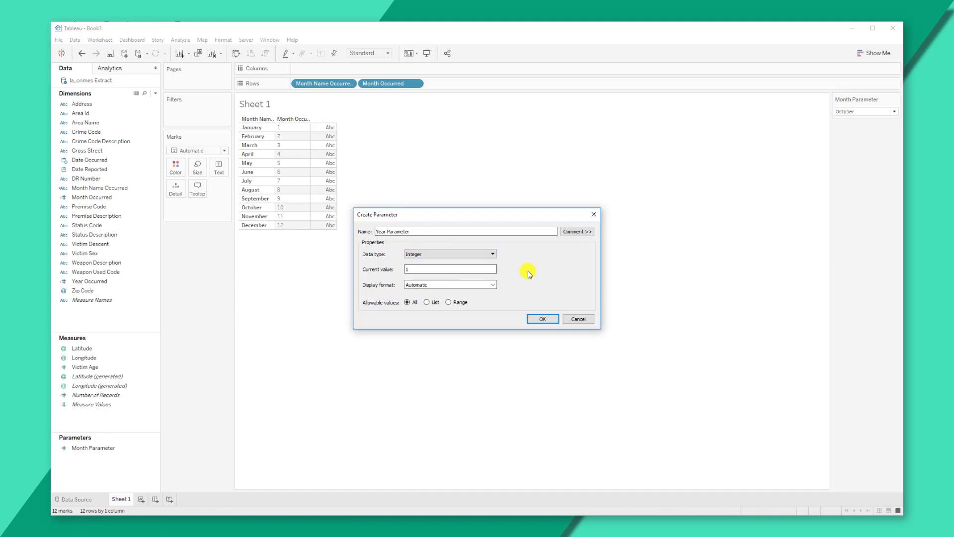
Restrict Year Parameter's allowable values to a list and fill it with the values of the Year Occurred field
click(426, 303)
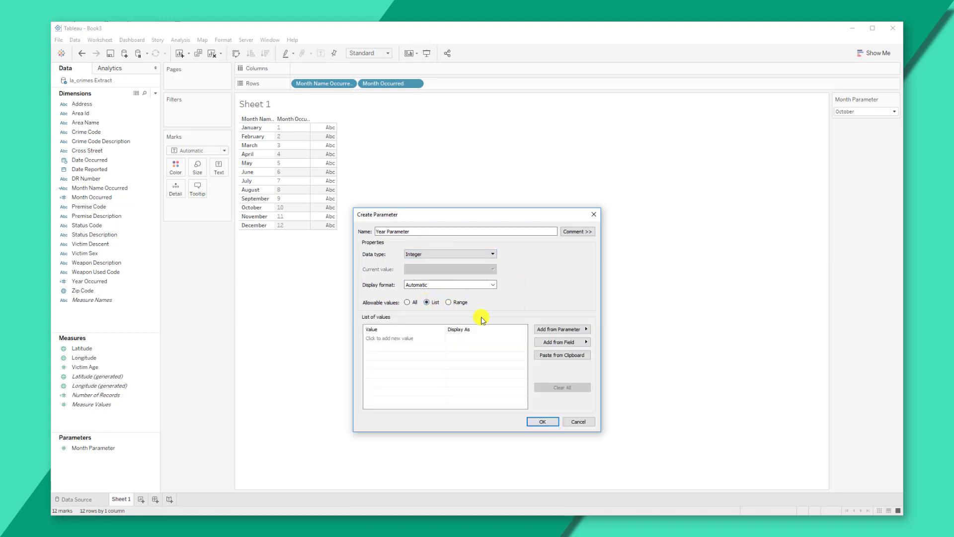
click(587, 342)
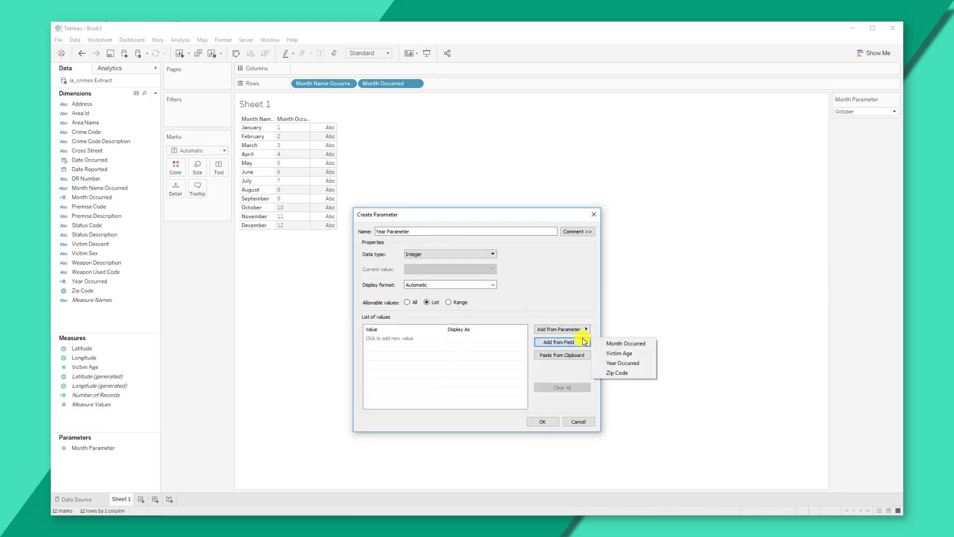
click(620, 362)
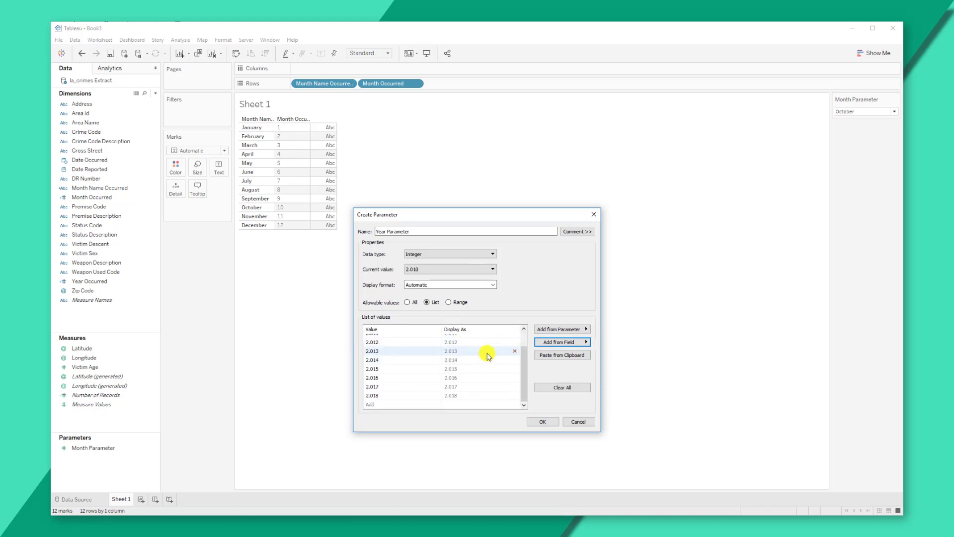
Give Year Parameter a custom number display format with 0 decimals and no thousands separators, and create the parameter
scroll(485, 347, up, 1)
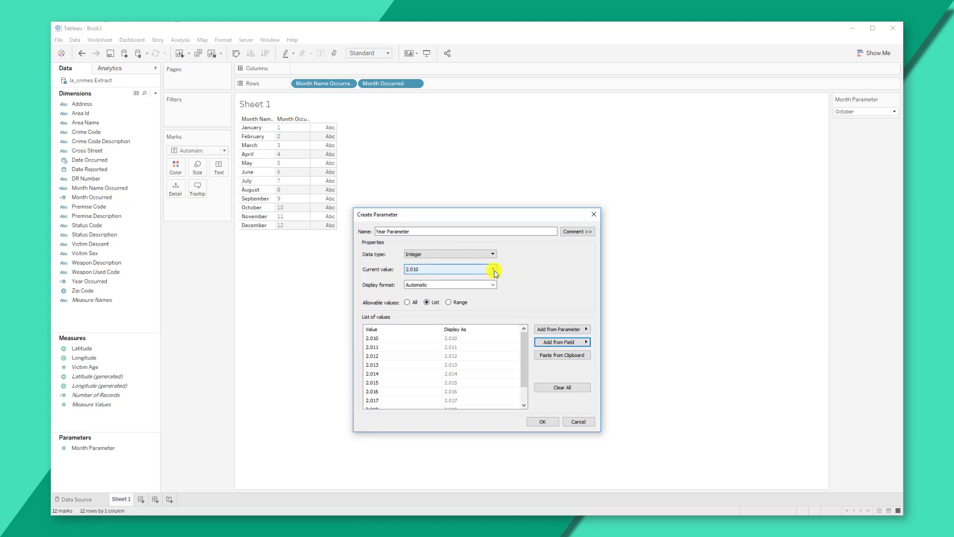
click(494, 285)
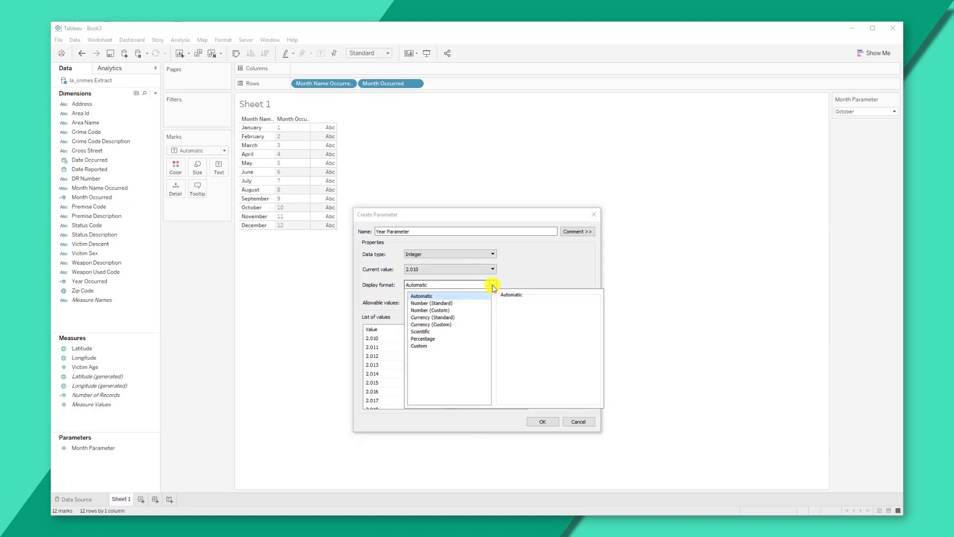
click(458, 311)
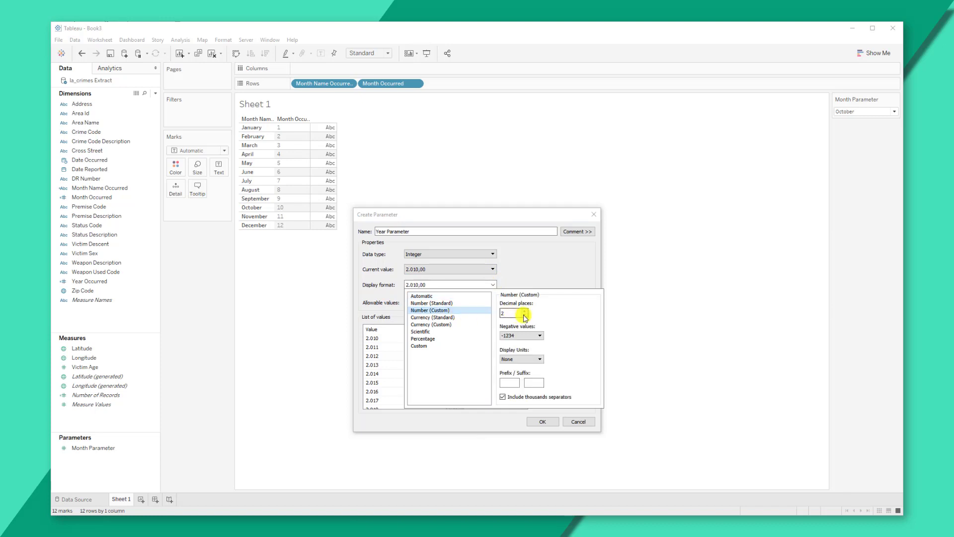
click(503, 397)
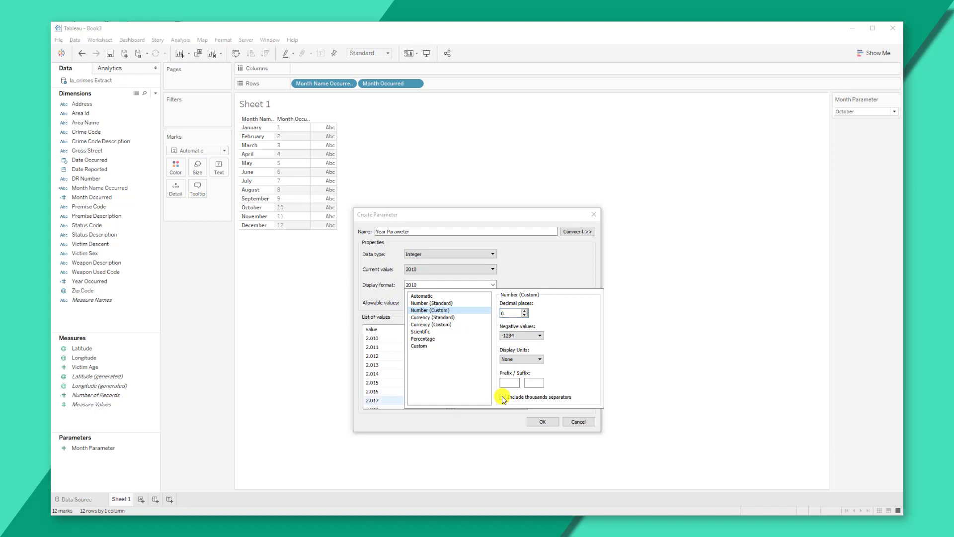
click(547, 267)
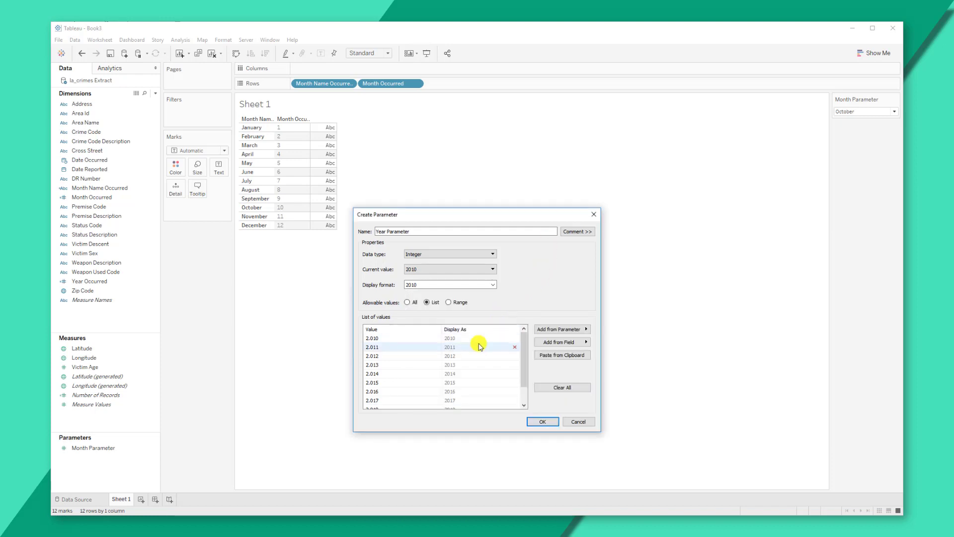
scroll(475, 384, down, 1)
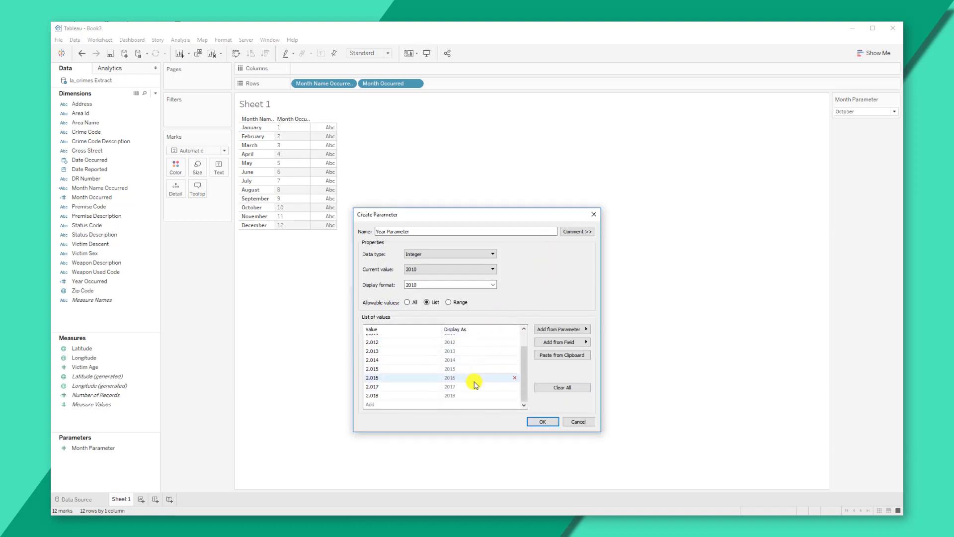
click(541, 422)
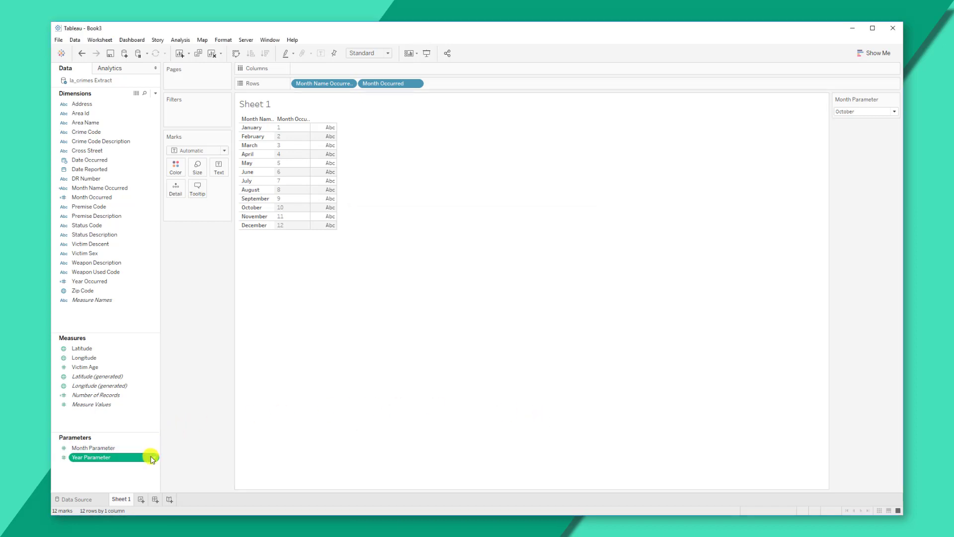
Show the Year Parameter control on the sheet and test it by choosing 2013, ending on 2016
right_click(152, 457)
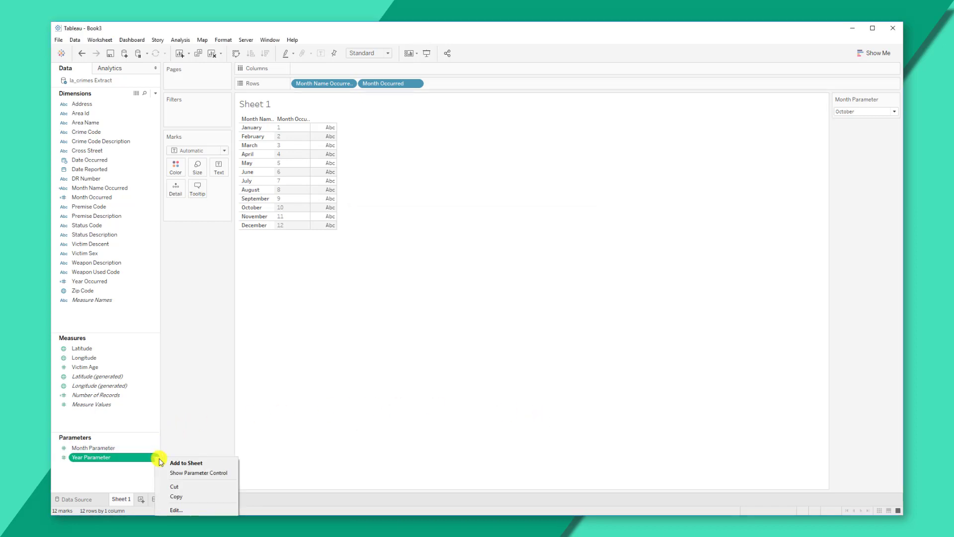
click(187, 476)
click(894, 144)
click(873, 182)
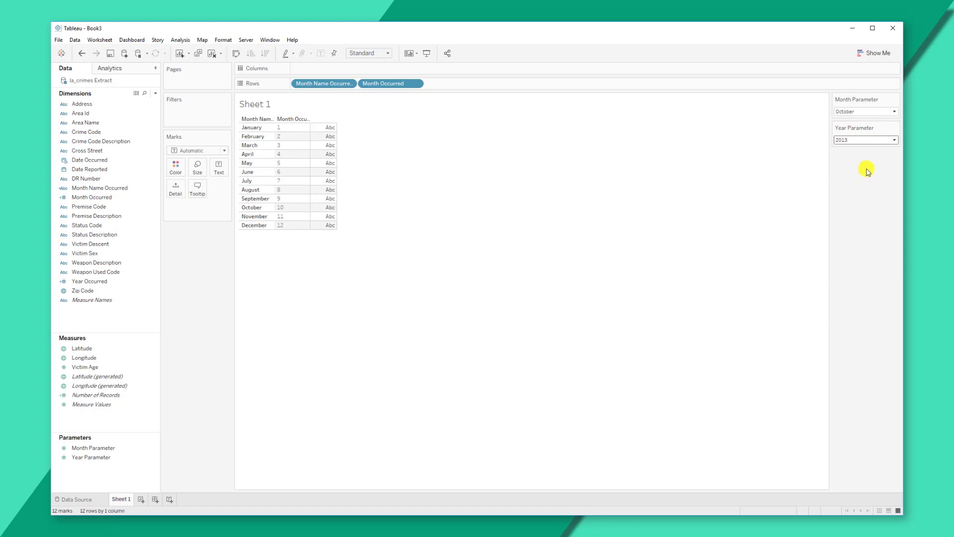
click(897, 140)
click(867, 204)
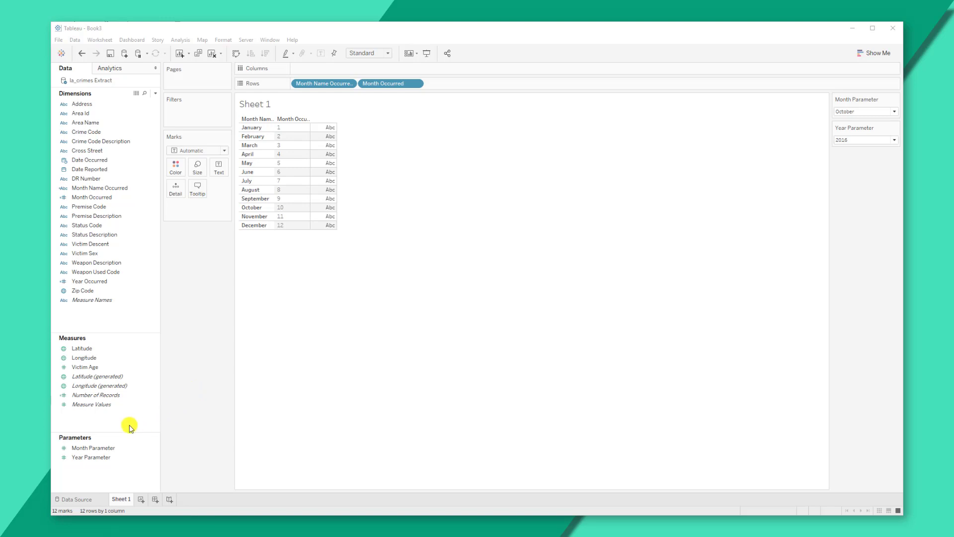
Start a new calculated field and name it Number Incidents Current Month
right_click(103, 425)
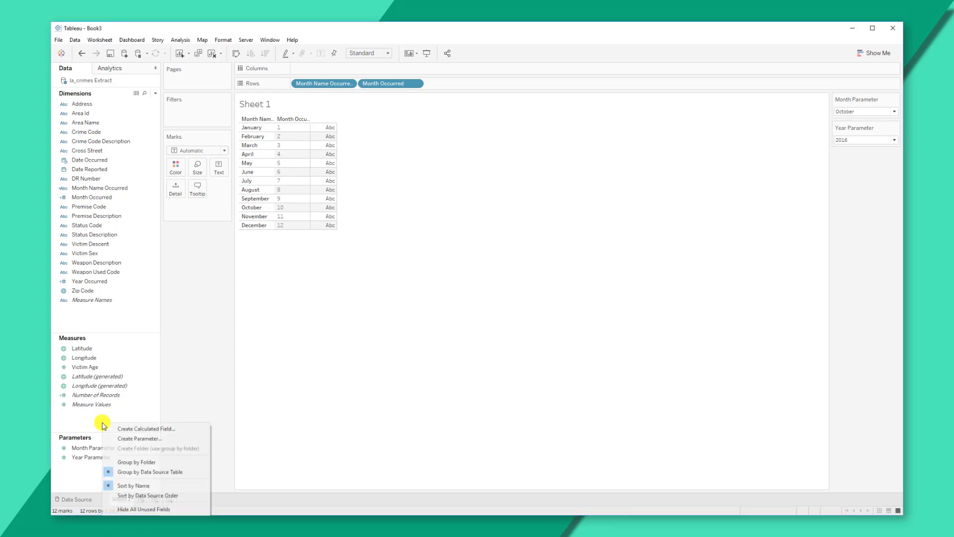
click(136, 429)
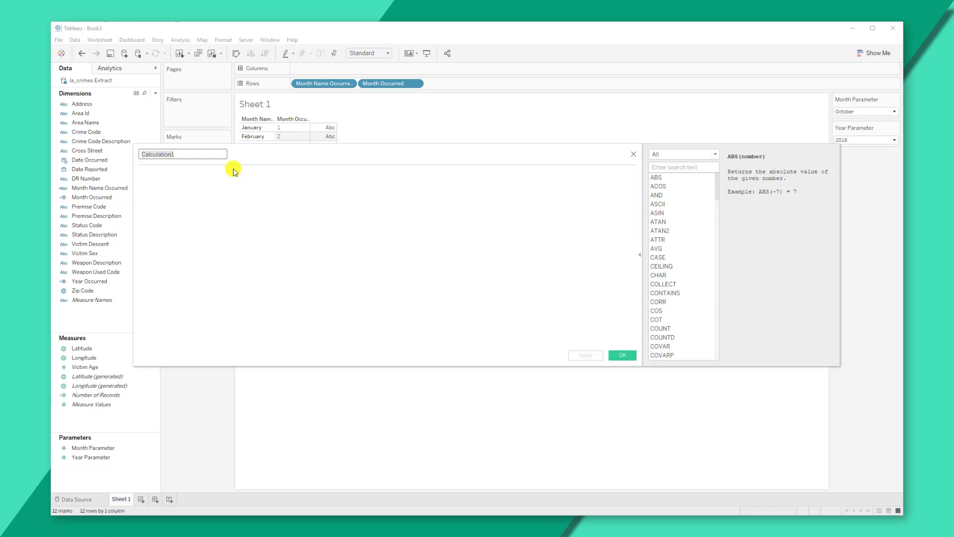
text(Month Current)
key(ctrl+a)
text(Number Incidents Curren)
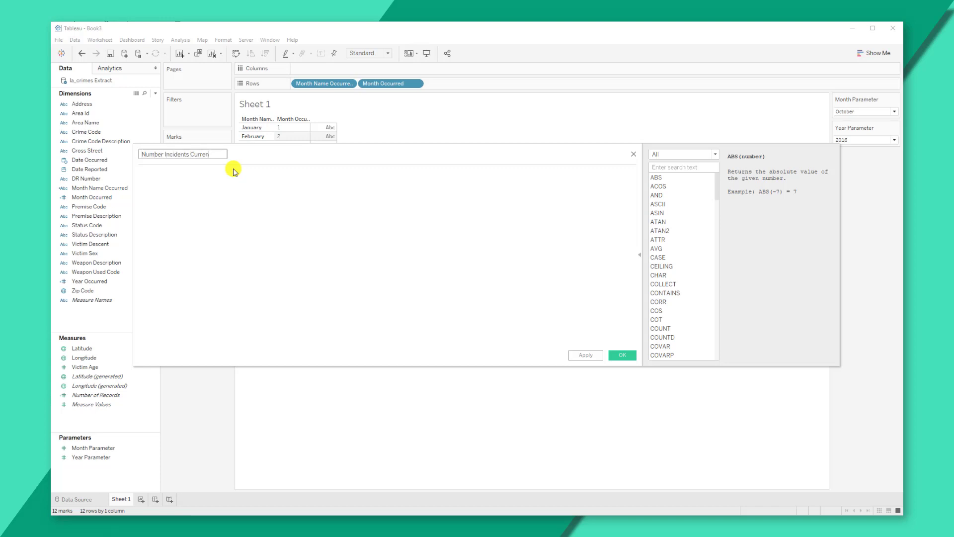
text(t Month)
click(237, 179)
click(218, 155)
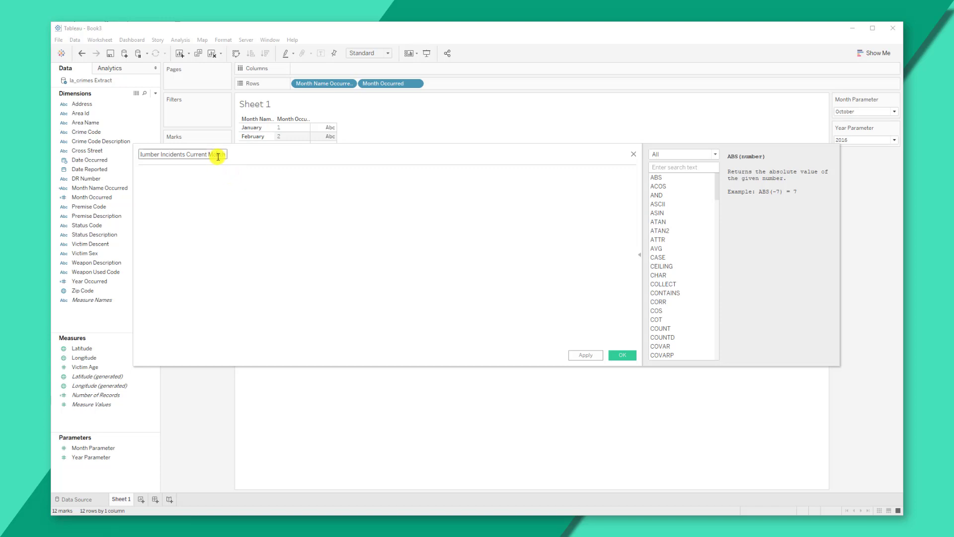
key(Home)
click(259, 198)
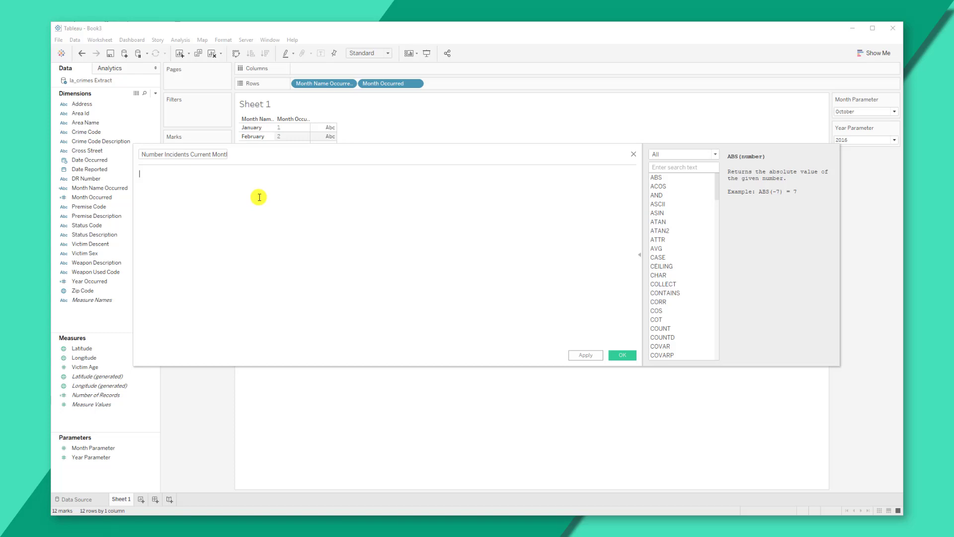
Begin the formula with IF (MONTH([Date Occurred])
text(IF ()
text(MON)
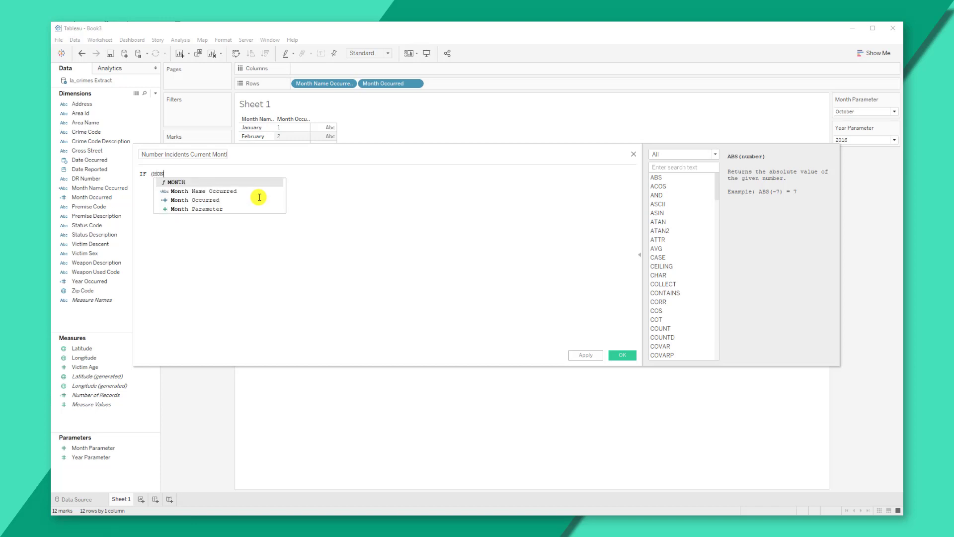
text(TH([Date)
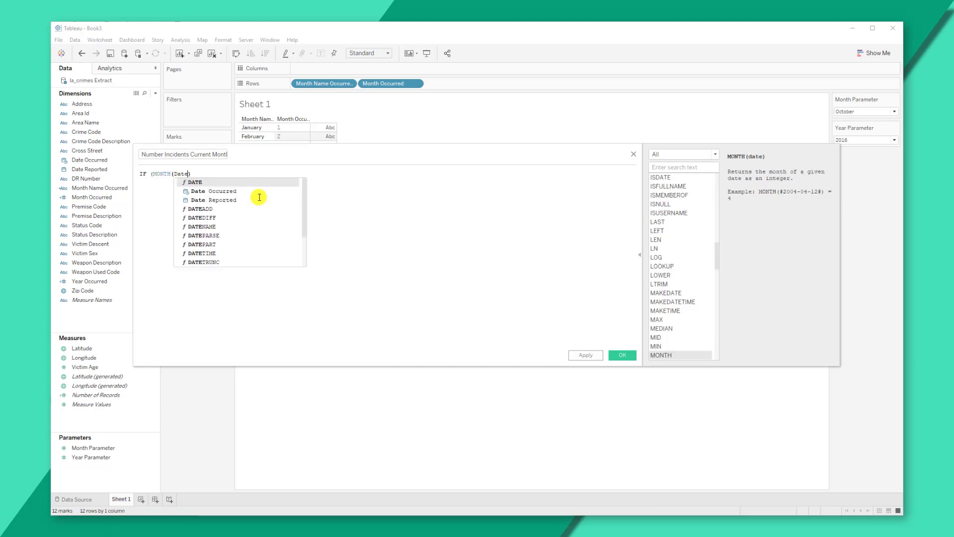
key(Down)
key(Return)
text())
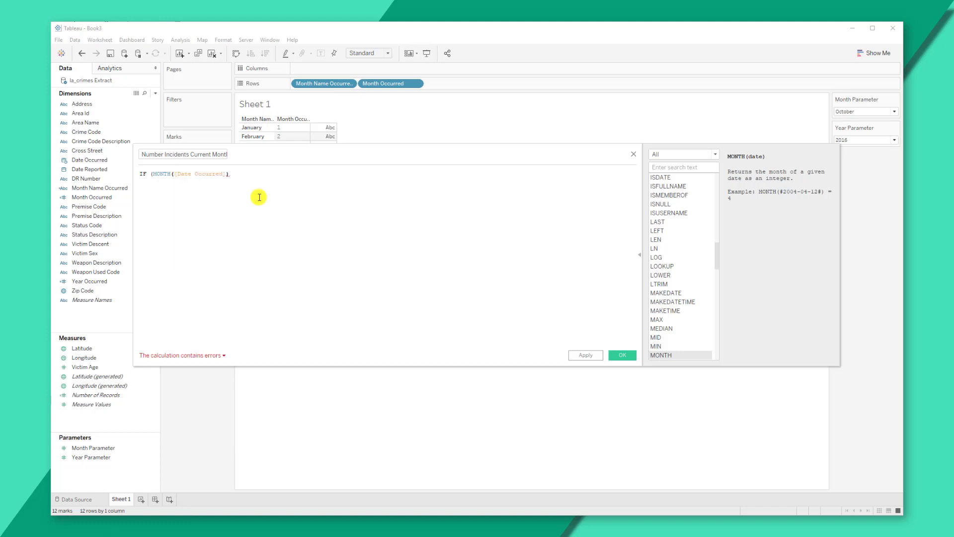
Extend the condition with = [Month Parameter], replacing the mistakenly inserted Month Name Occurred field
text( = [Month)
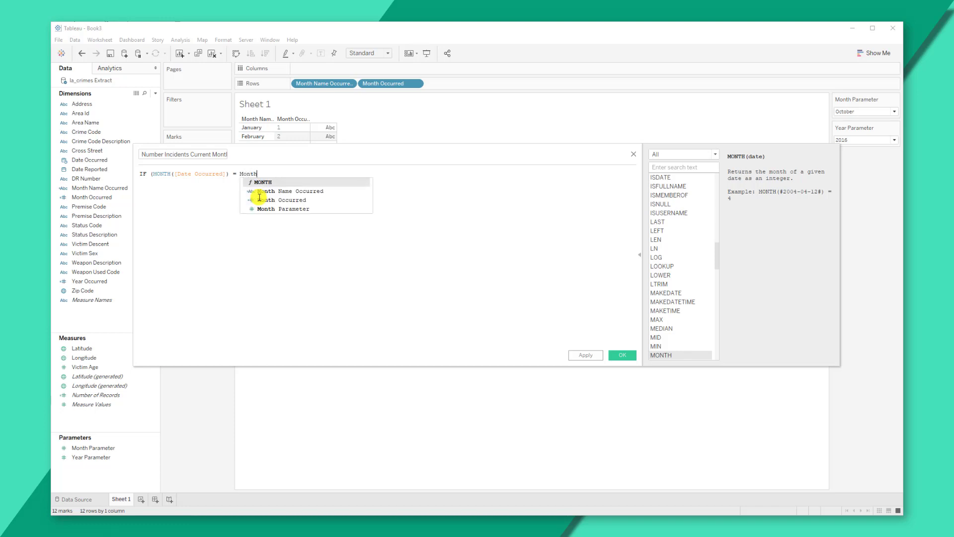
key(Return)
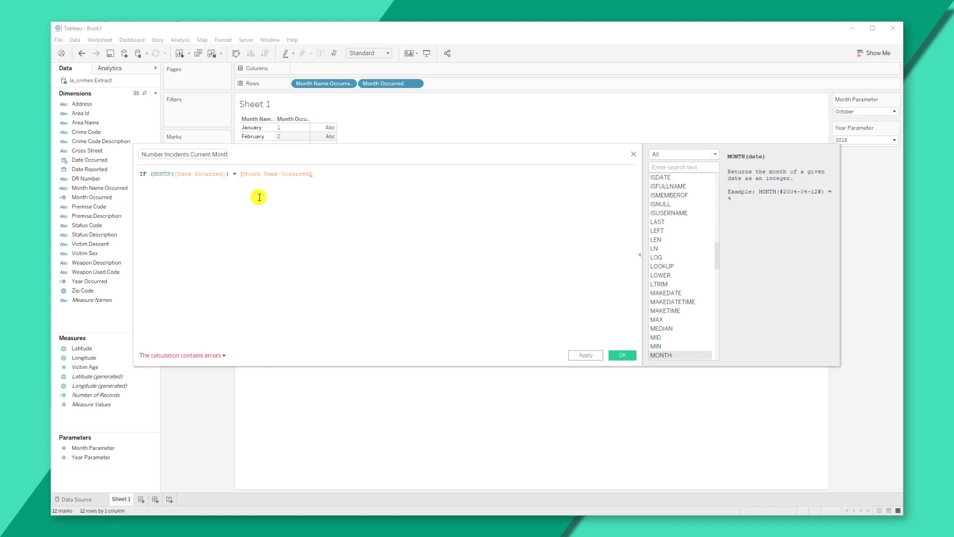
key(BackSpace)
key(BackSpace)
key(BackSpace)
key(BackSpace)
key(BackSpace)
key(BackSpace)
key(BackSpace)
key(BackSpace)
key(BackSpace)
key(BackSpace)
key(BackSpace)
key(BackSpace)
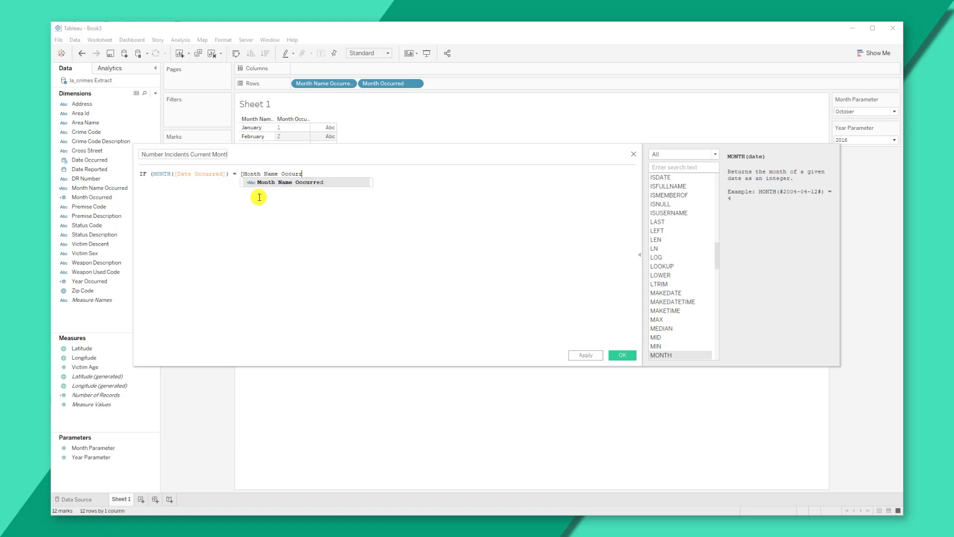
key(BackSpace)
key(BackSpace)
text(P)
key(Return)
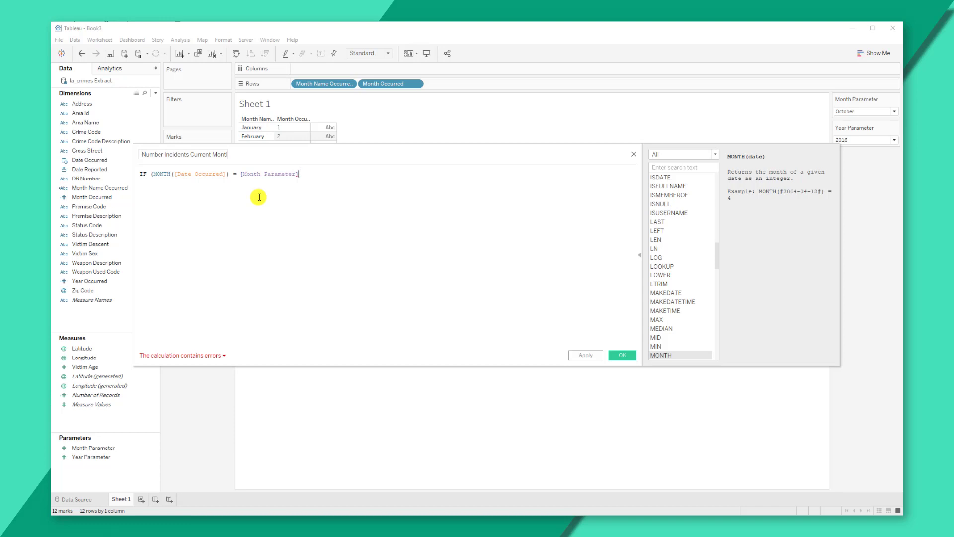
Complete the formula with ) THEN [Number of Records] ELSE 0 END, then apply and save the calculated field
text() THEN )
text([Num)
key(Return)
text(ELSE 0)
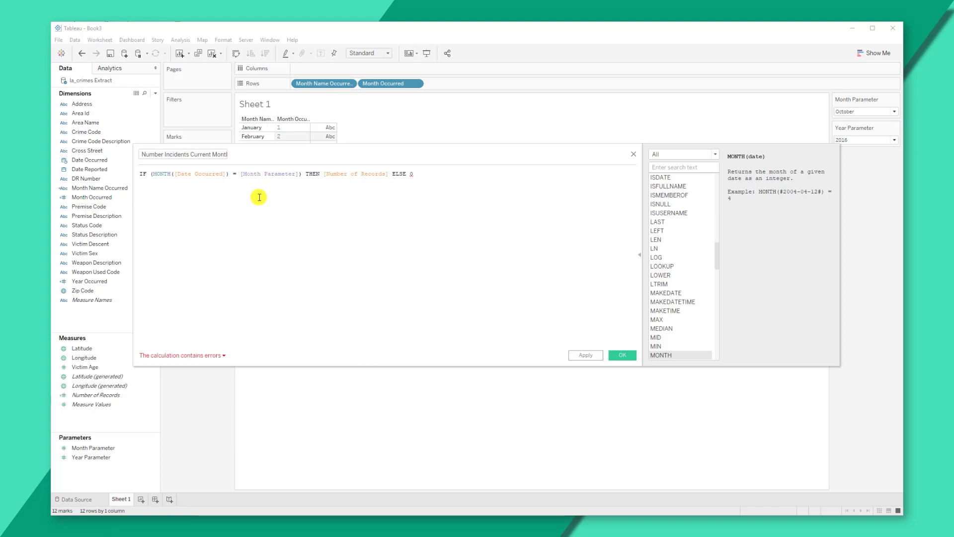
text( END)
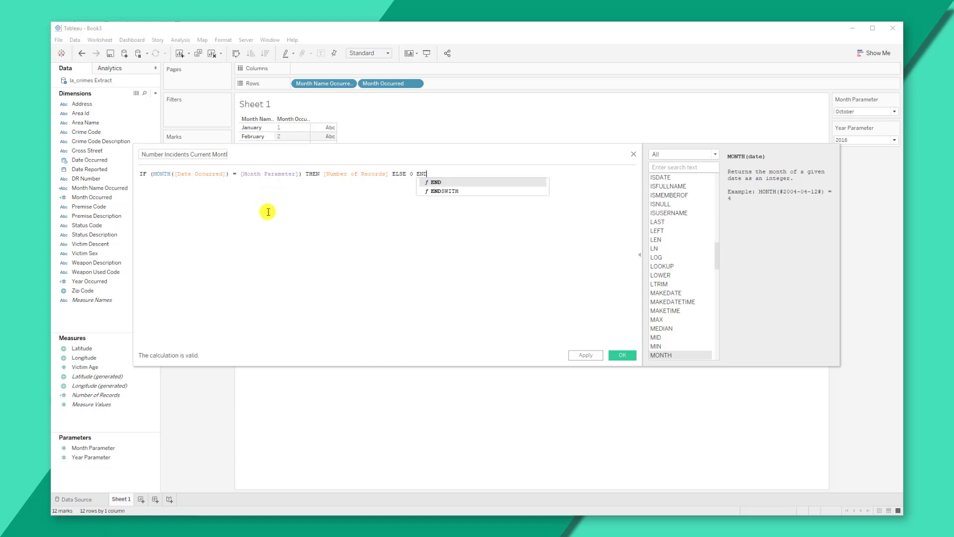
click(270, 220)
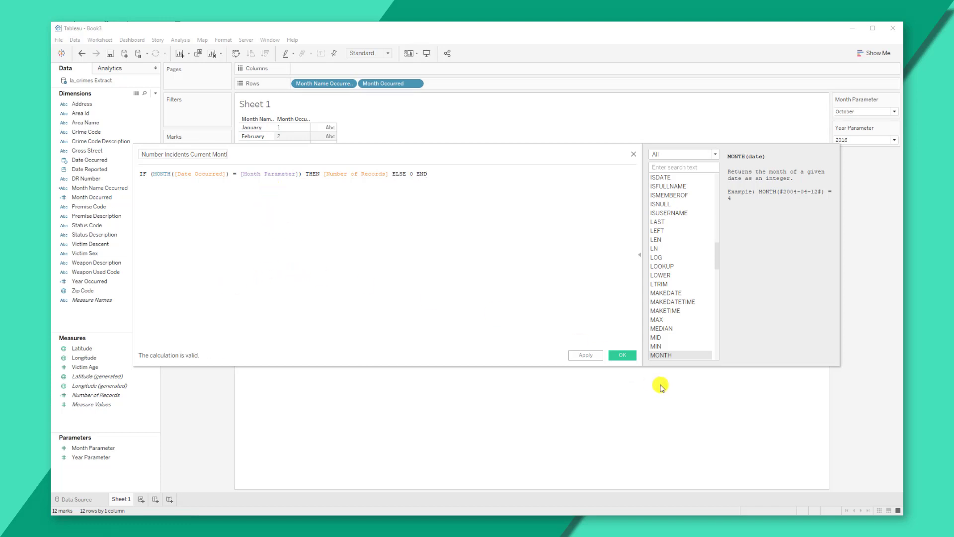
click(587, 355)
click(624, 355)
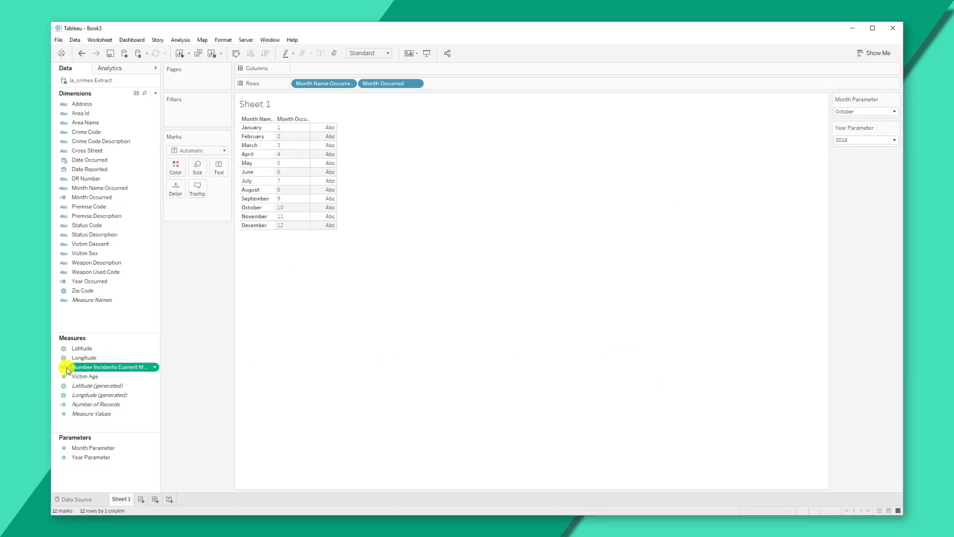
Add Number Incidents Current Month as the table's values and place Year Occurred on Columns
drag(67, 367, 320, 177)
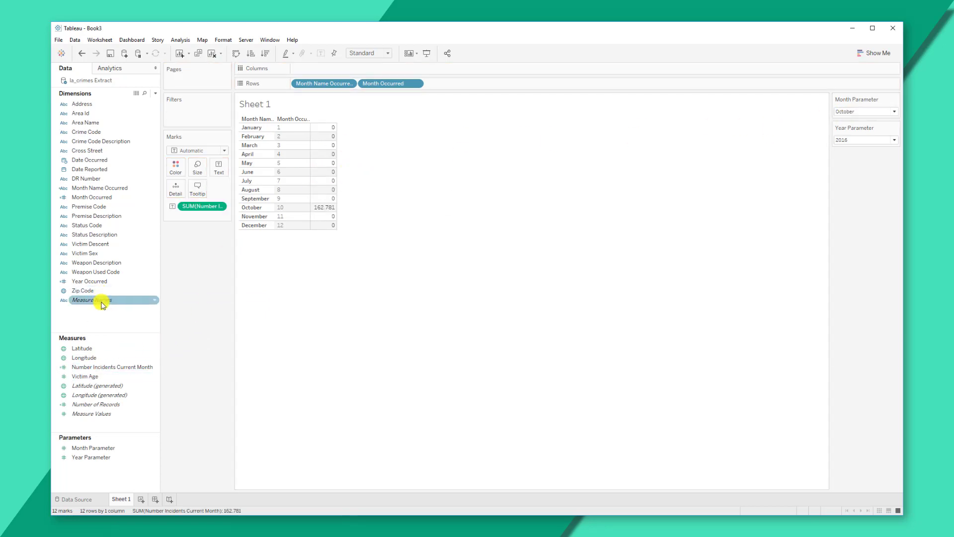
drag(95, 280, 351, 66)
mouse_move(316, 219)
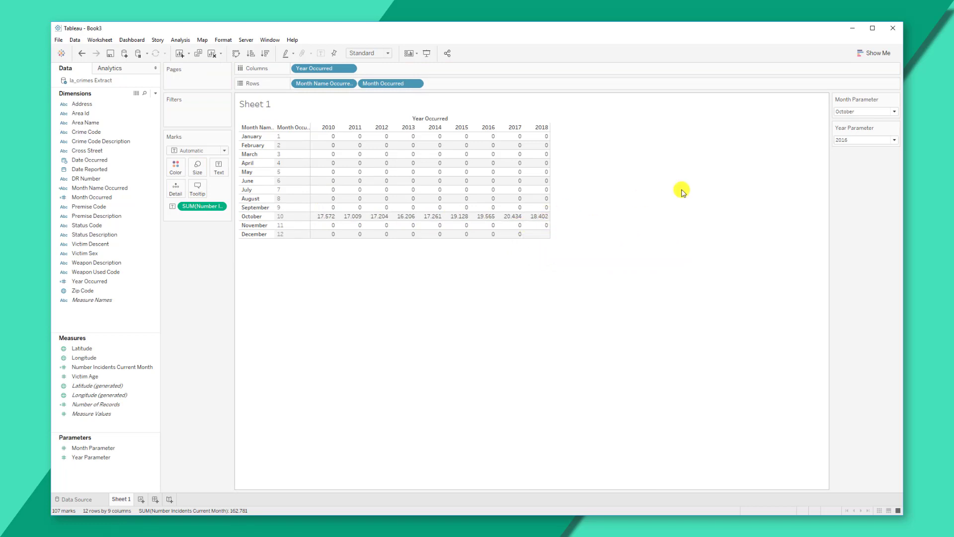
Test the table with Month Parameter set to May, ending on July
click(894, 112)
click(855, 158)
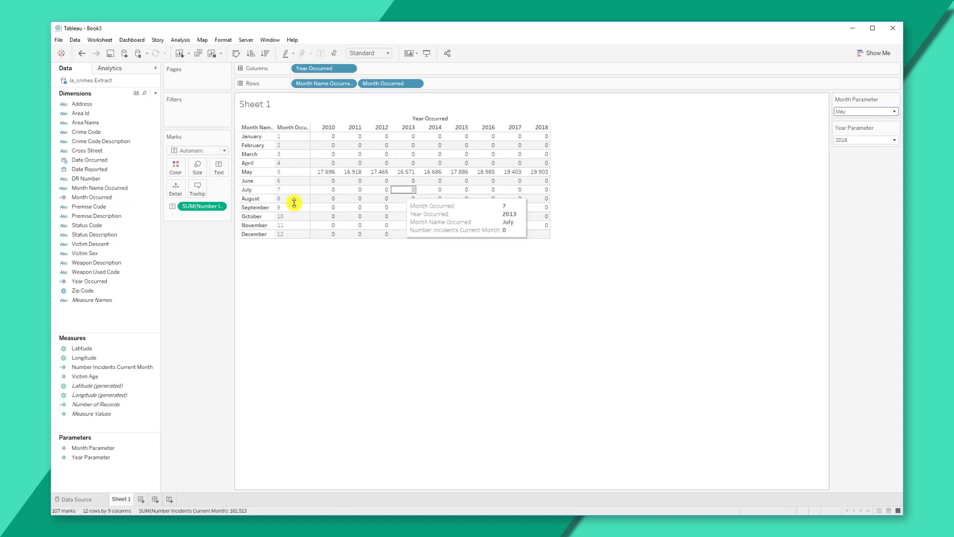
click(894, 115)
click(853, 173)
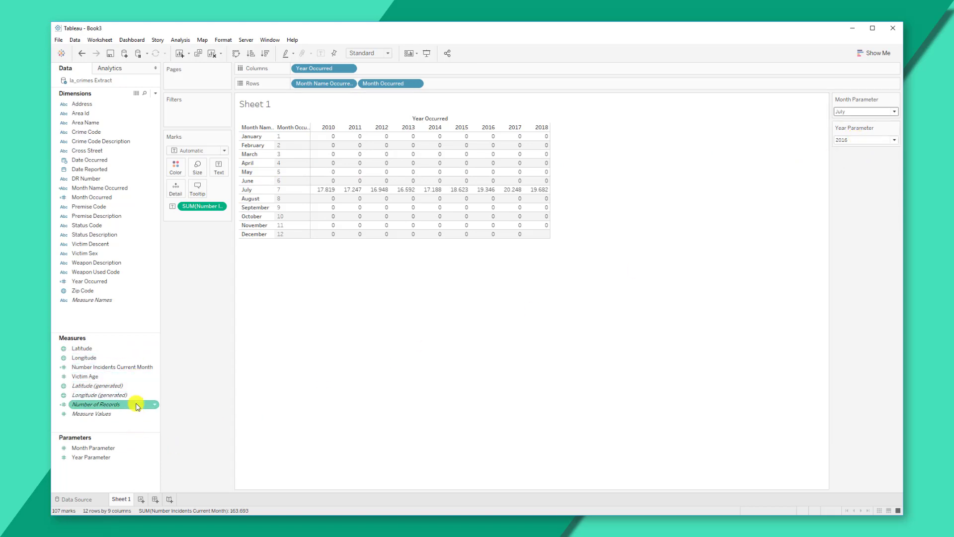
Edit Number Incidents Current Month, removing the parenthesis after [Month Parameter] and extending the condition with AND Year([Date Occurred]
click(155, 367)
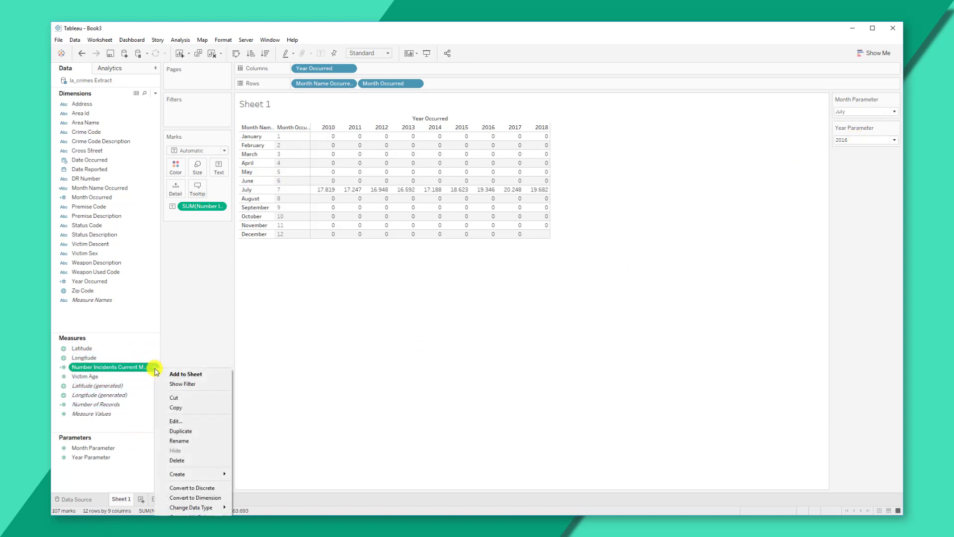
click(180, 420)
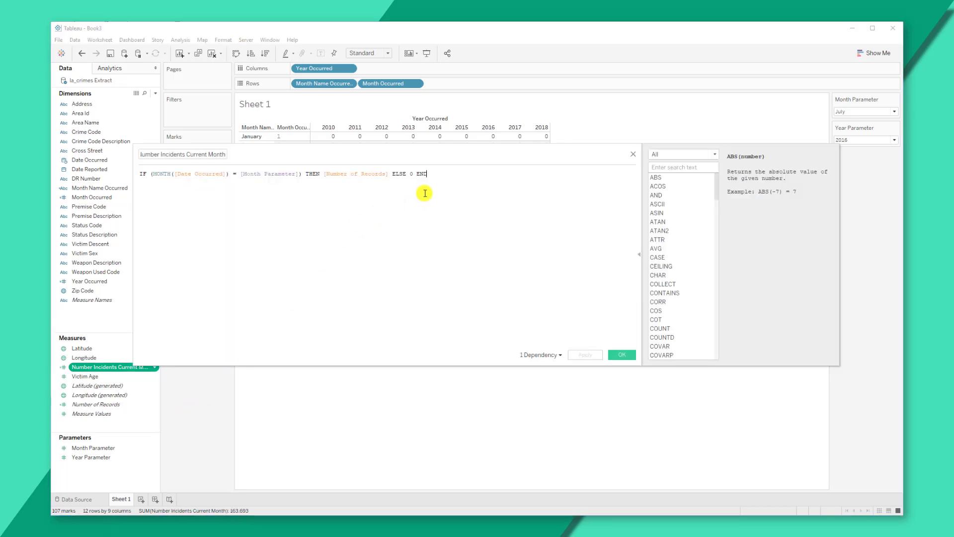
click(305, 173)
text(AND)
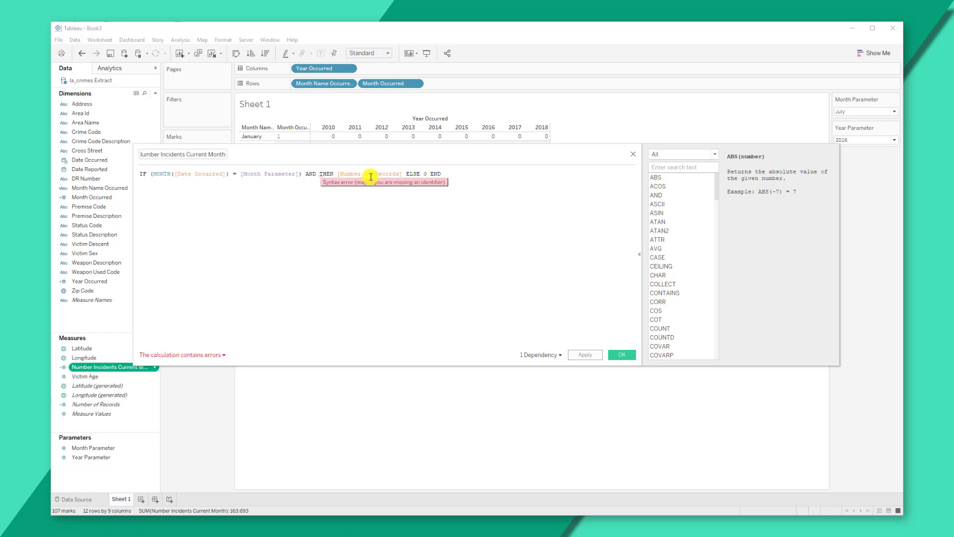
key(Left)
key(Left)
key(BackSpace)
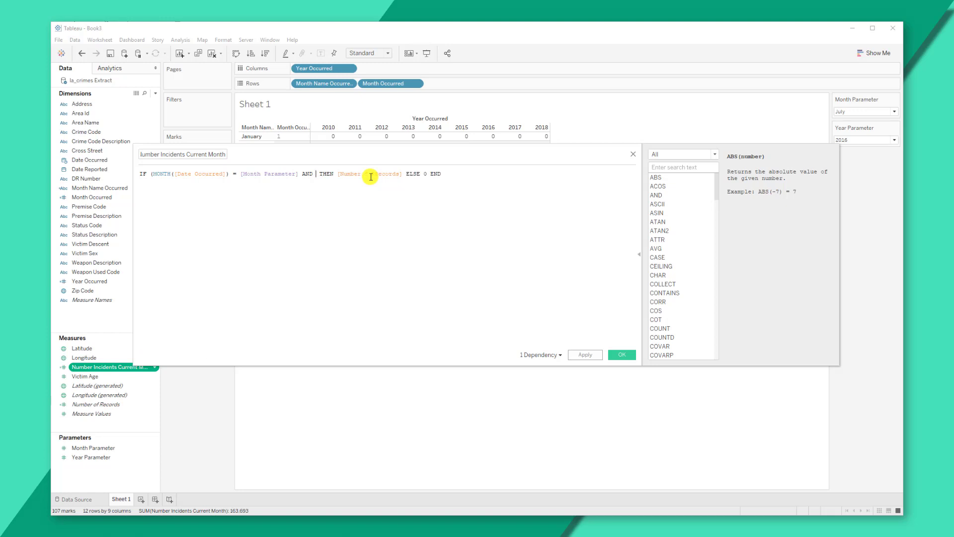
text(Year(D)
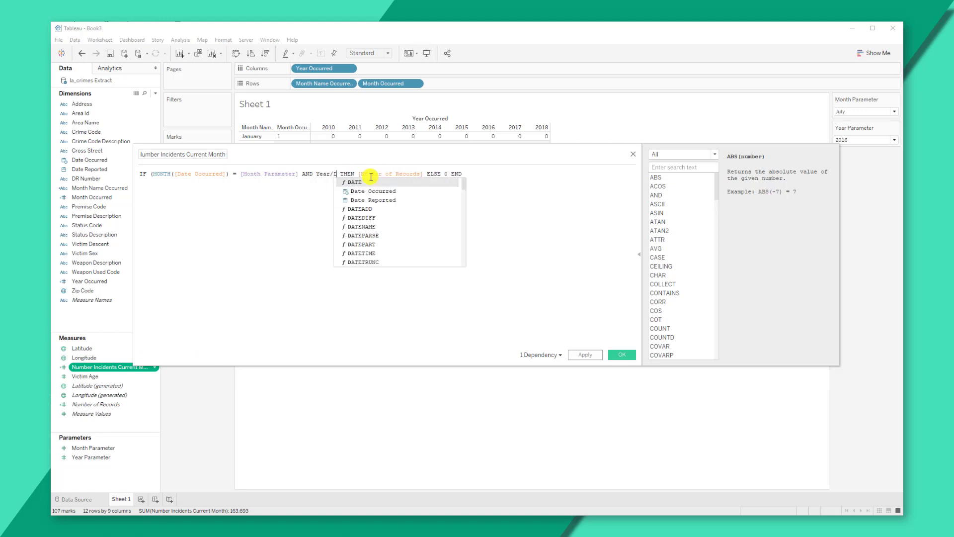
text(([Da)
key(Down)
key(Return)
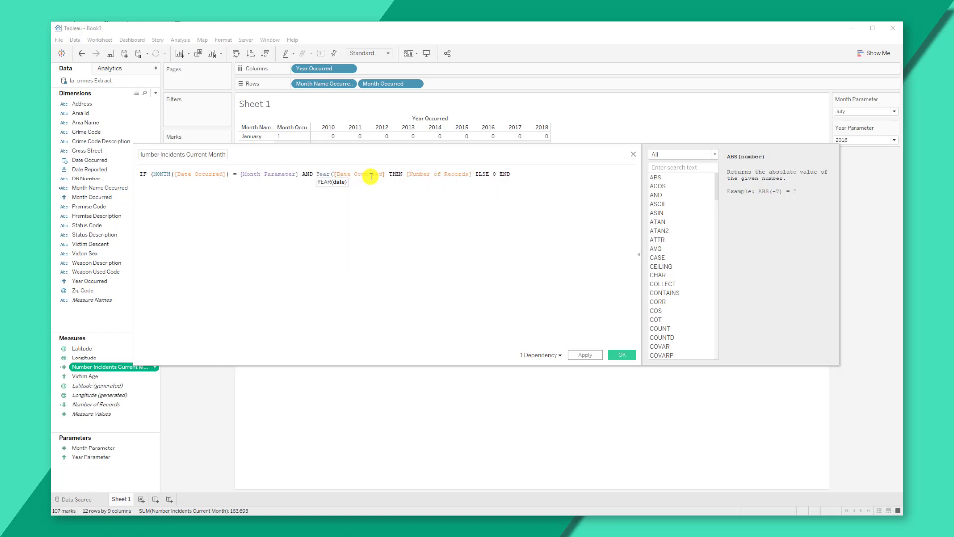
Complete the year comparison with = [Year Parameter] and a closing parenthesis before THEN
text(= [Yea)
key(Down)
key(Down)
key(Return)
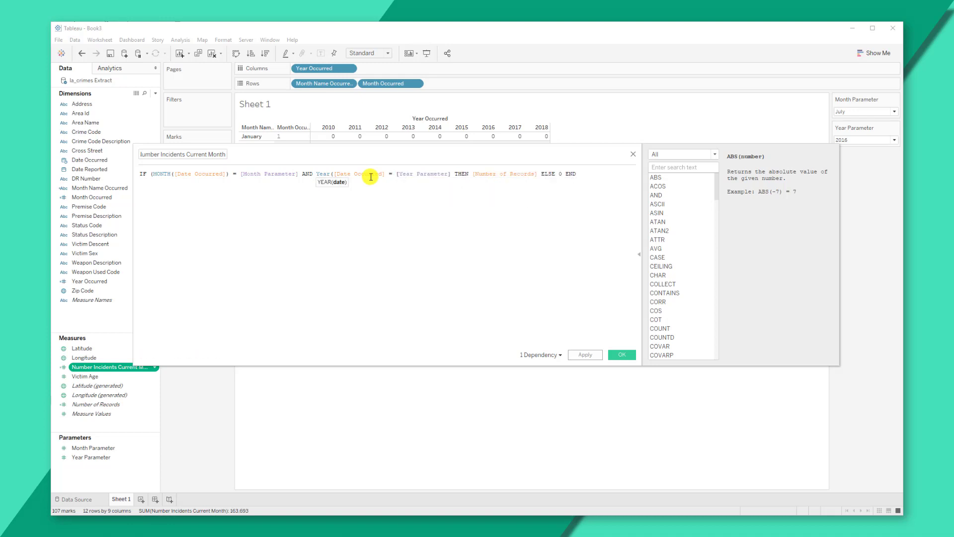
text())
key(End)
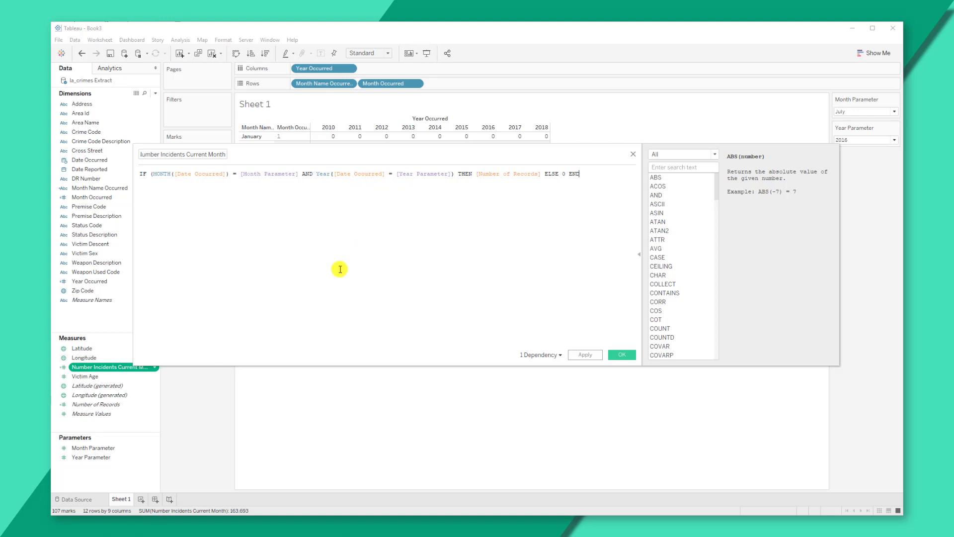
Apply the calculation, check its error, add the missing parenthesis after the second [Date Occurred], and save the field
click(580, 354)
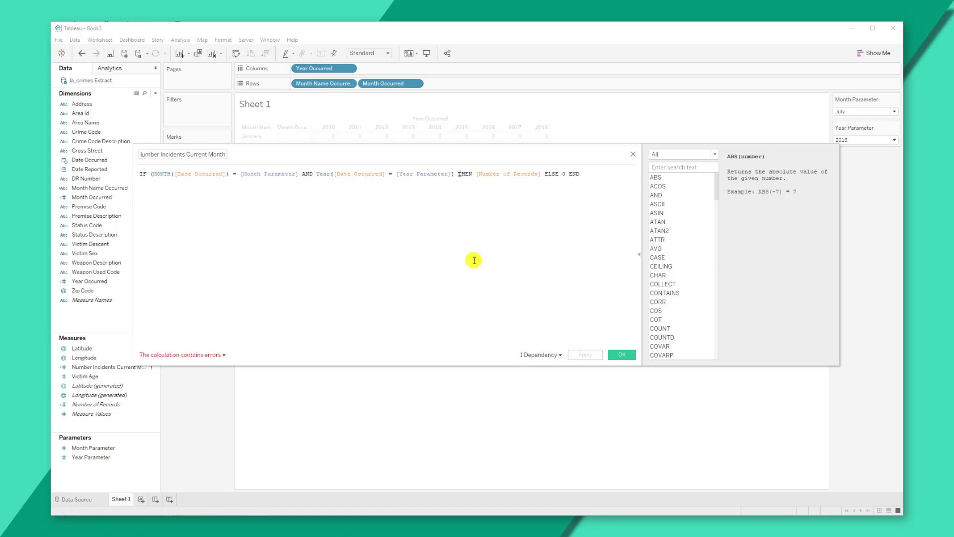
click(184, 356)
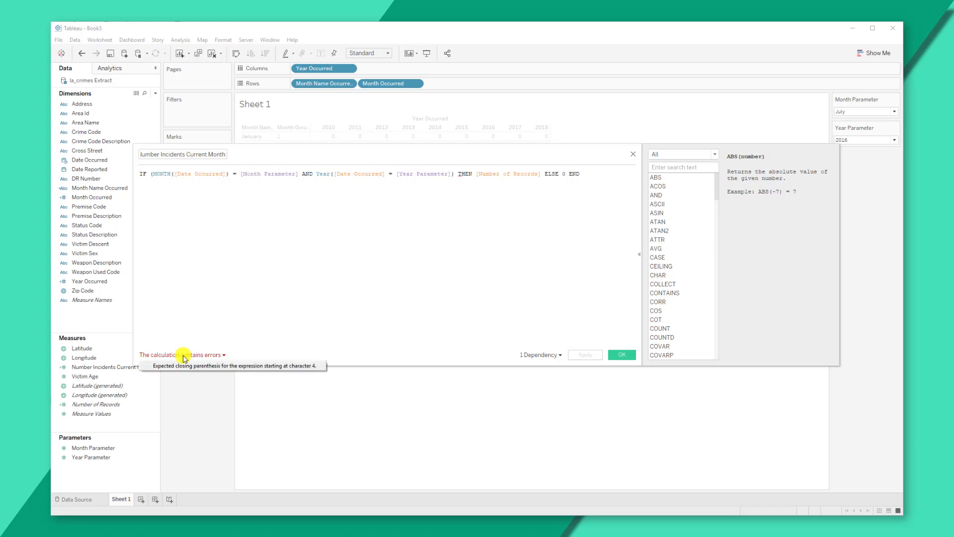
click(321, 235)
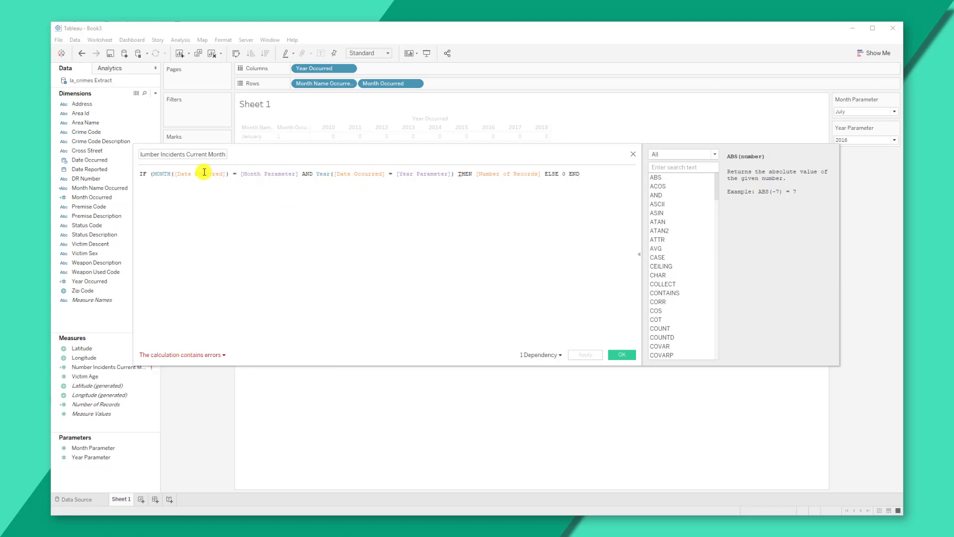
click(385, 174)
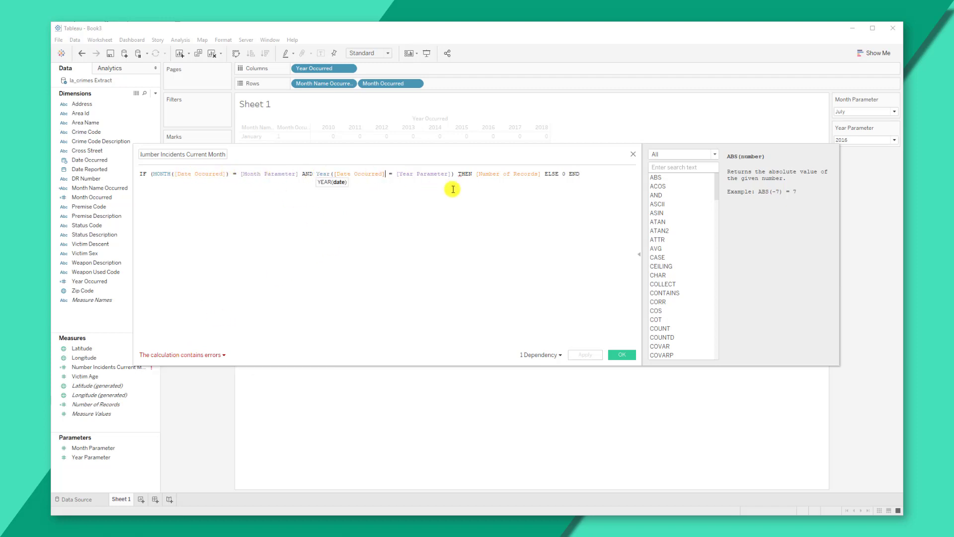
text())
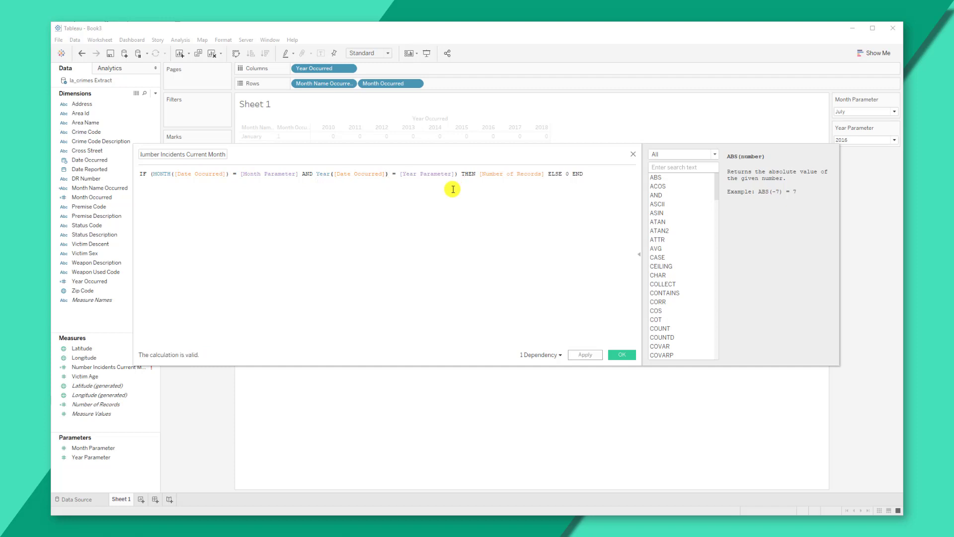
key(Right)
click(620, 356)
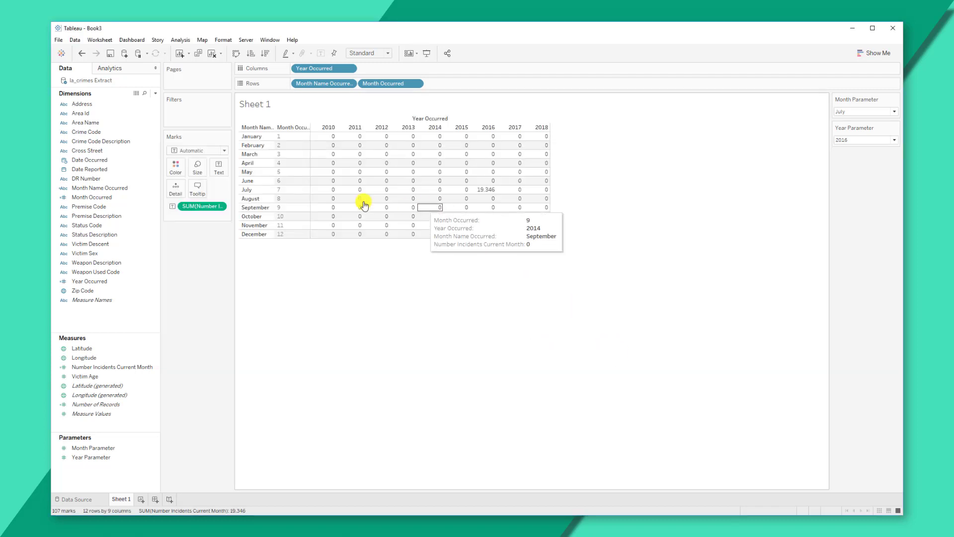
Test the table by setting Month Parameter to June and Year Parameter to 2013
mouse_move(482, 191)
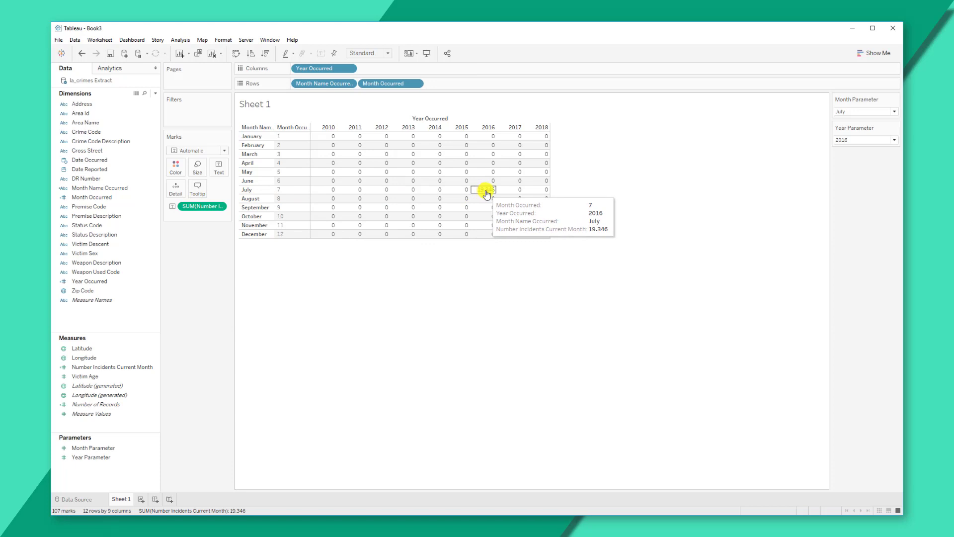
click(894, 112)
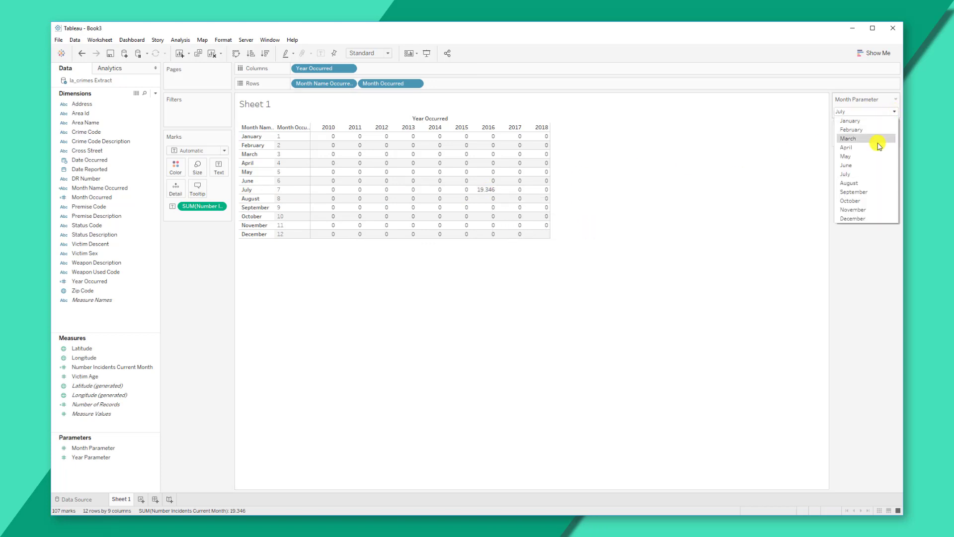
click(870, 168)
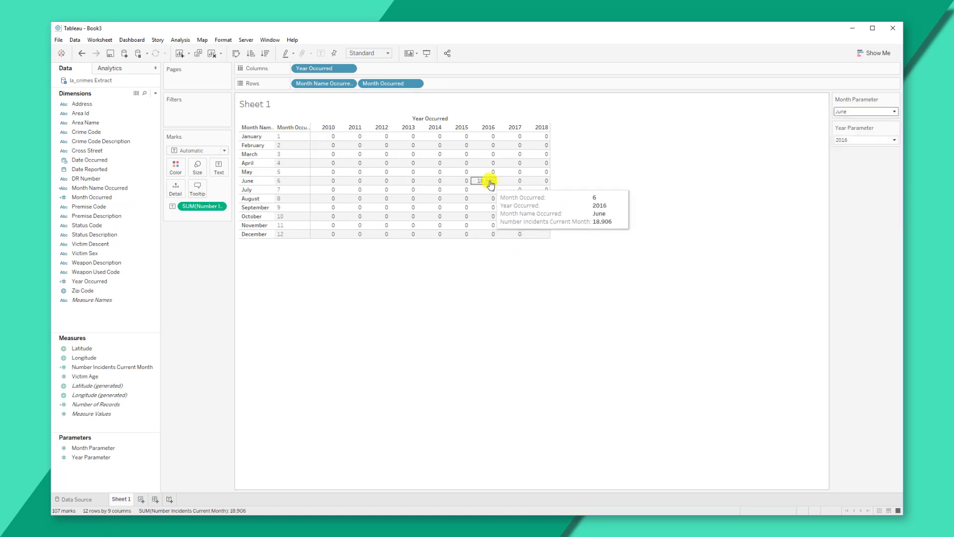
click(893, 142)
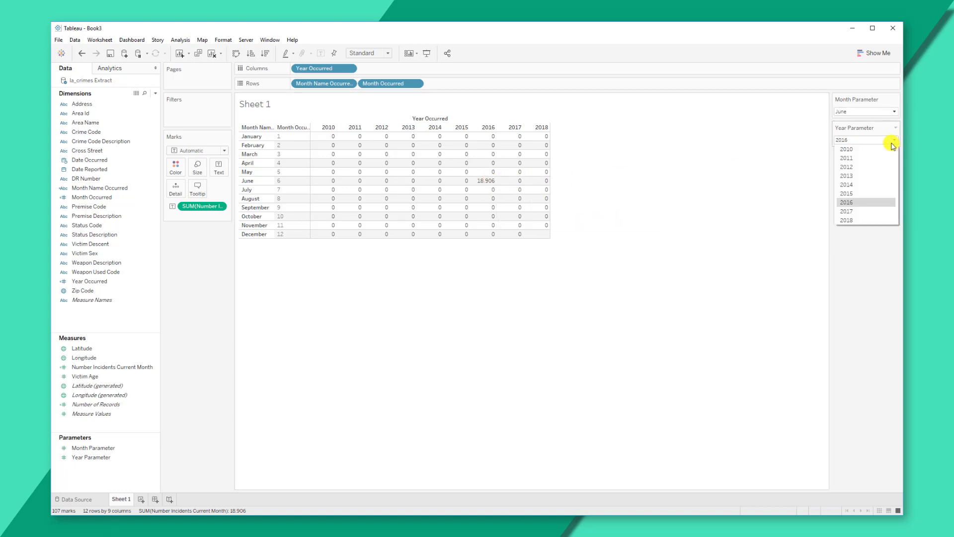
click(866, 177)
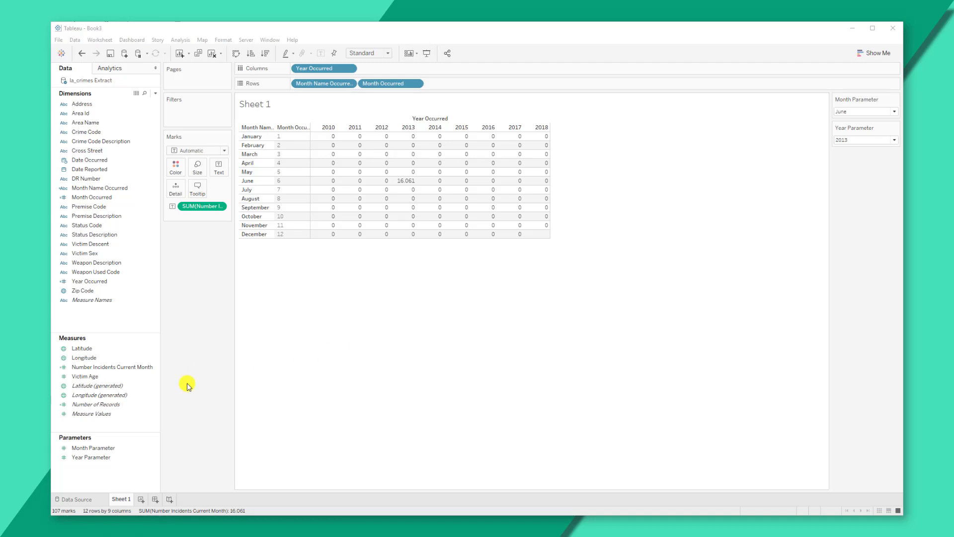
Review the formula of Number Incidents Current Month and close its editor without changes
click(102, 368)
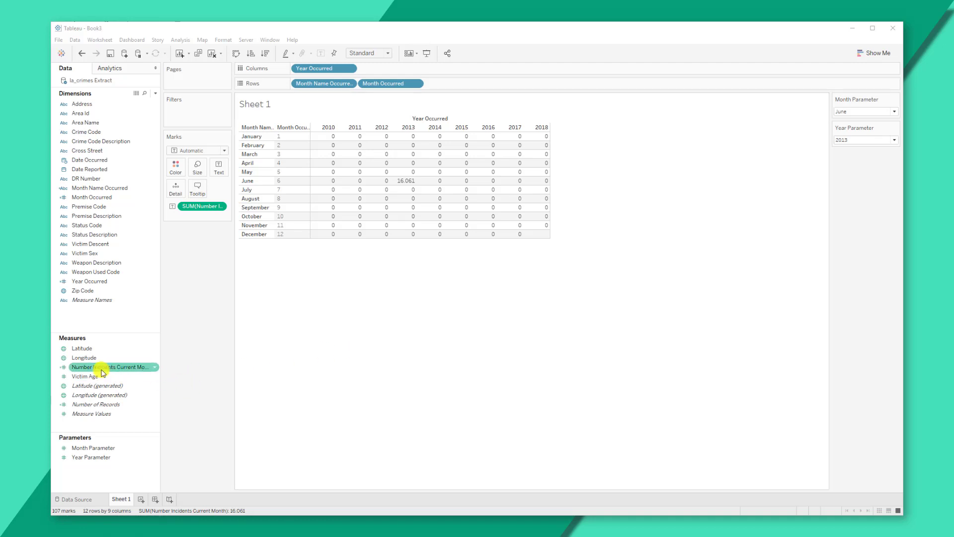
click(154, 367)
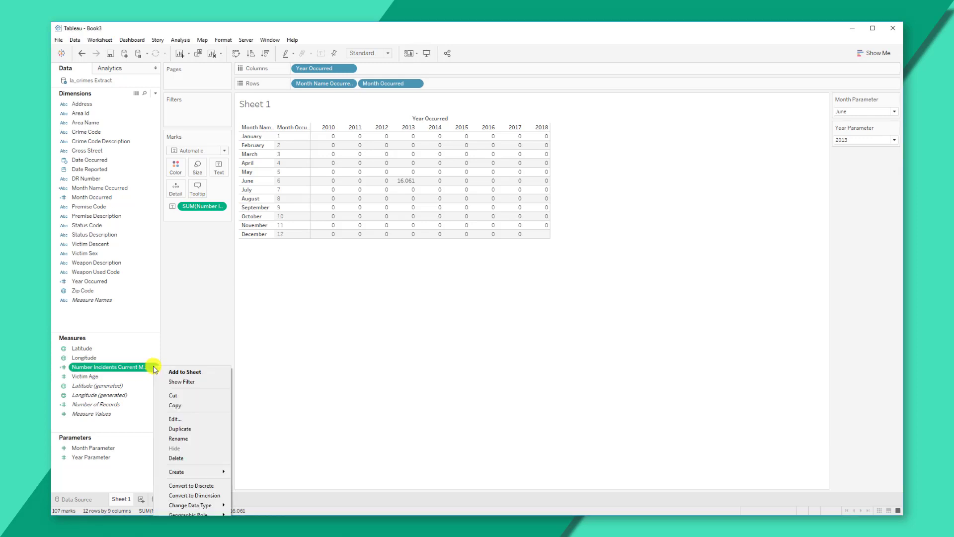
click(185, 421)
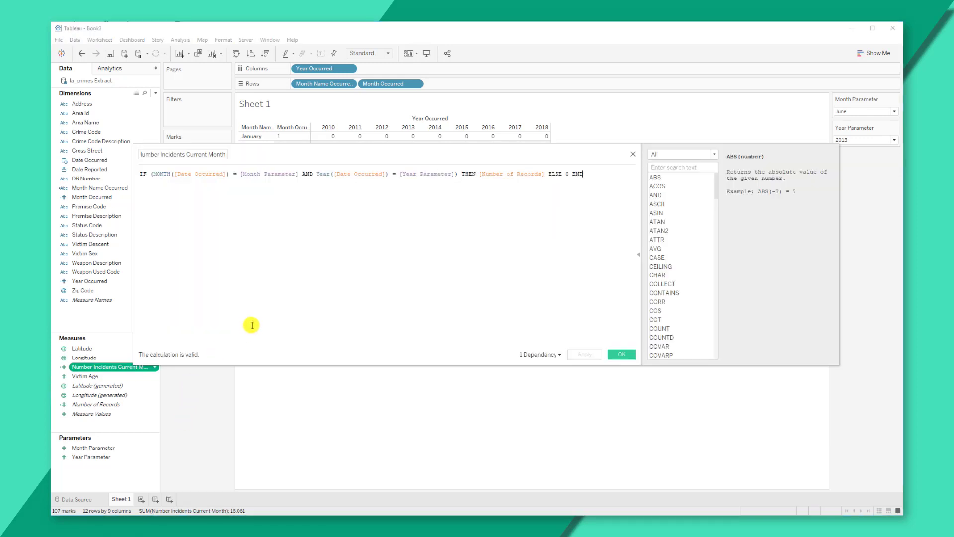
click(622, 354)
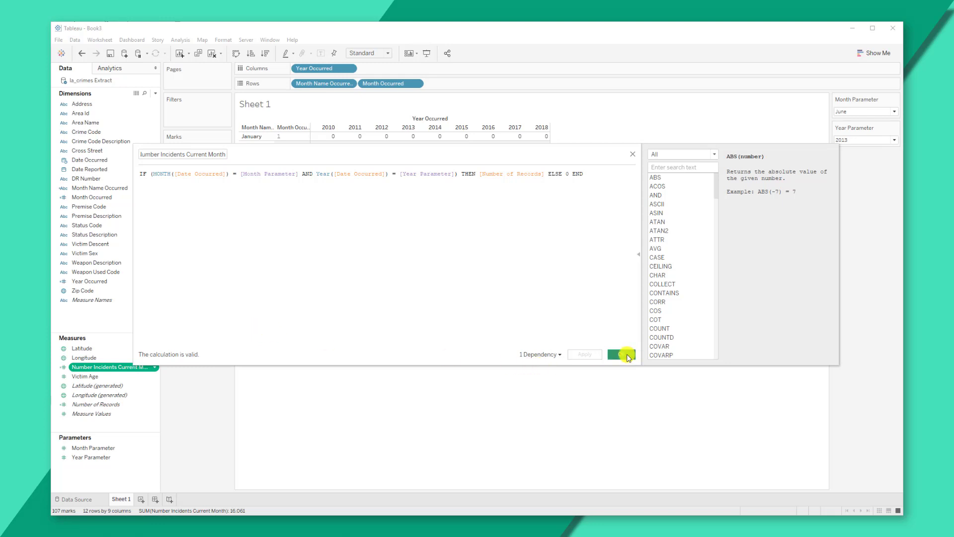
Make a copy of the Number Incidents Current Month measure in the data source
click(155, 368)
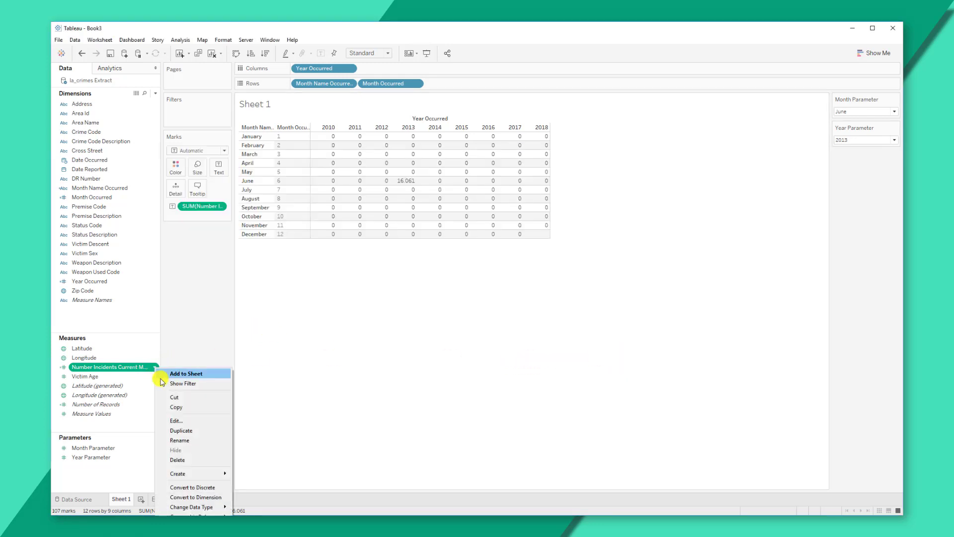
click(175, 407)
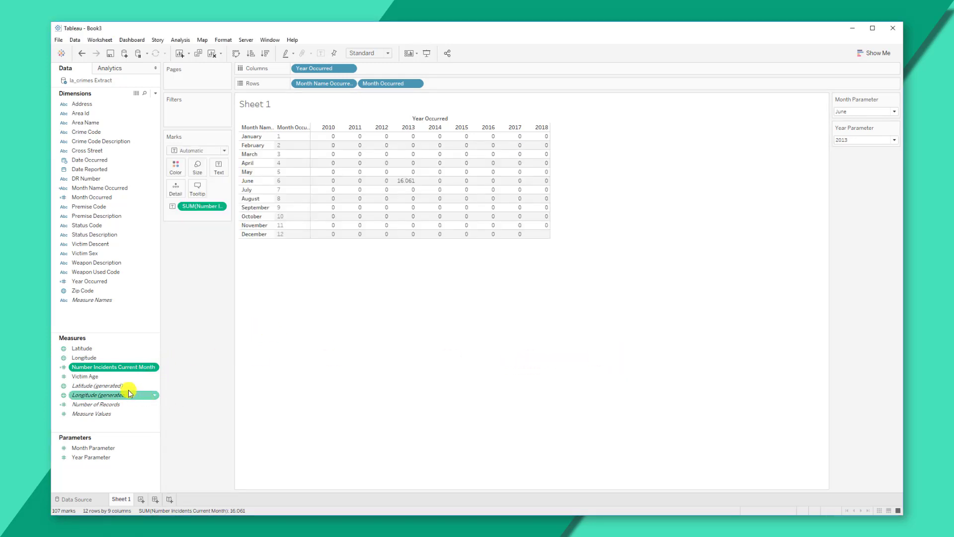
right_click(101, 426)
click(133, 433)
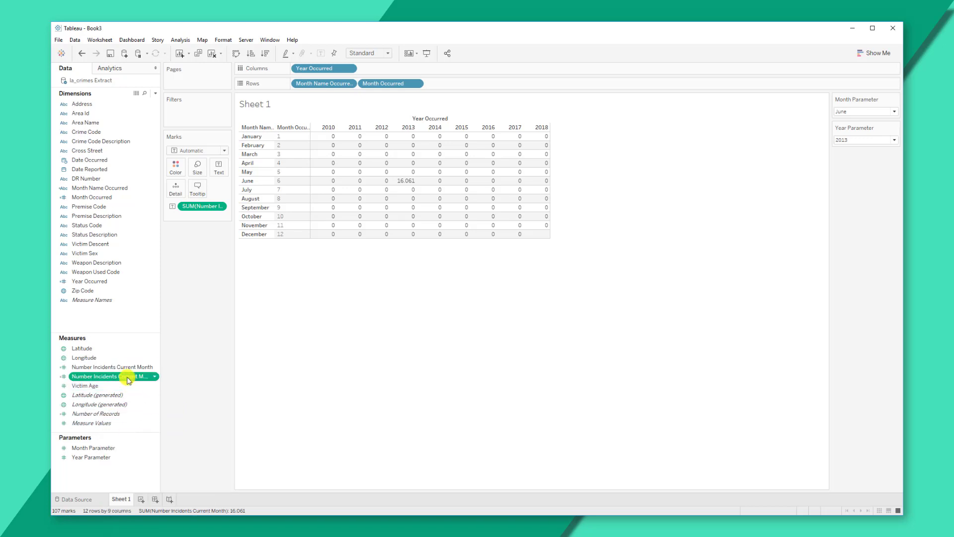
mouse_move(158, 377)
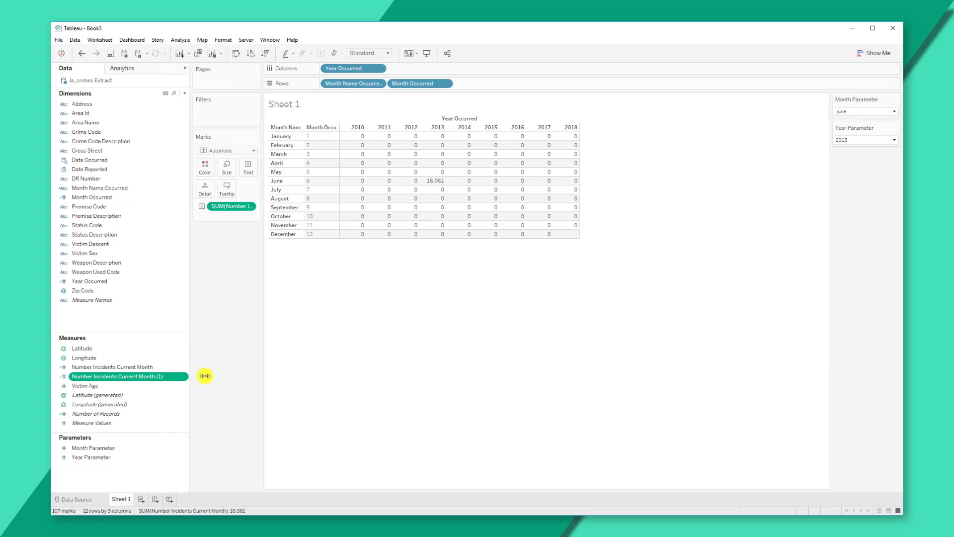
double_click(158, 376)
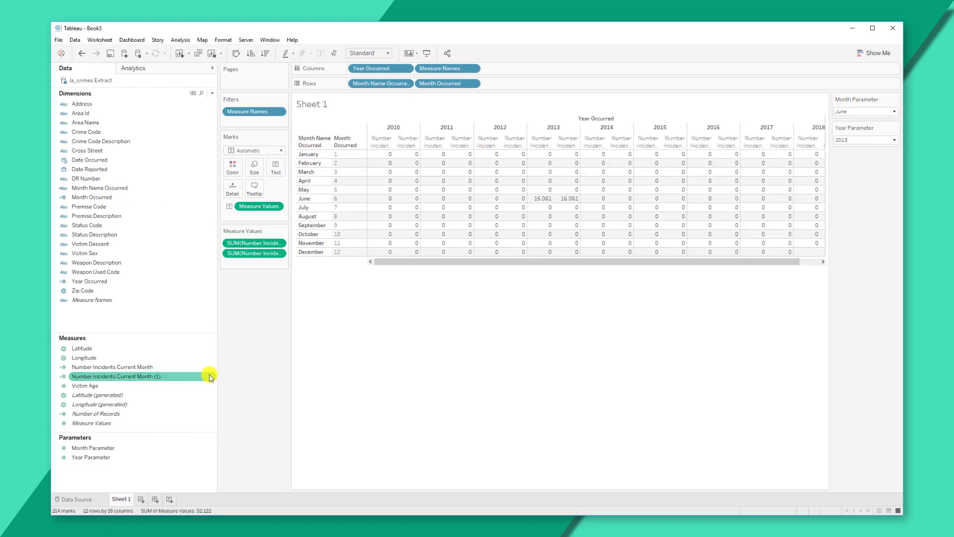
key(ctrl+z)
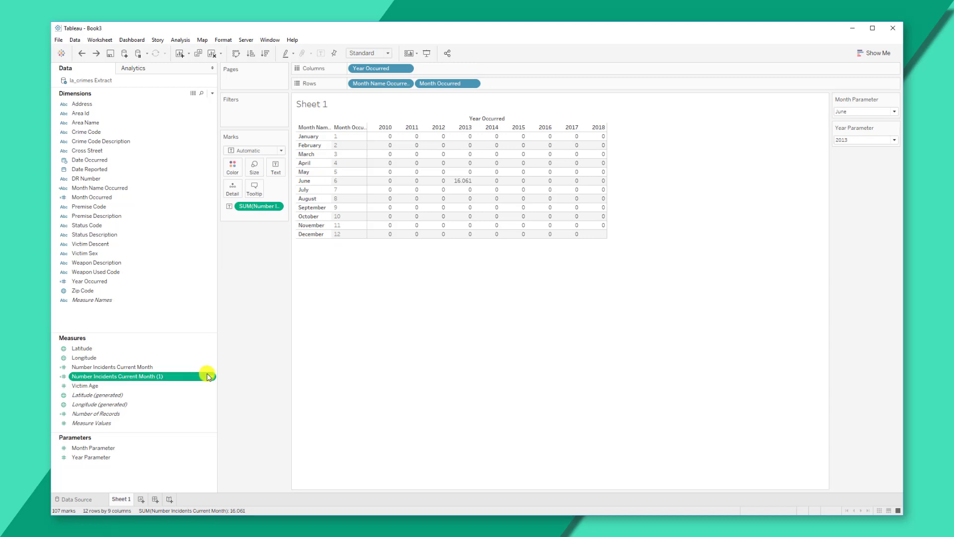
Open the copied measure for editing and rename it Number Incidents Previous Month
click(211, 376)
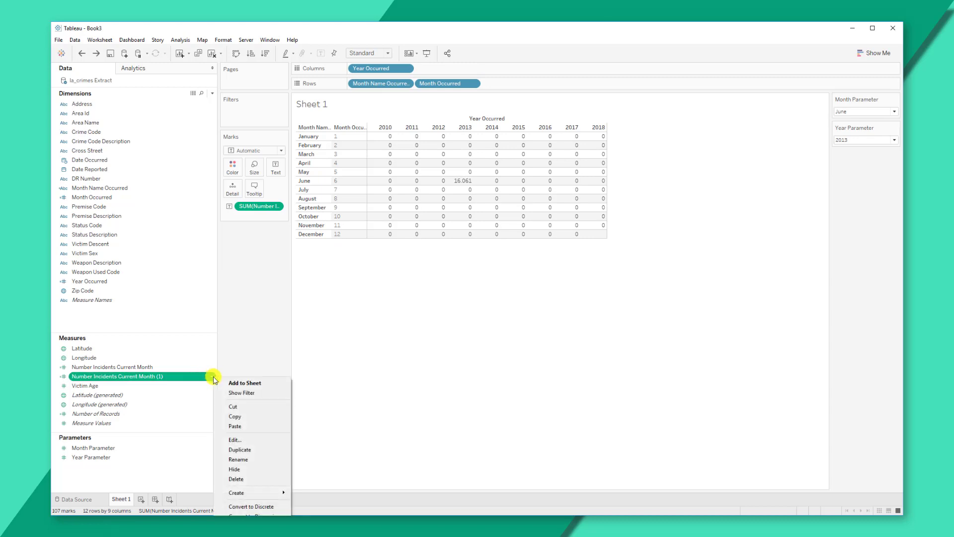
click(235, 440)
click(217, 152)
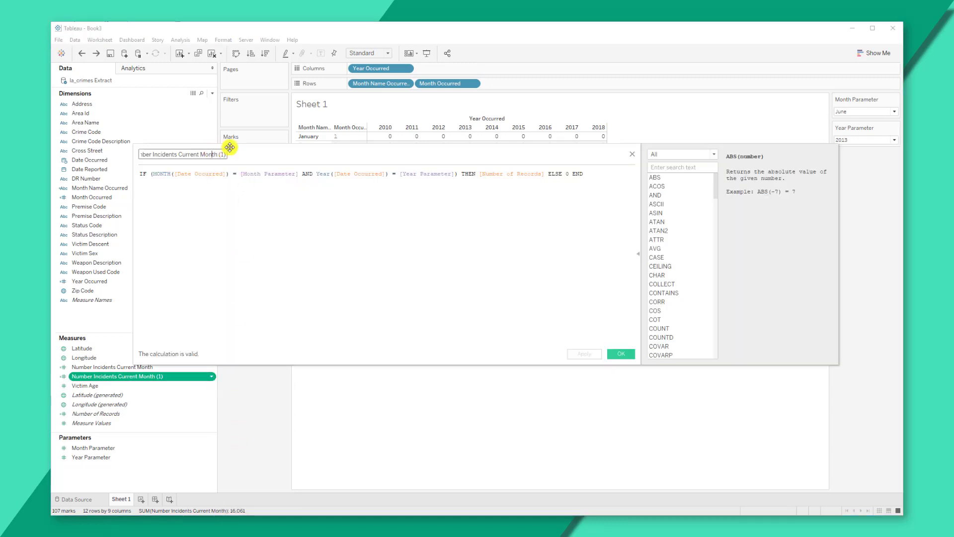
key(Home)
text(Previous)
key(End)
key(BackSpace)
key(BackSpace)
key(BackSpace)
key(BackSpace)
In Number Incidents Previous Month, change the month comparison to [Month Parameter] - 1 and save the calculation
click(205, 173)
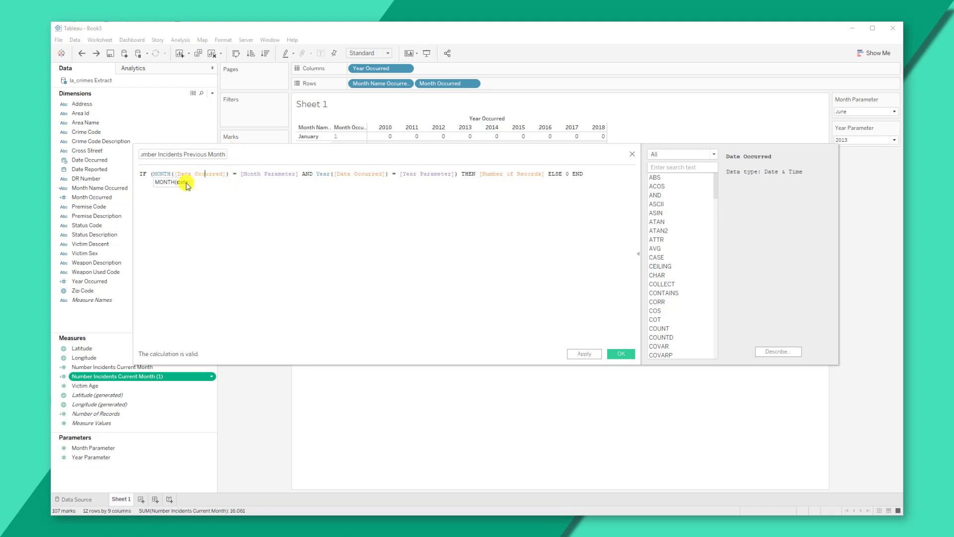
key(End)
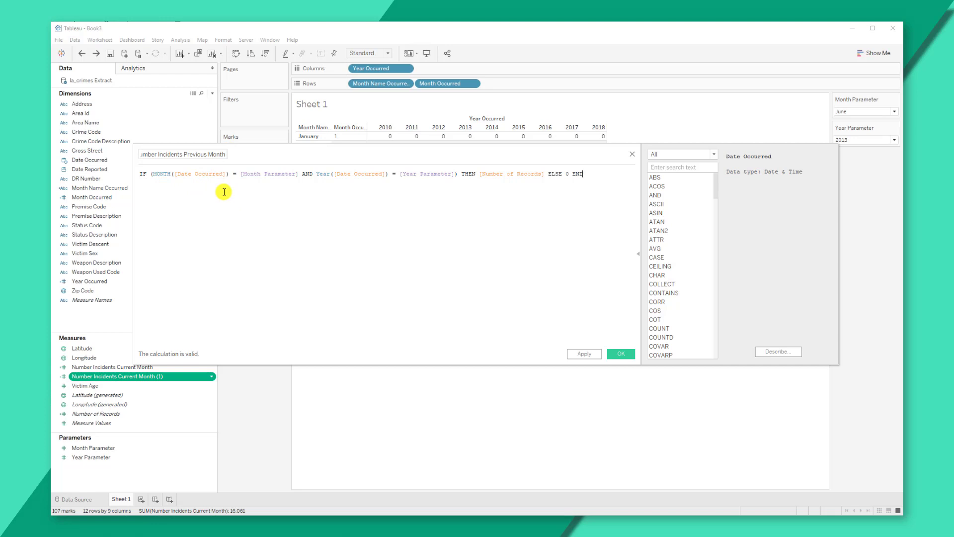
click(258, 174)
click(300, 174)
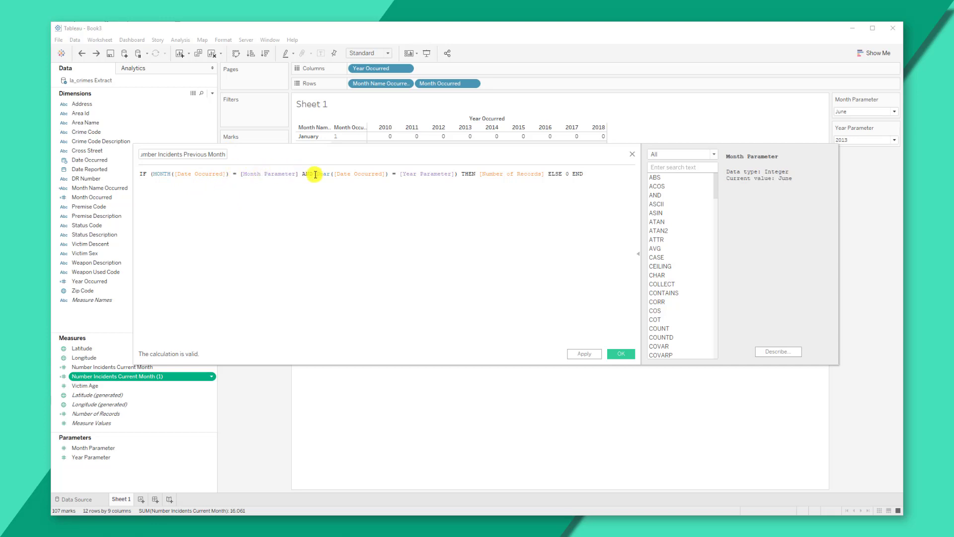
key(BackSpace)
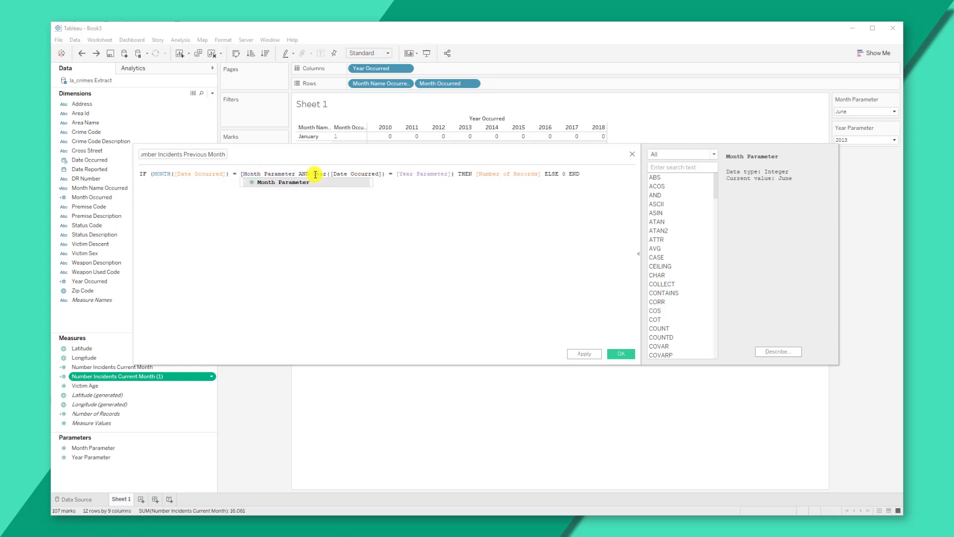
text(] -1)
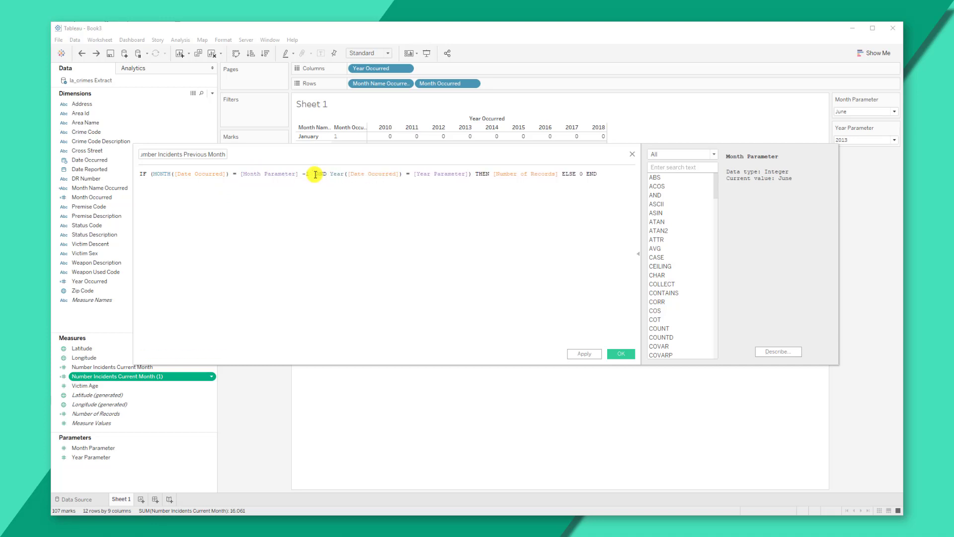
click(306, 174)
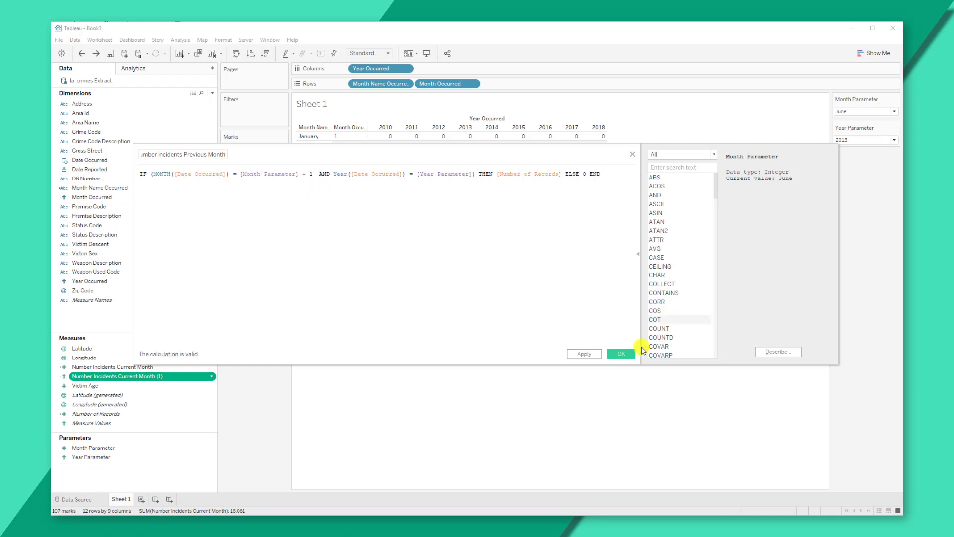
click(583, 353)
click(619, 355)
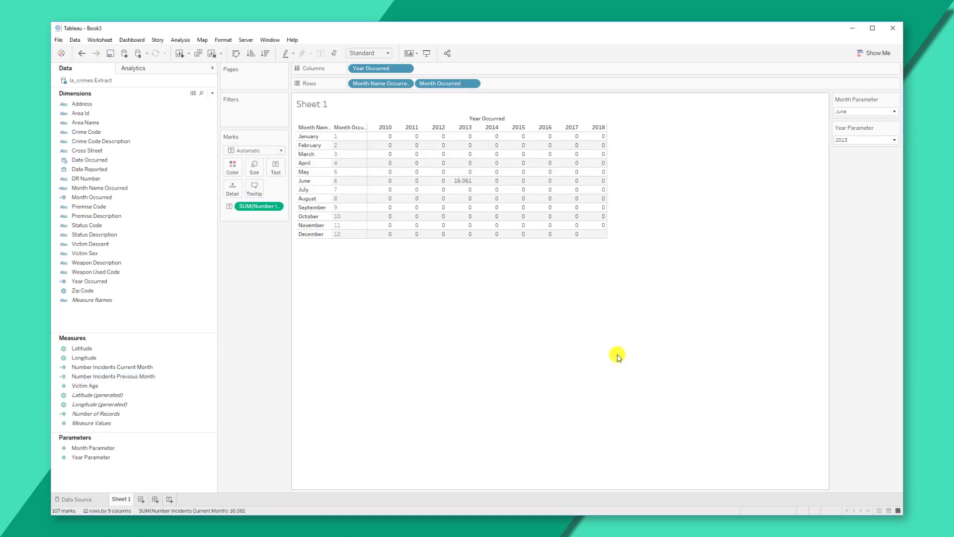
Replace the measure in the table with Number Incidents Previous Month and inspect the May 2013 cell
click(278, 208)
click(288, 362)
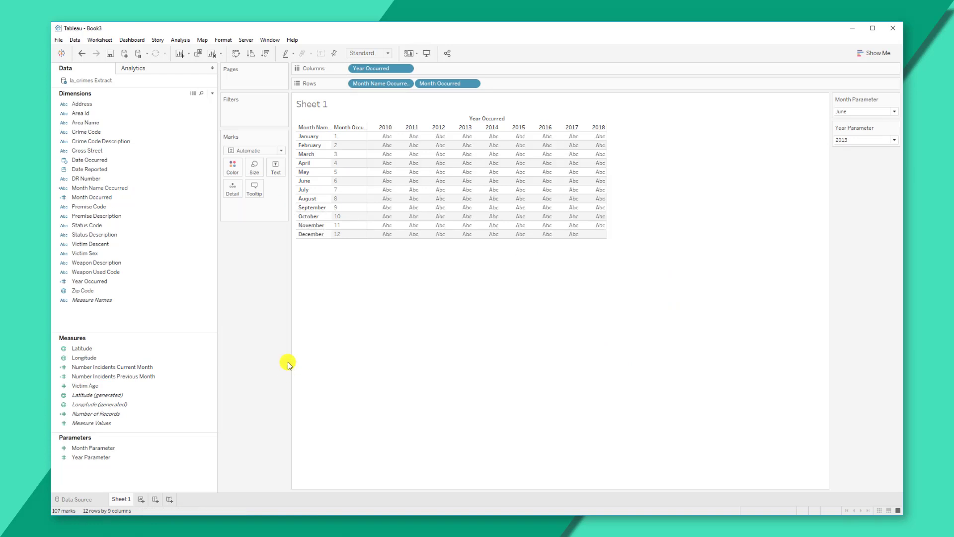
drag(141, 376, 457, 190)
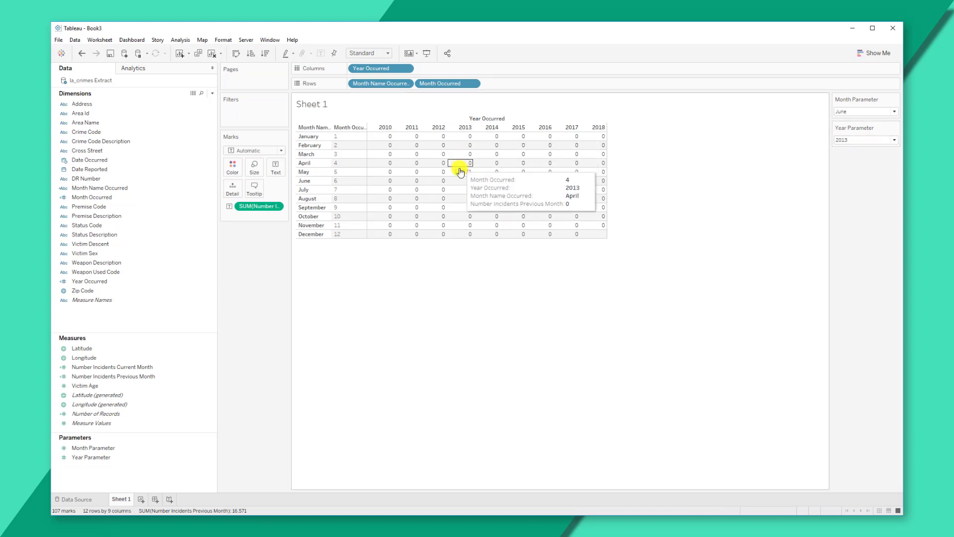
mouse_move(457, 176)
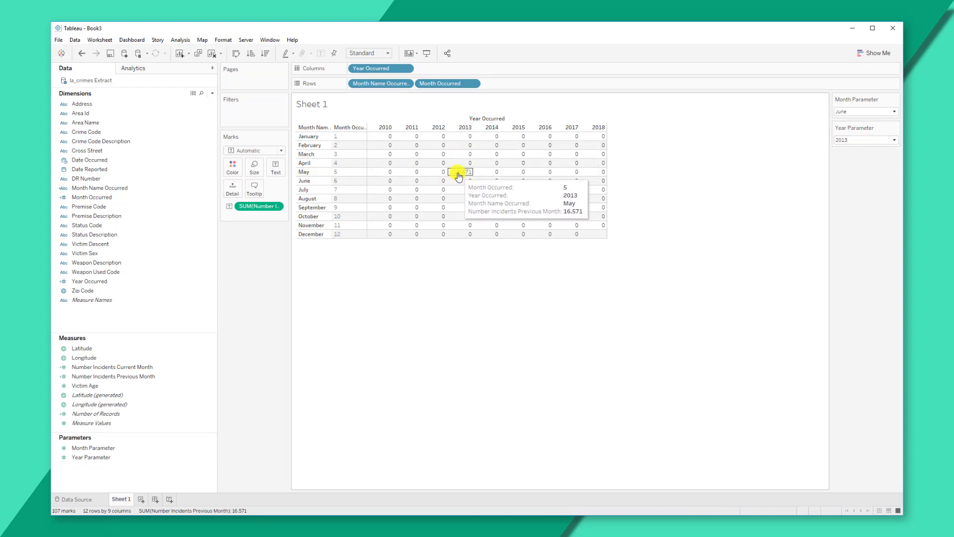
Test the previous-month measure with Month Parameter set to March, December and January in turn
click(894, 111)
click(872, 138)
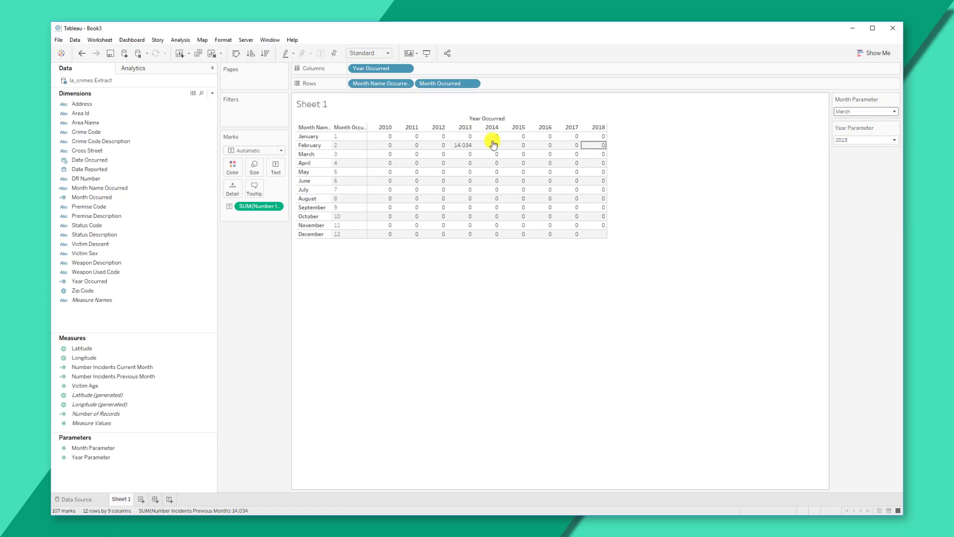
click(894, 112)
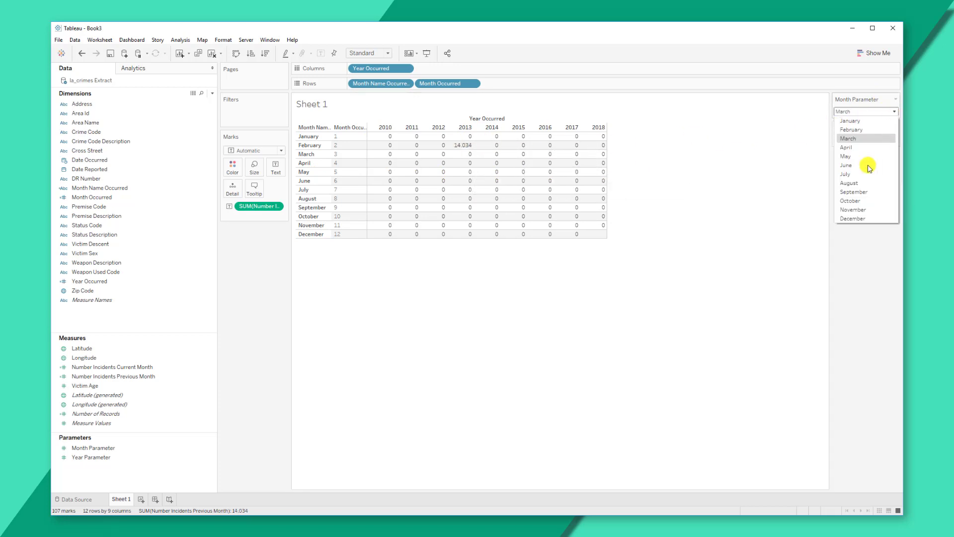
click(850, 221)
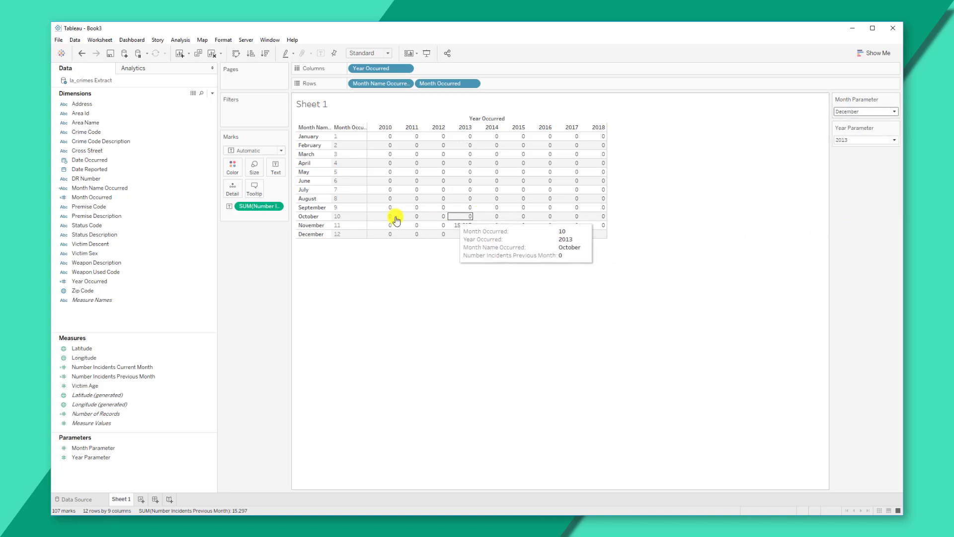
mouse_move(472, 228)
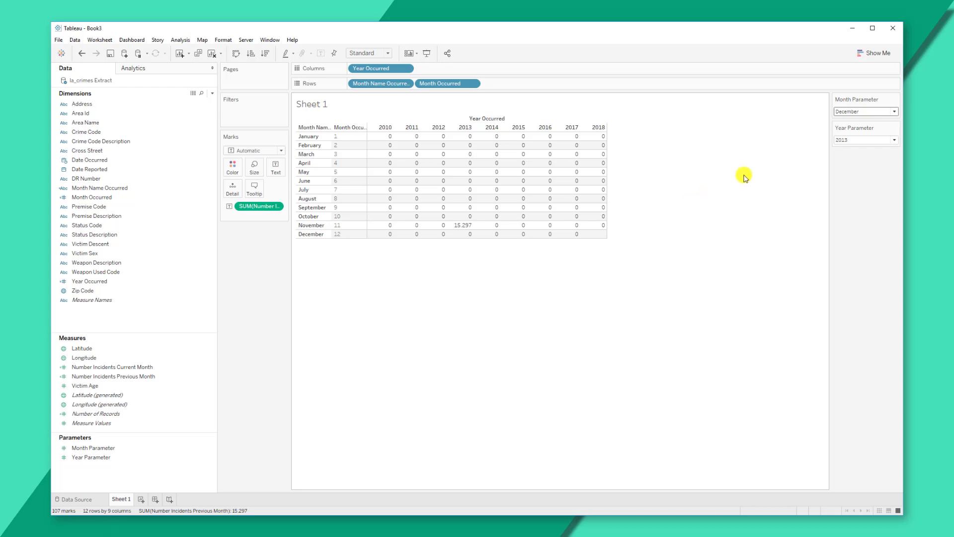
click(894, 111)
click(892, 121)
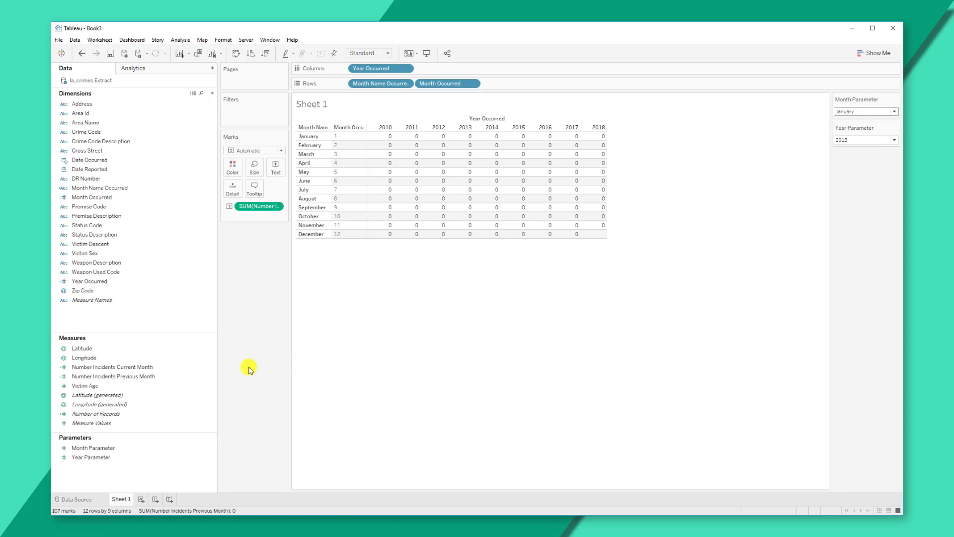
Edit Number Incidents Previous Month and add the condition IF([Month Parameter] = 1) THEN on a line above the existing formula
right_click(211, 378)
click(238, 440)
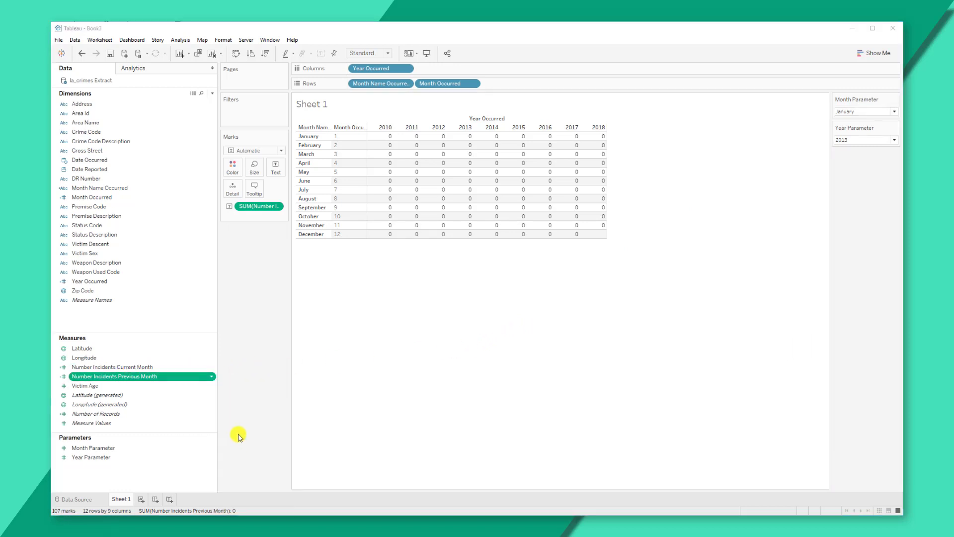
click(297, 174)
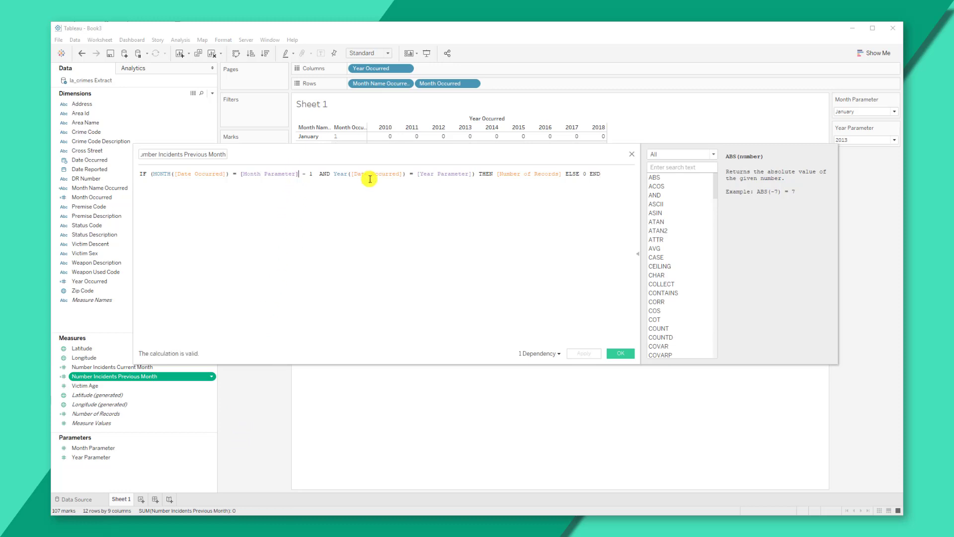
key(Return)
key(Up)
text(IF ()
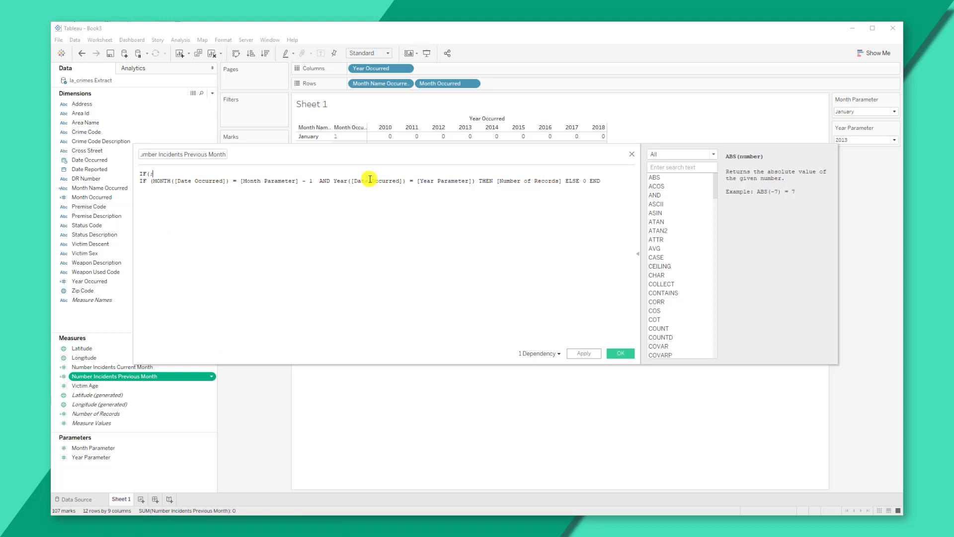
text(mont)
key(Down)
key(Down)
key(Down)
key(Return)
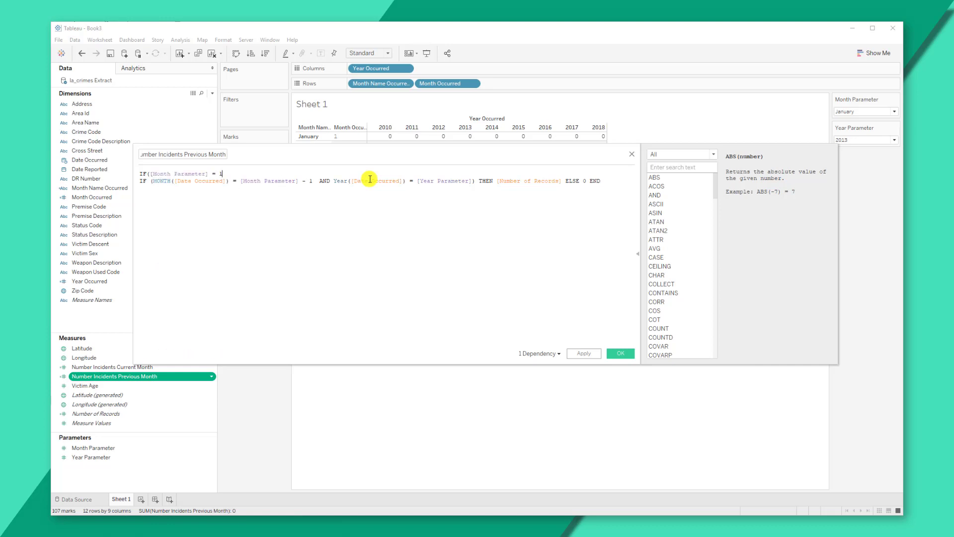
text(= 1) THEN)
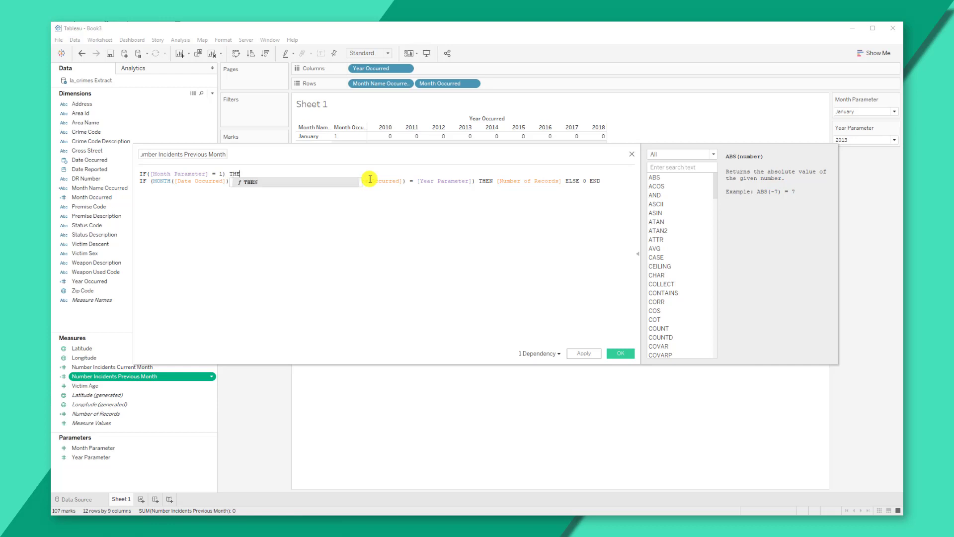
Put the existing IF statement, indented, under an ELSE branch and close the outer condition with END
key(Return)
key(Return)
text(ELSE)
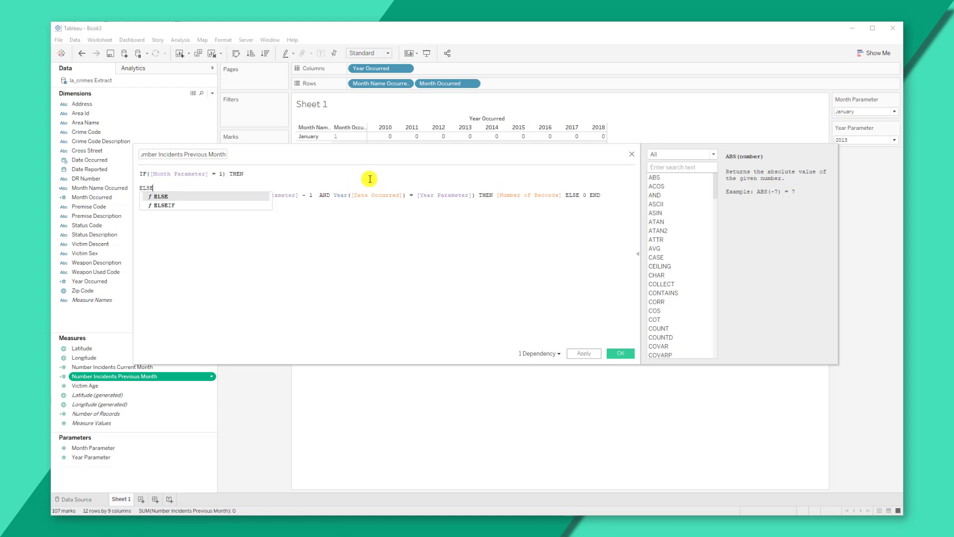
key(Escape)
key(Down)
key(Home)
key(Tab)
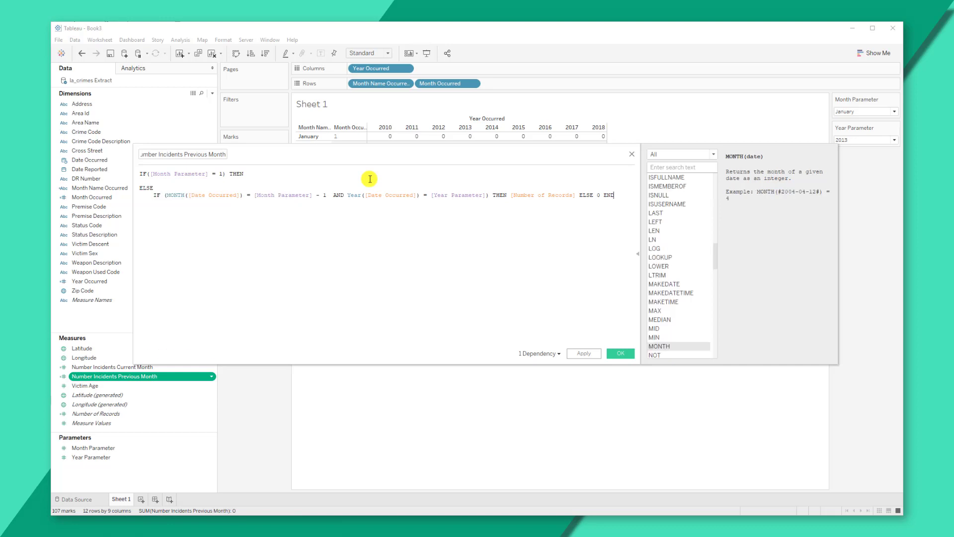
key(End)
key(Return)
text(END)
key(Escape)
Copy the IF statement from the ELSE branch into the THEN branch above it and indent it to match
key(Up)
key(Up)
key(Return)
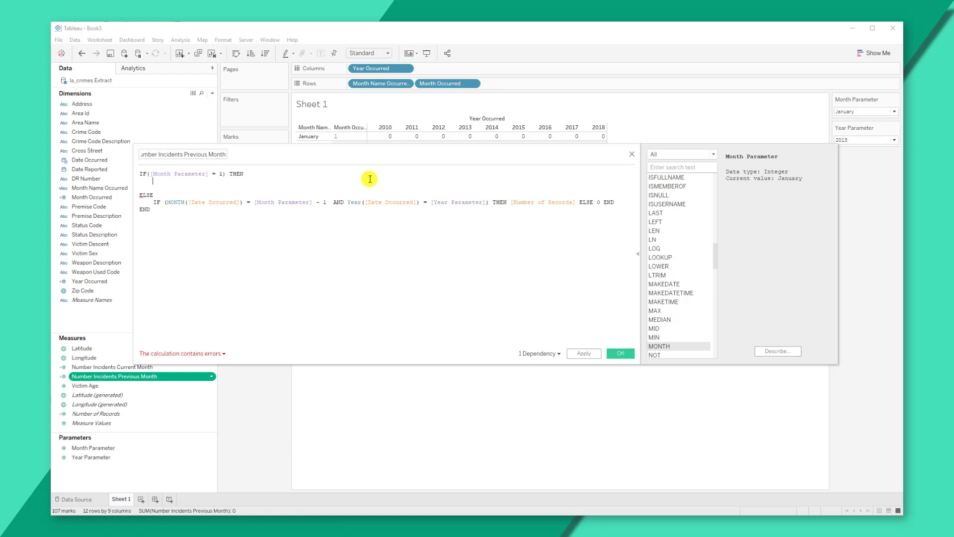
key(shift+End)
key(ctrl+c)
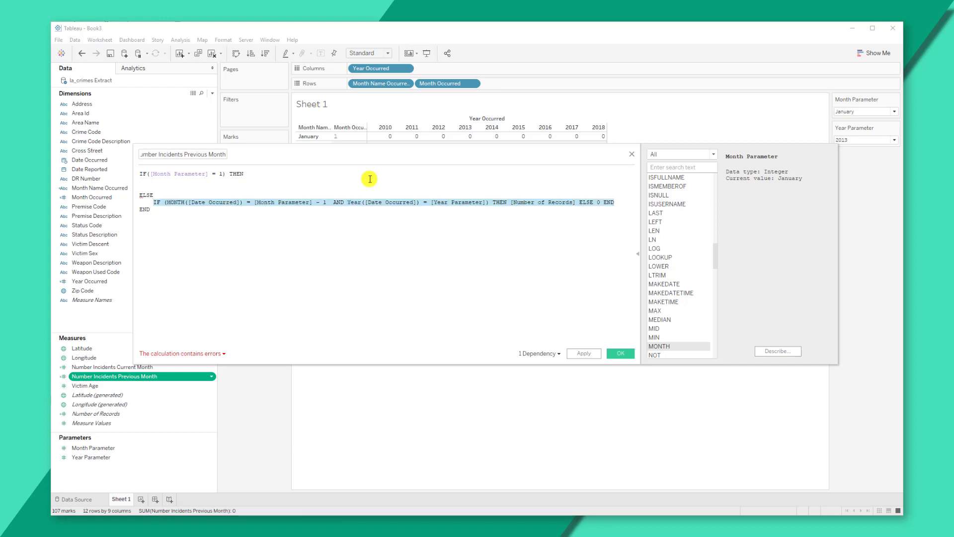
key(Up)
key(Up)
key(ctrl+v)
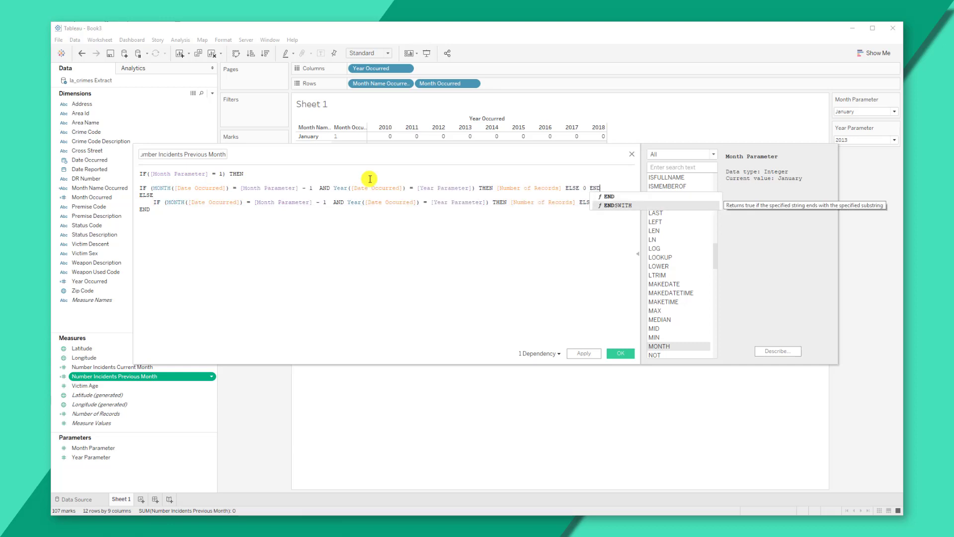
key(Home)
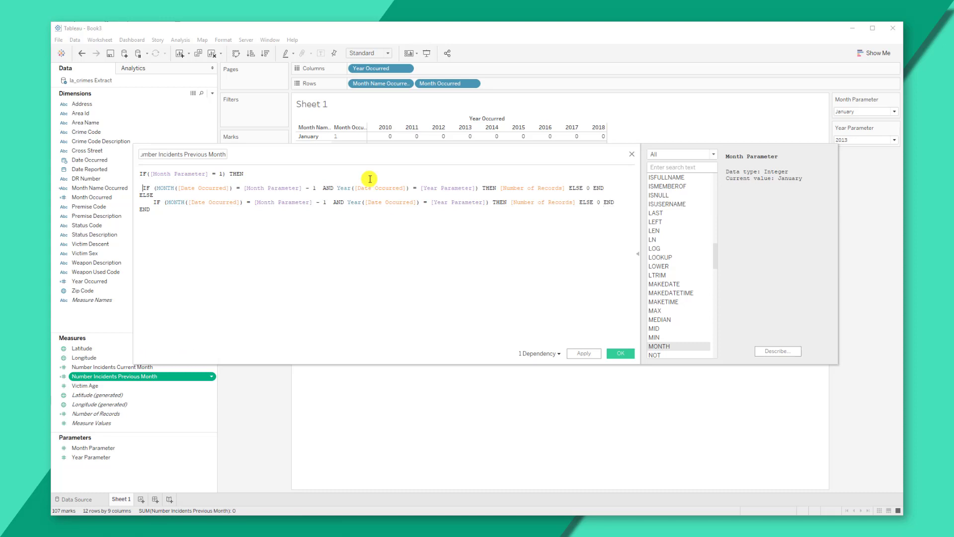
key(BackSpace)
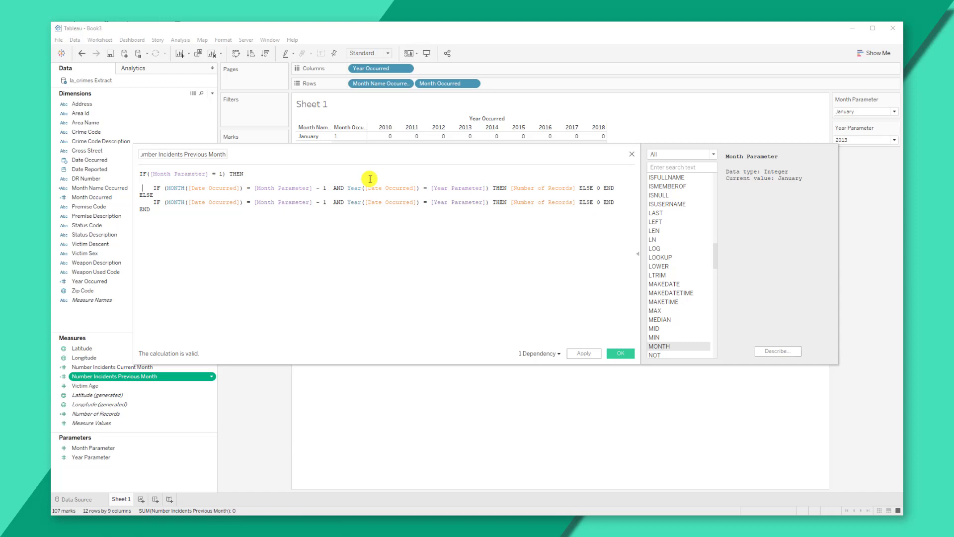
In the THEN branch, replace [Month Parameter] - 1 with 12 in the month comparison
key(ctrl+Right)
key(ctrl+Right)
key(ctrl+Right)
key(ctrl+Right)
key(ctrl+Right)
key(ctrl+Right)
key(shift+Right)
key(shift+Right)
key(shift+Right)
key(shift+Right)
key(shift+Right)
key(shift+Right)
key(shift+Right)
key(shift+Right)
key(shift+Right)
key(shift+Right)
key(shift+Right)
key(shift+Right)
key(shift+Right)
key(shift+Right)
key(shift+Right)
key(shift+Right)
key(shift+Right)
key(shift+Right)
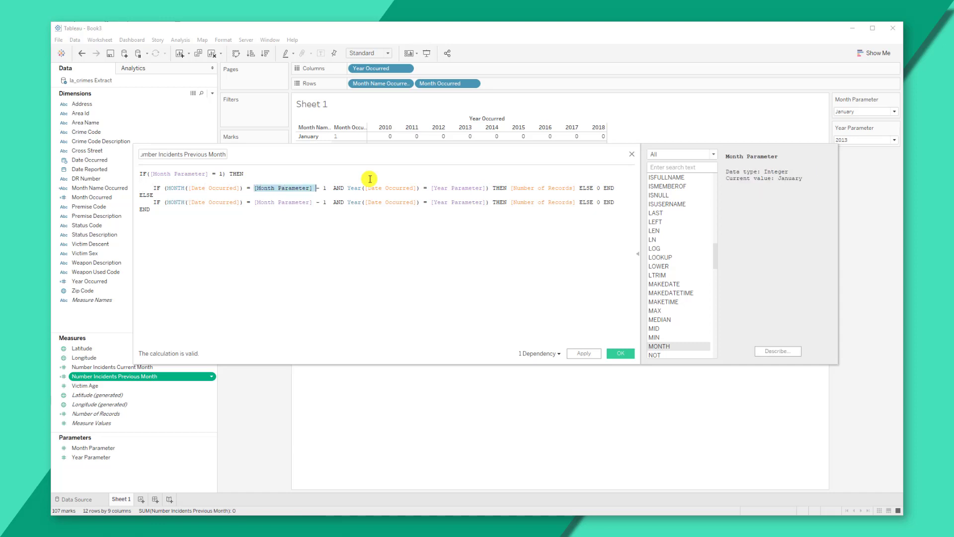
text(12)
Change the THEN branch's year comparison to [Year Parameter] - 1 and save the calculation
key(ctrl+Right)
key(ctrl+Right)
key(ctrl+Right)
key(ctrl+Right)
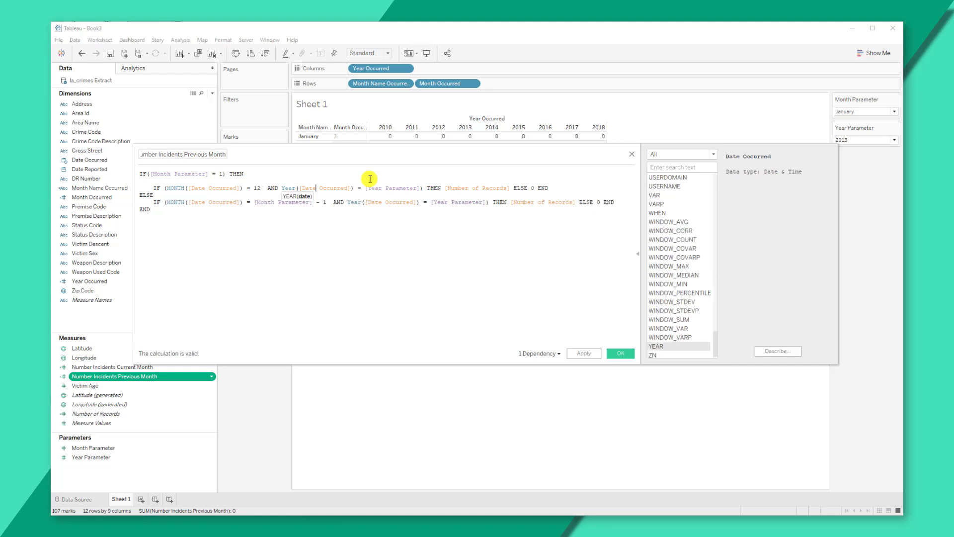
key(ctrl+Right)
key(ctrl+Right)
text(- 1)
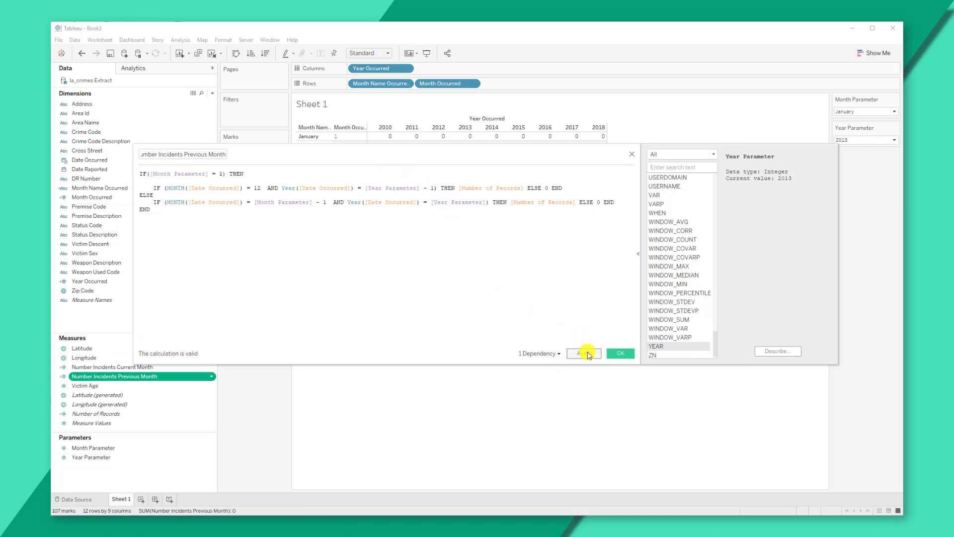
click(621, 353)
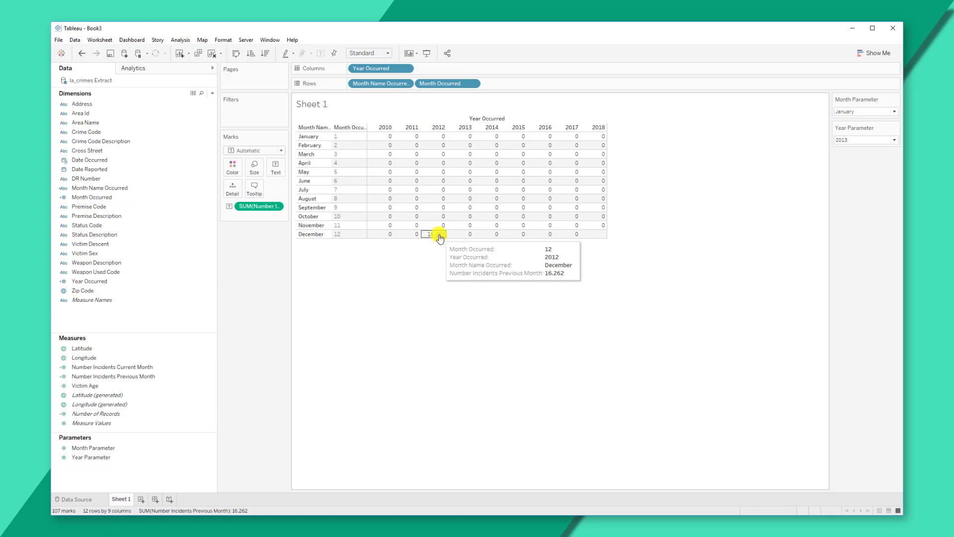
Check the revised previous-month measure with Month Parameter set to May and August
click(893, 112)
click(873, 156)
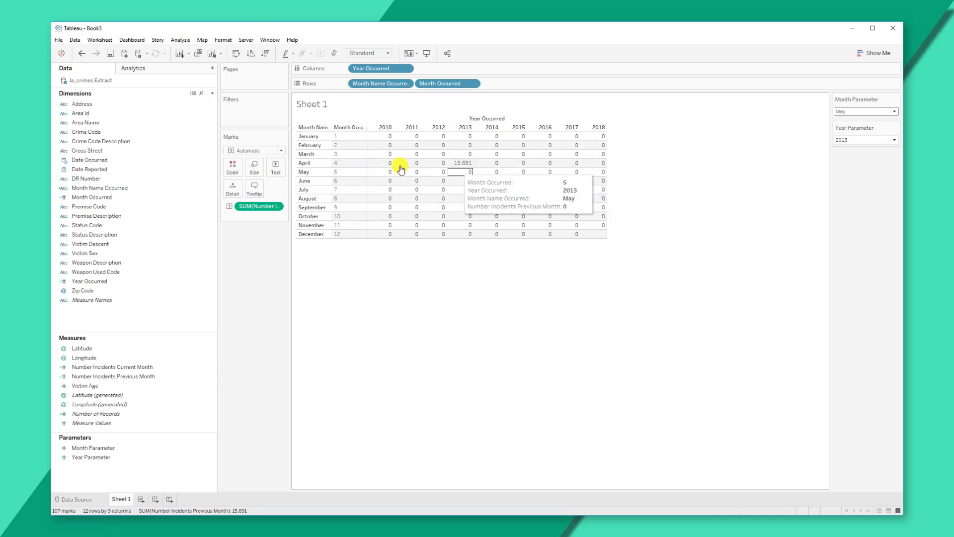
click(894, 111)
click(865, 184)
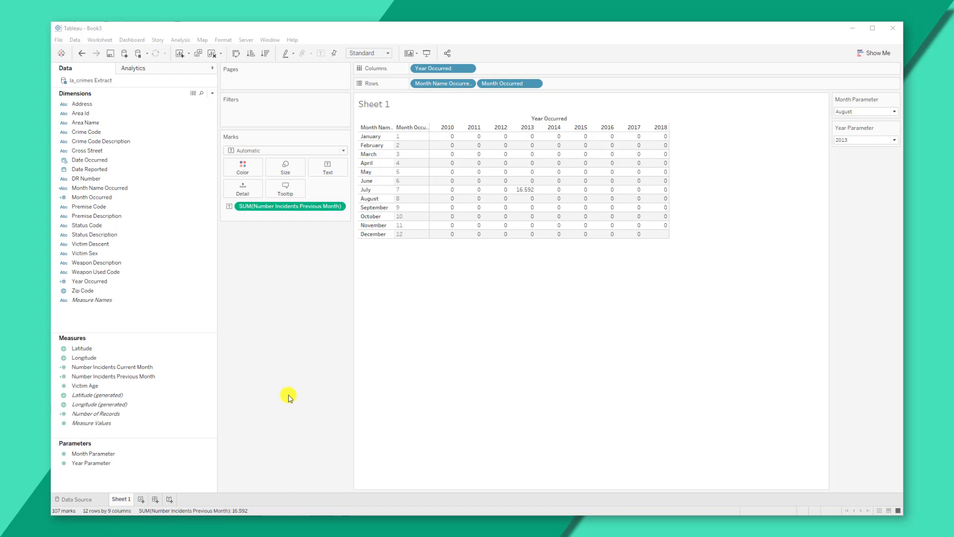
Create a new calculated field named "Number Incidents Difference in %"
right_click(188, 435)
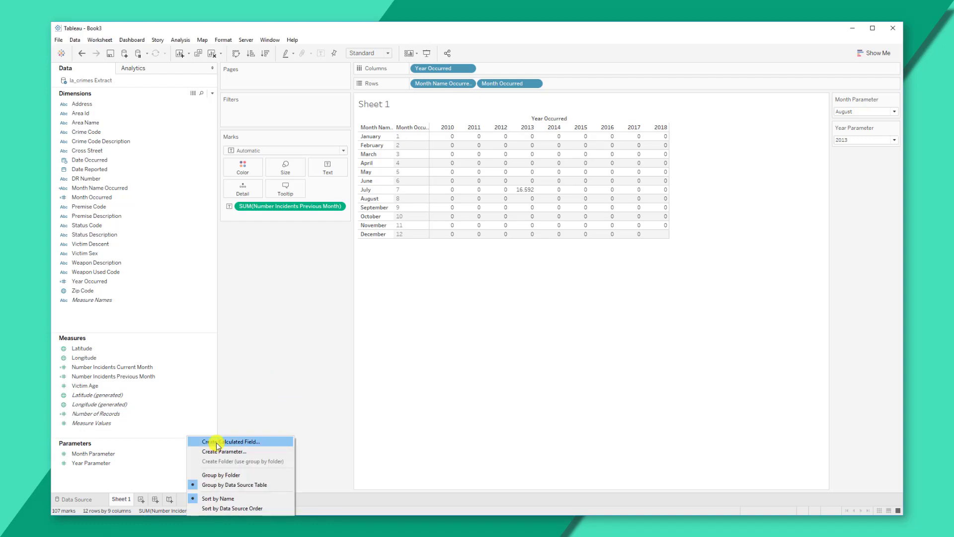
click(217, 443)
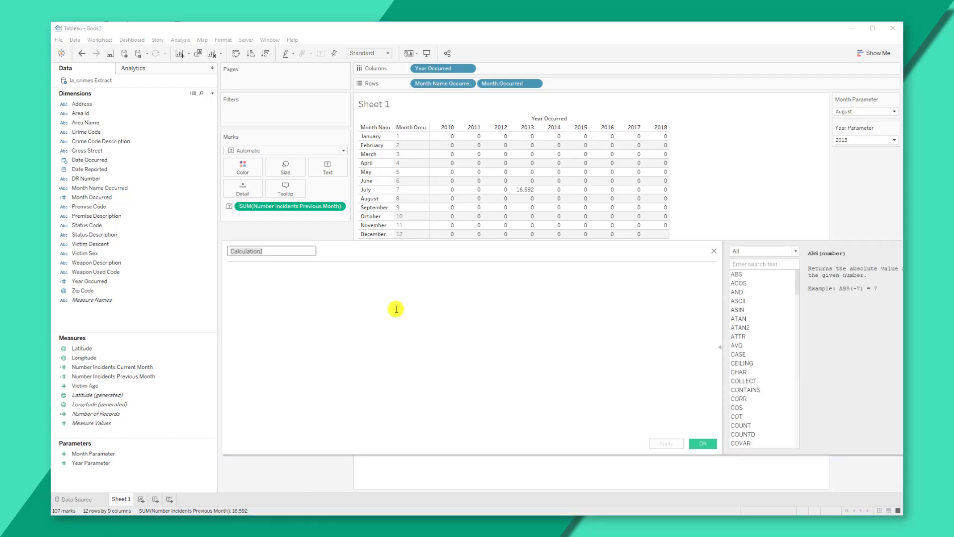
text(Number In)
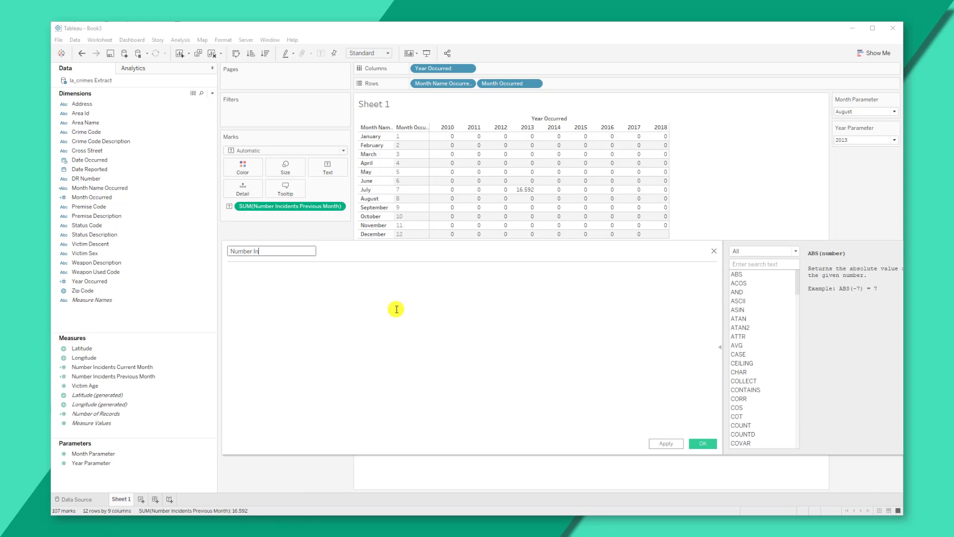
text(cidents Difference in %)
key(Tab)
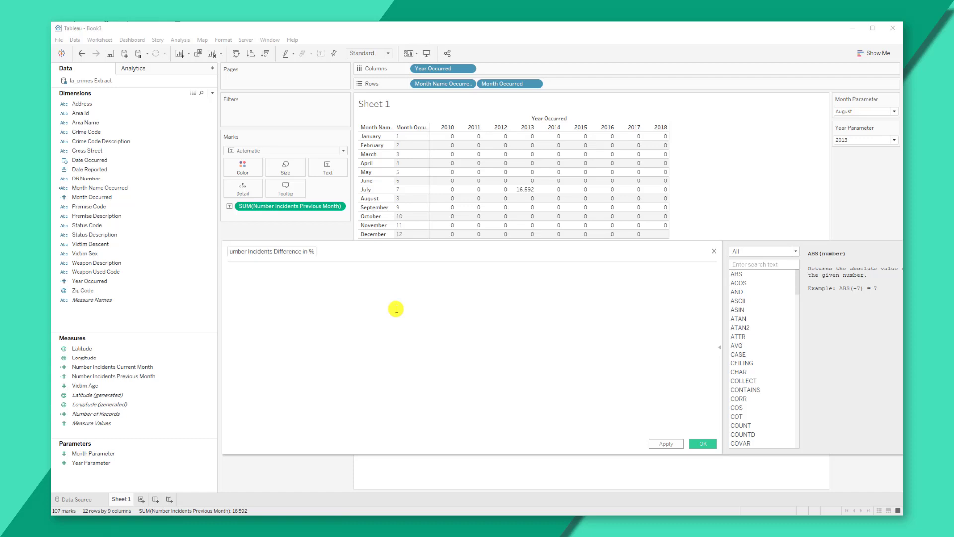
Enter the formula [Number Incidents Current Month] / [Number Incidents Previous Month] - 1
text(Num)
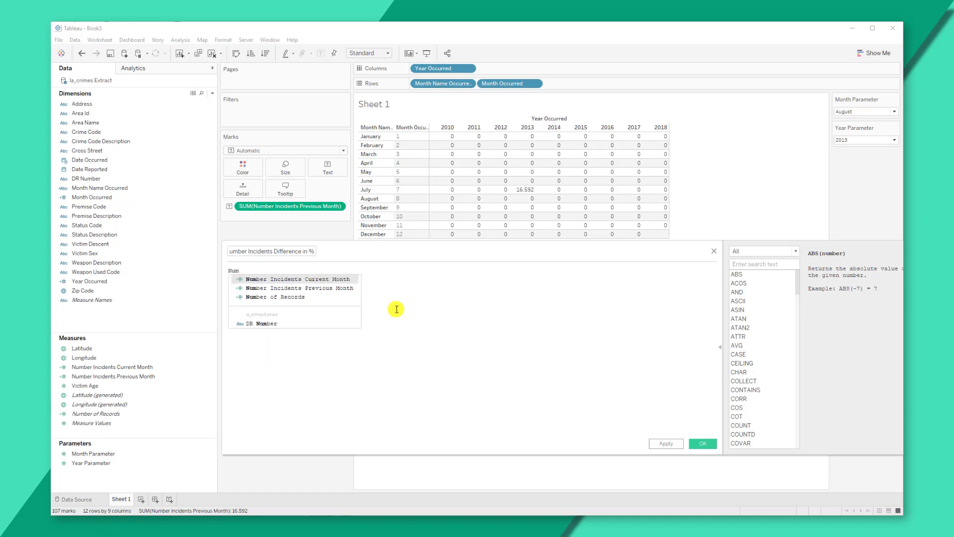
key(Return)
text(/ Num)
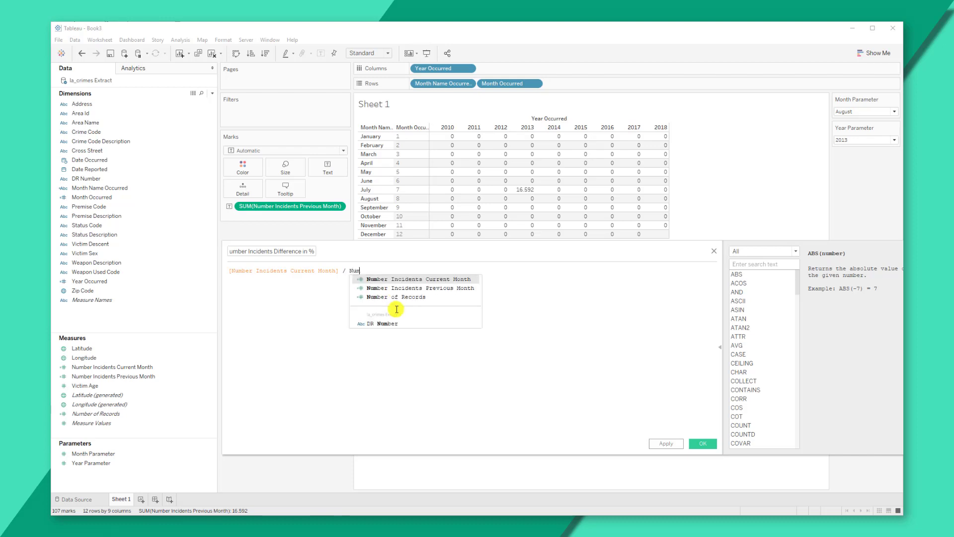
key(Down)
key(Return)
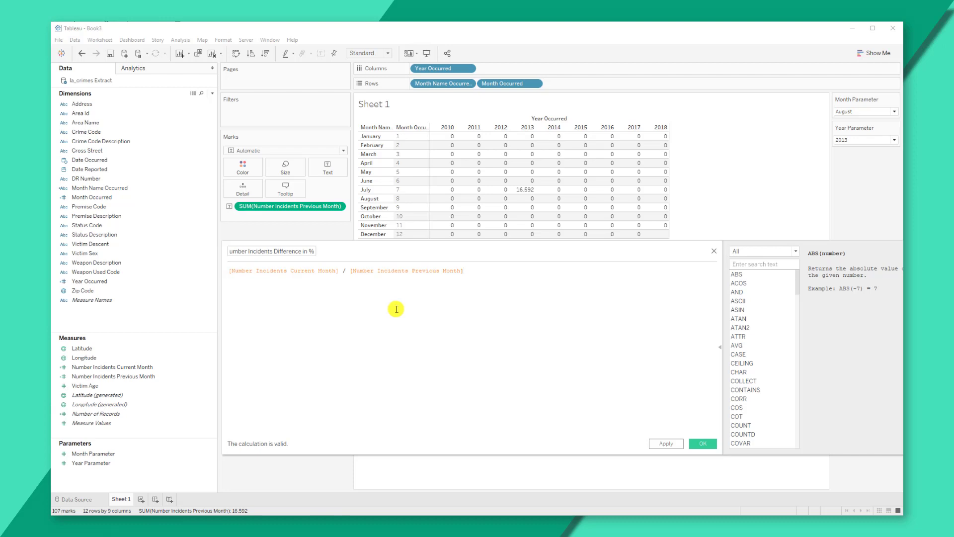
text(- 1)
Wrap both the current-month and previous-month fields in SUM() and save the calculation
key(Home)
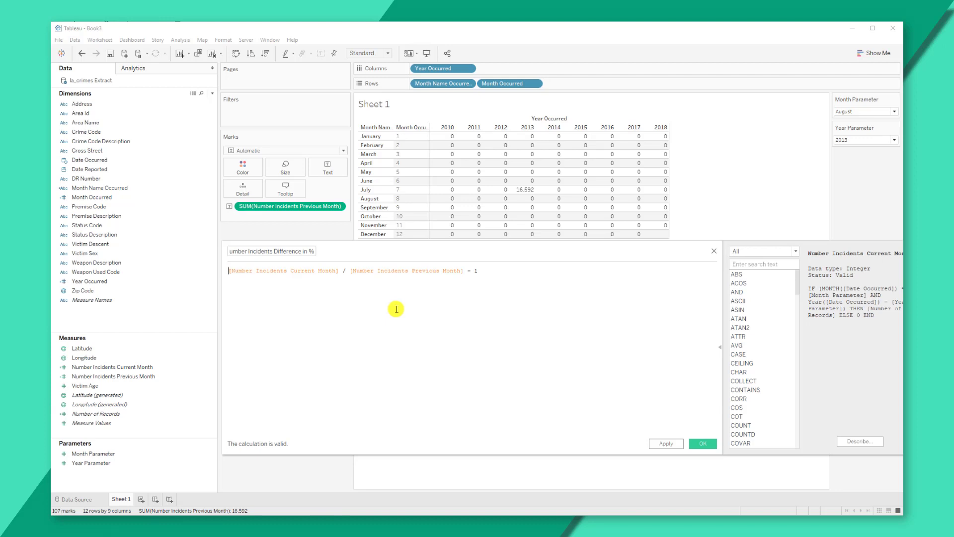
text(SUM()
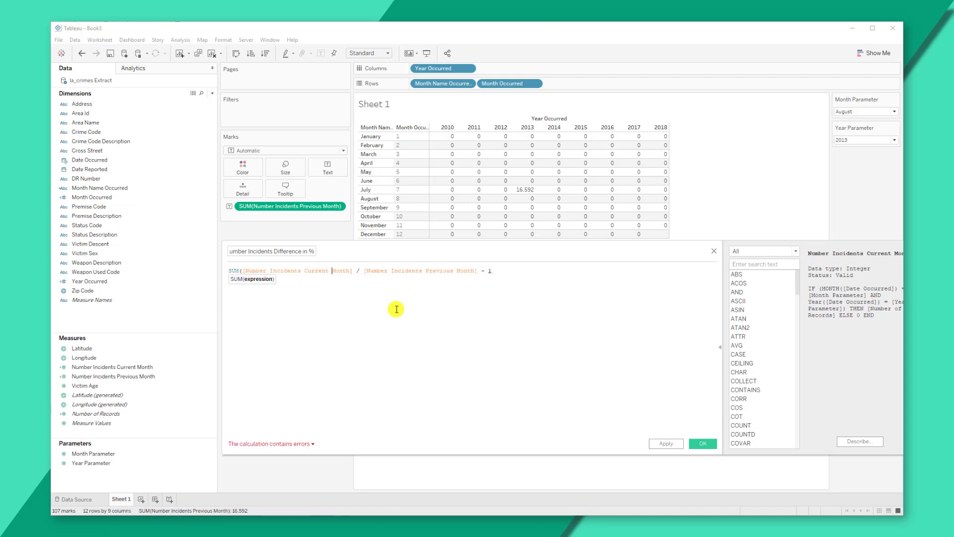
text())
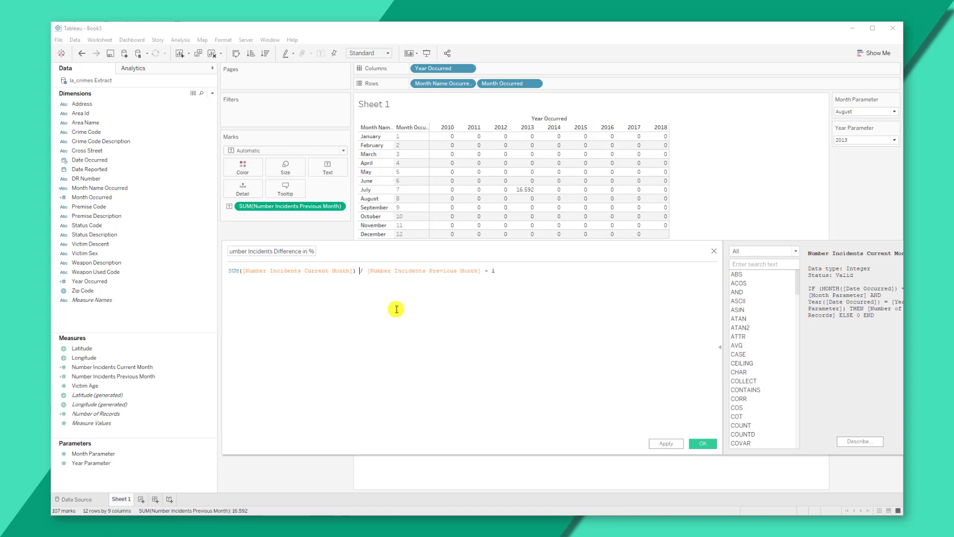
key(Right)
key(Right)
text(SUM()
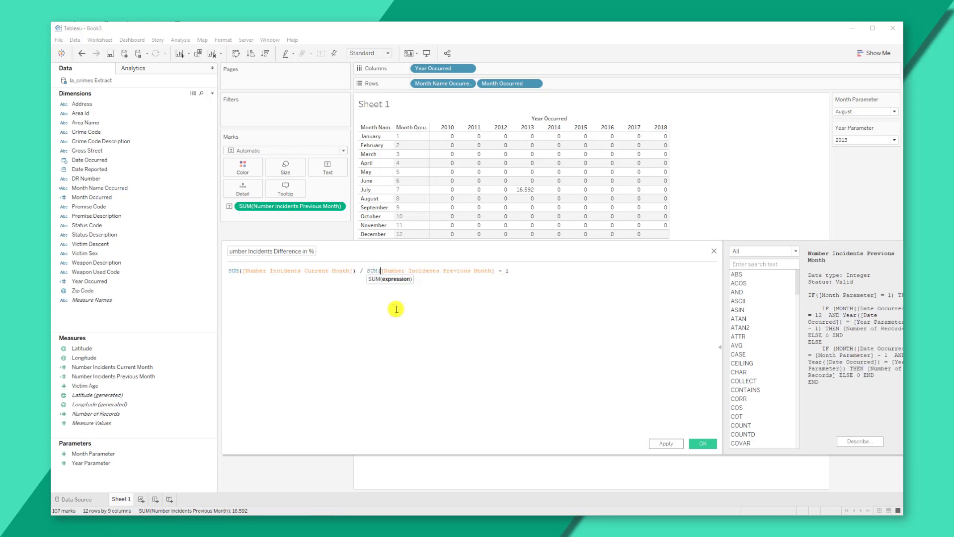
key(Right)
key(Right)
key(Right)
key(Right)
key(Right)
key(Right)
key(Right)
text())
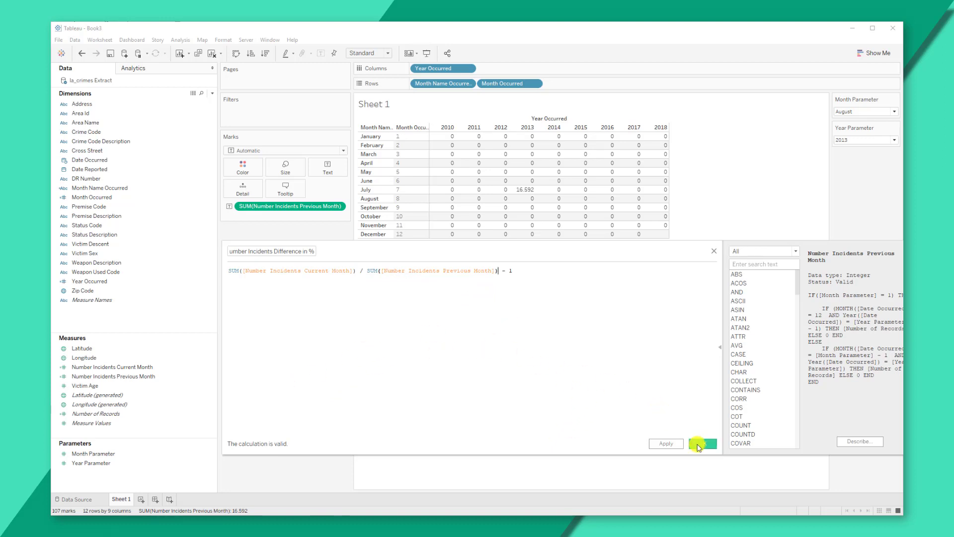
click(667, 443)
click(702, 443)
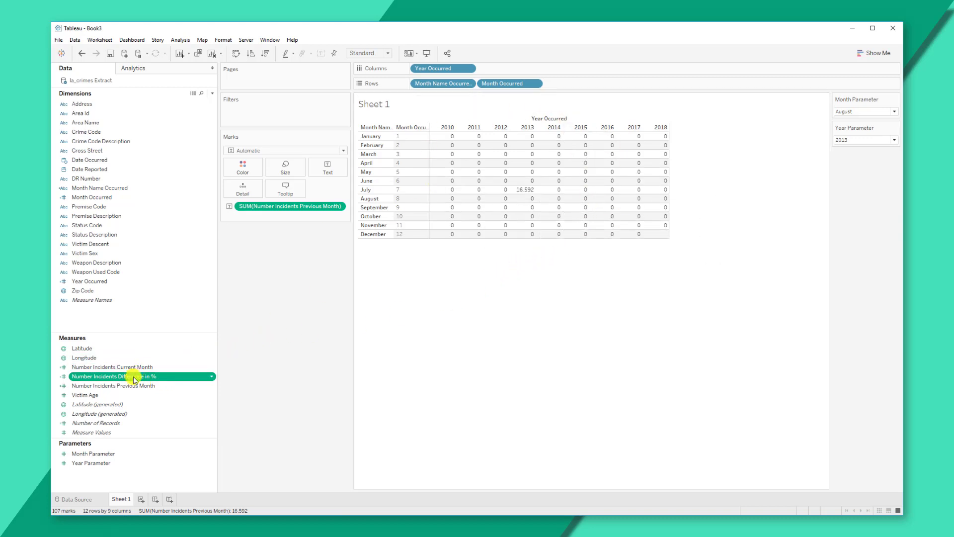
Add Number Incidents Difference in % and Number Incidents Current Month to the table as text labels
drag(134, 380, 328, 172)
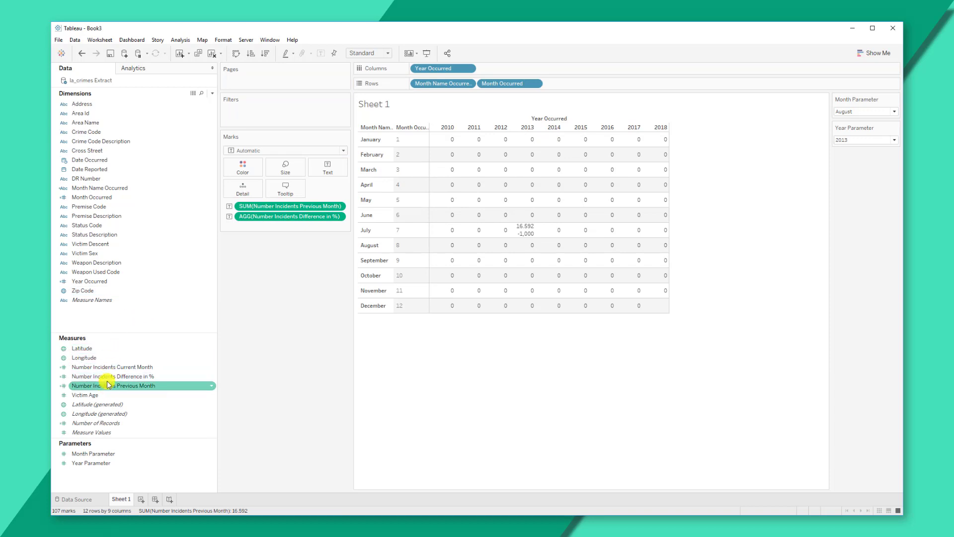
drag(110, 370, 331, 171)
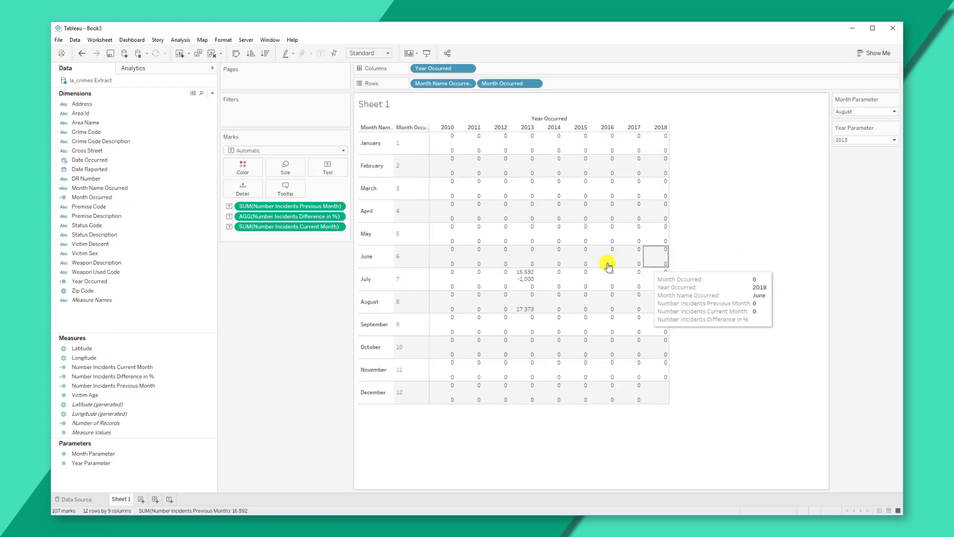
Set the default number format of Number Incidents Difference in % to Percentage with 2 decimal places
right_click(212, 379)
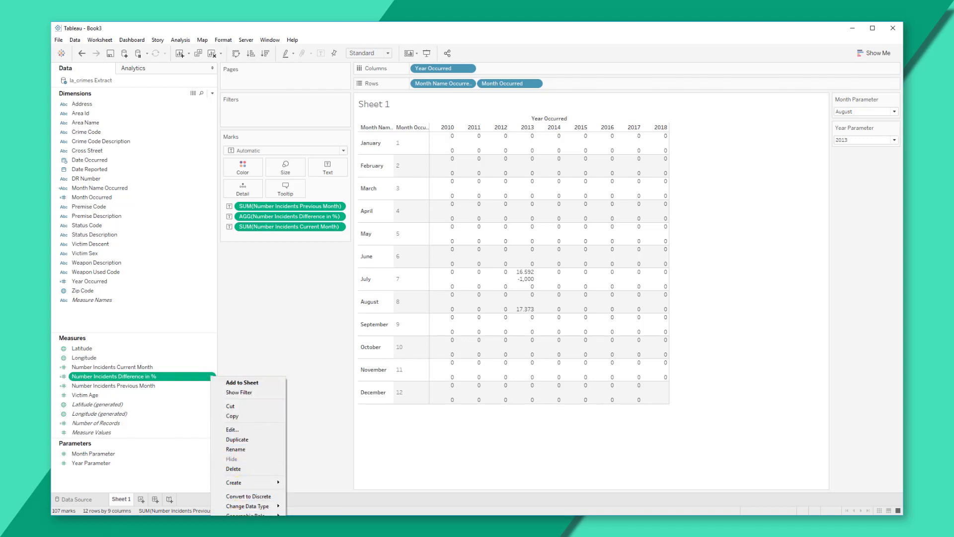
click(328, 527)
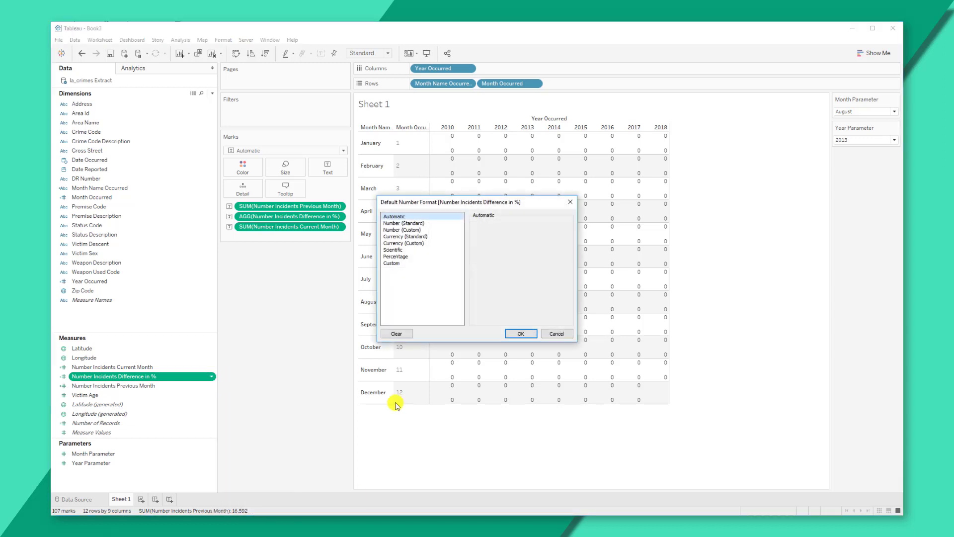
click(405, 258)
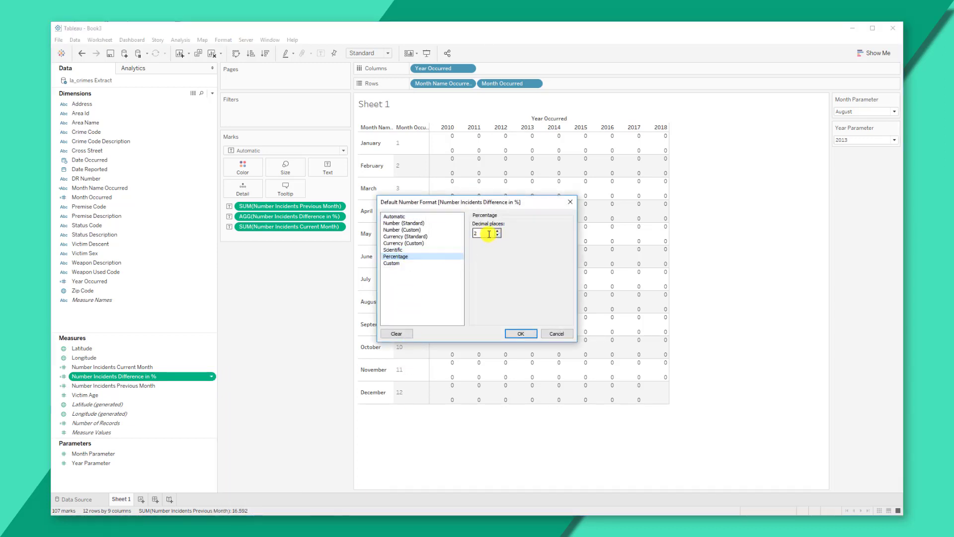
click(527, 337)
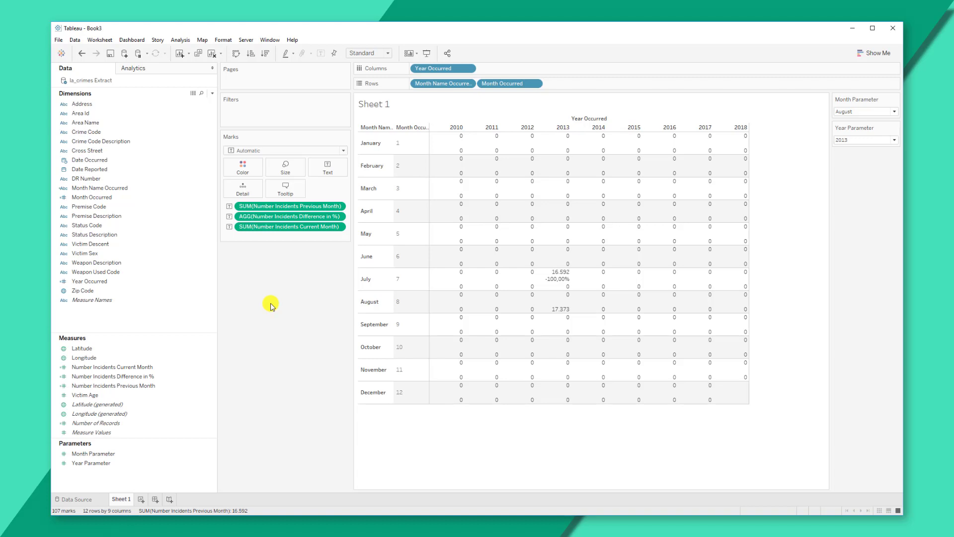
Clear the sheet, then list Measure Names on Rows with Measure Values as text
mouse_move(555, 276)
key(alt+shift+BackSpace)
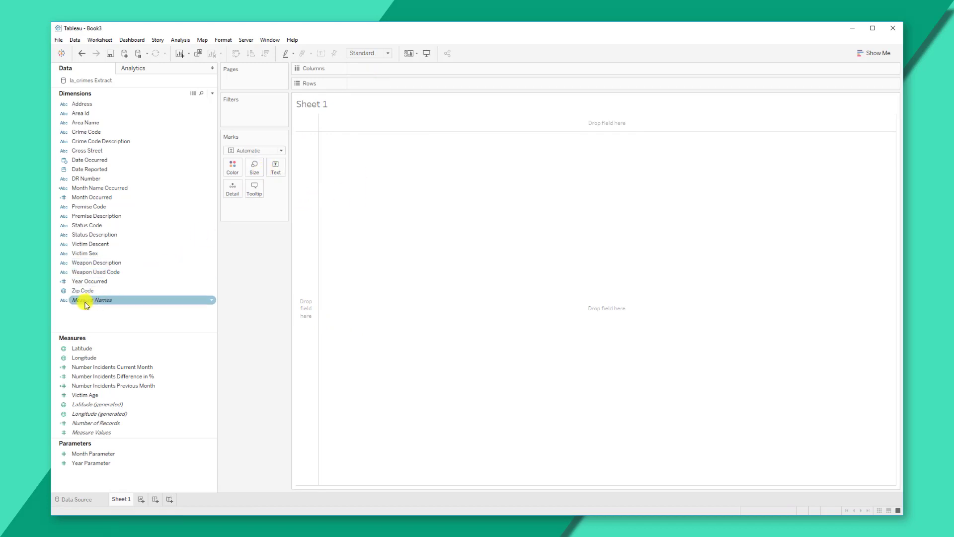
mouse_move(85, 302)
drag(85, 304, 366, 89)
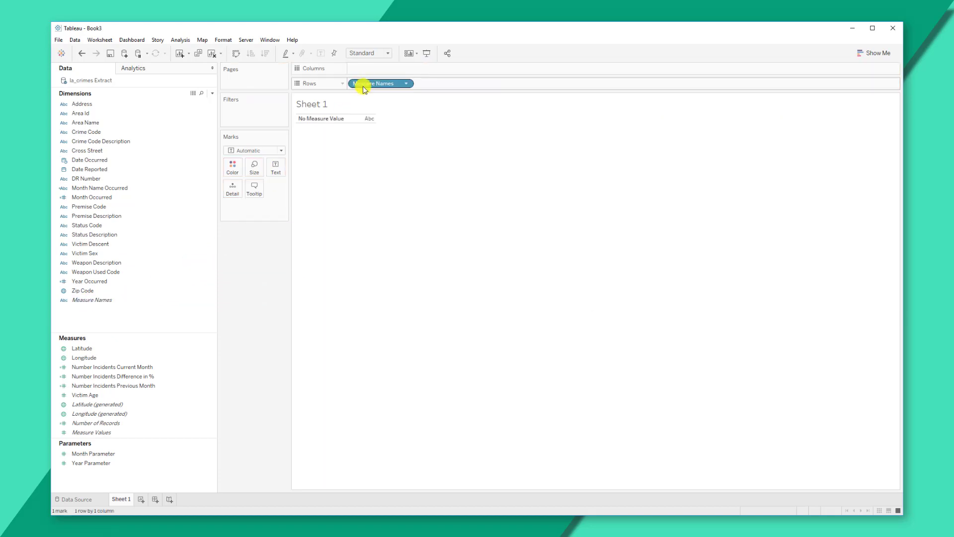
drag(94, 432, 275, 169)
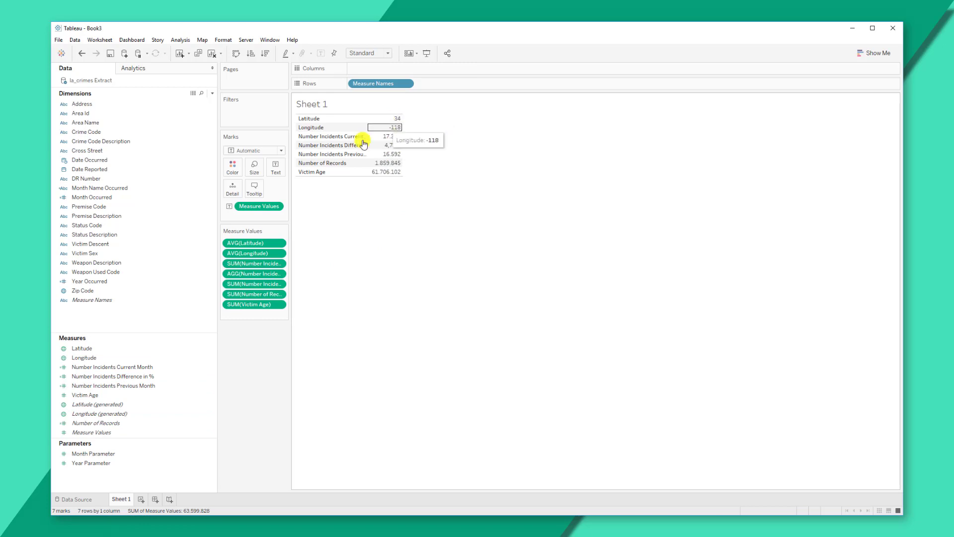
Add Measure Names as a filter and display its filter control on the sheet
click(92, 301)
drag(92, 302, 247, 111)
click(282, 114)
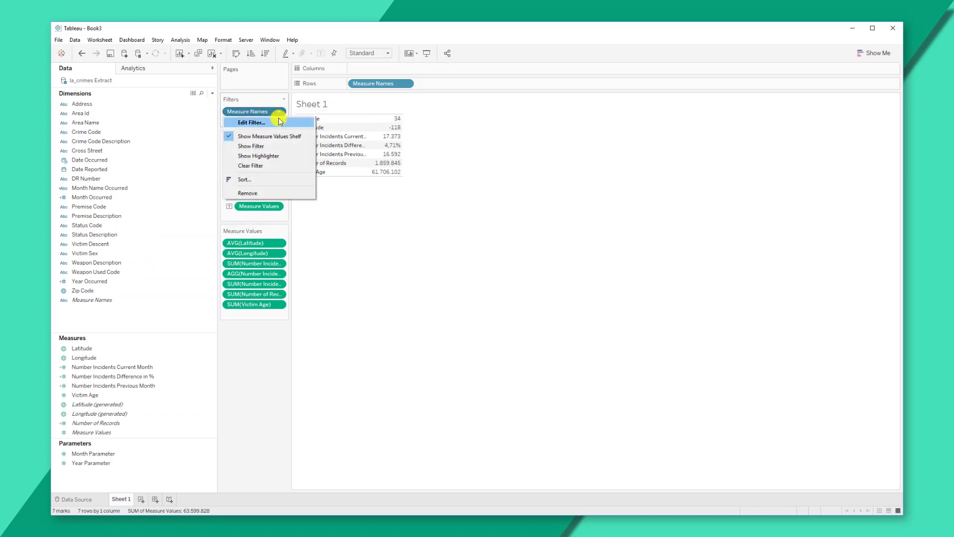
click(272, 140)
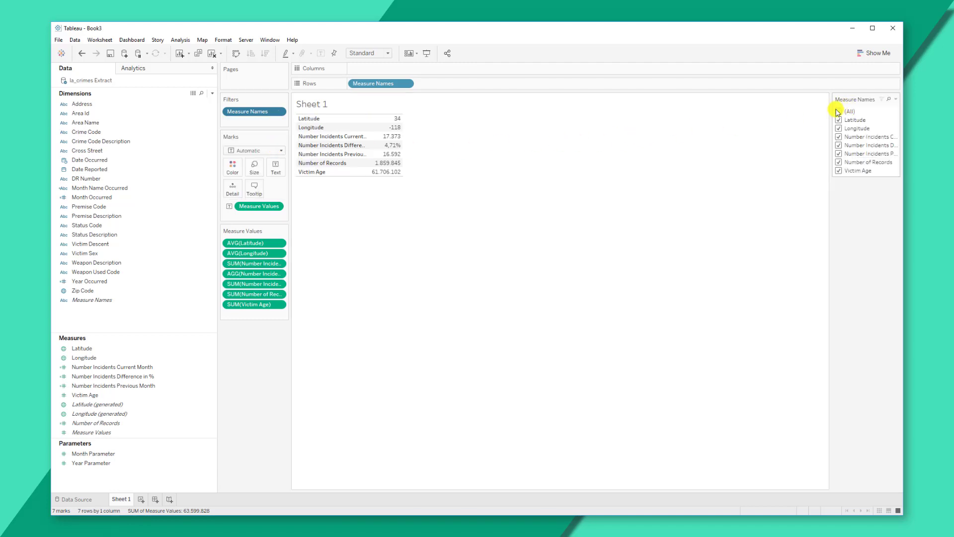
Limit the Measure Names filter to Number Incidents Current Month, Number Incidents Difference in % and Number Incidents Previous Month
click(839, 112)
click(839, 138)
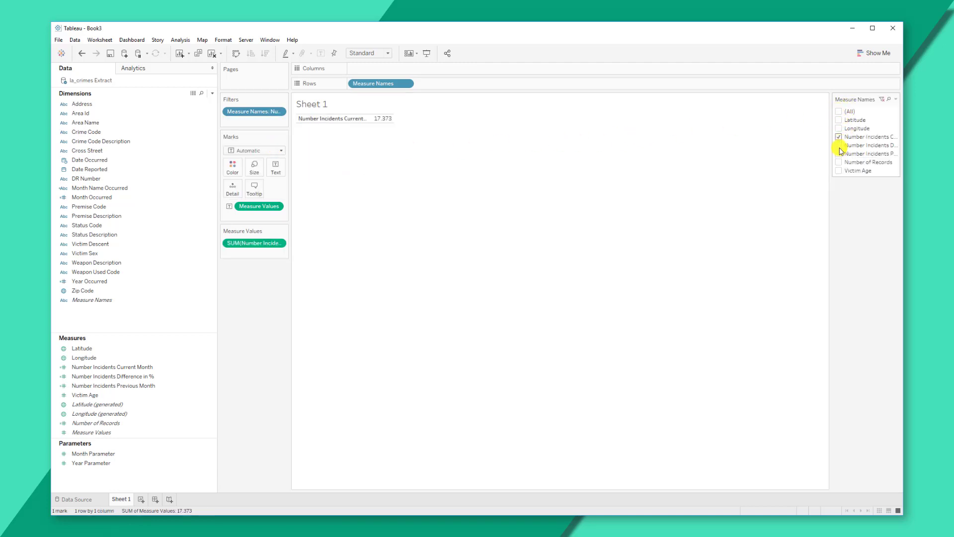
click(839, 145)
click(838, 154)
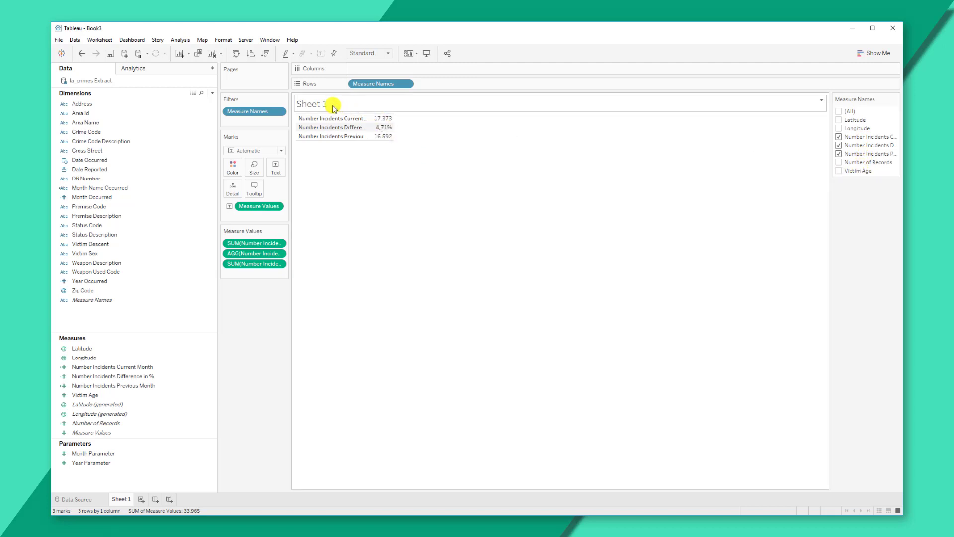
mouse_move(388, 130)
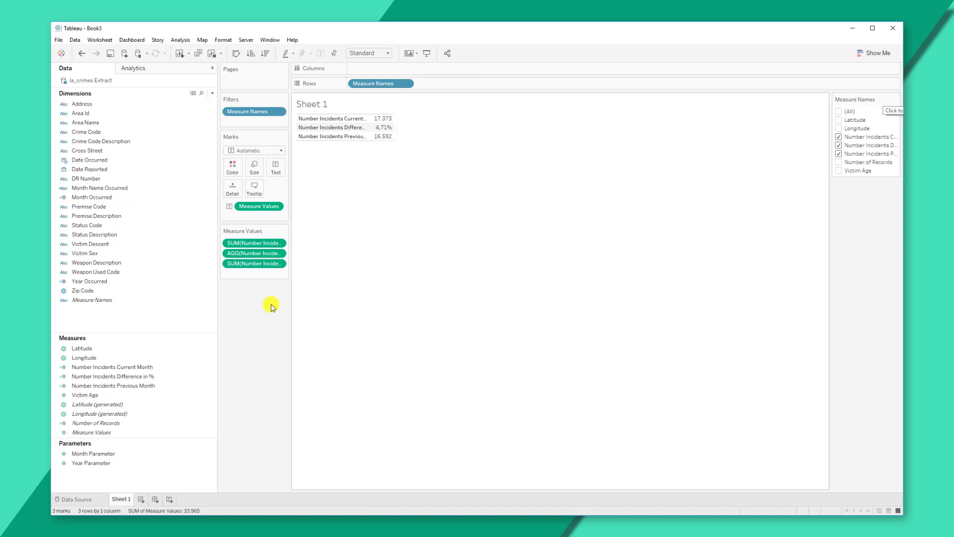
Show the parameter controls for Month Parameter and Year Parameter on the sheet
click(190, 453)
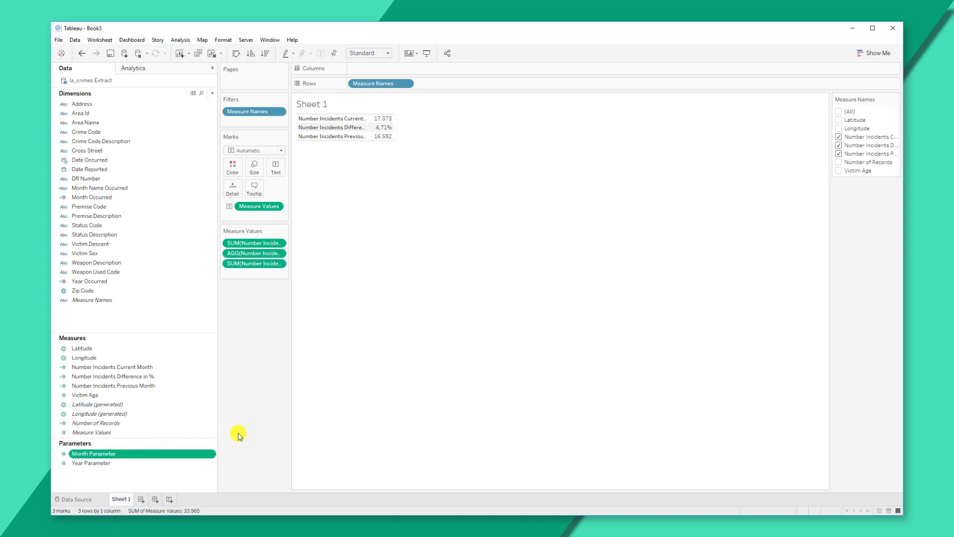
click(212, 453)
click(239, 471)
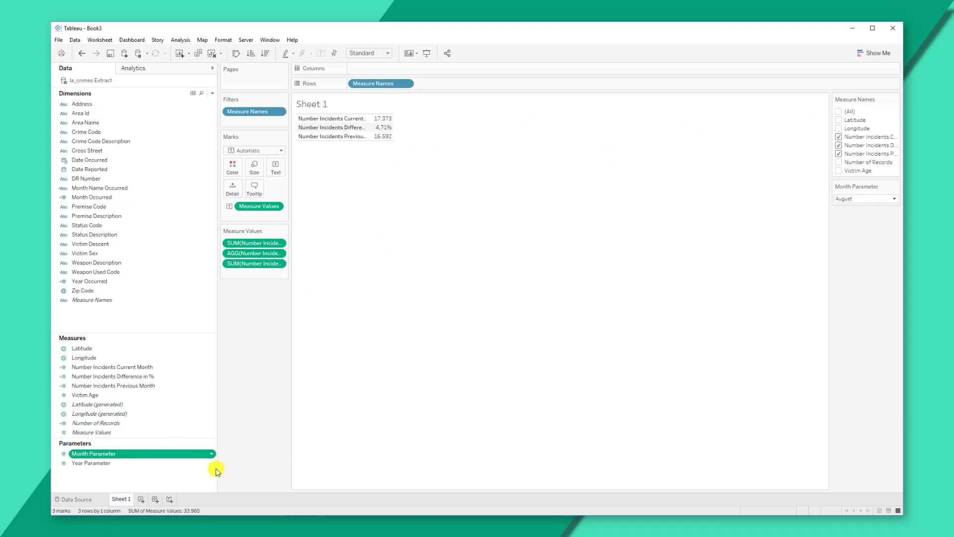
click(212, 463)
click(250, 478)
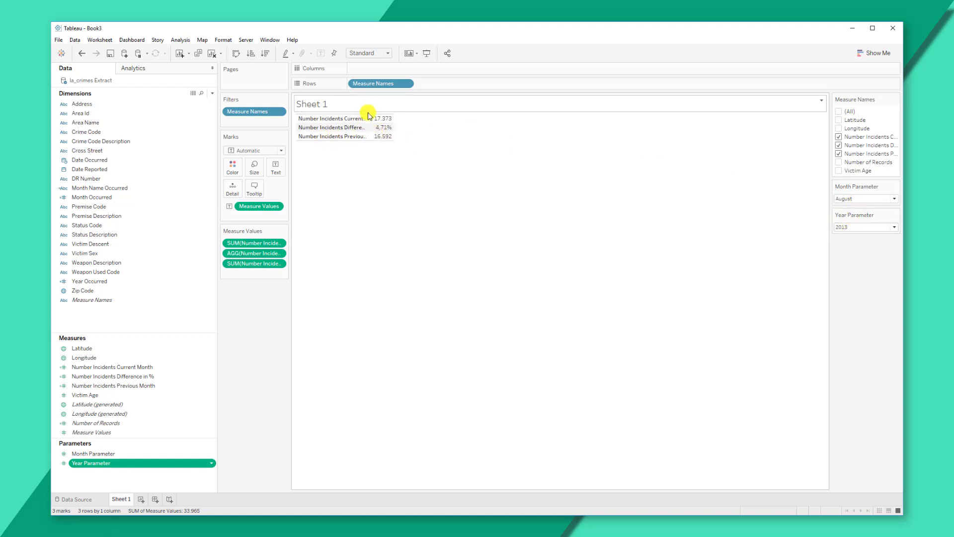
Check the percentage difference against the current-month and previous-month incident counts in the table
mouse_move(382, 142)
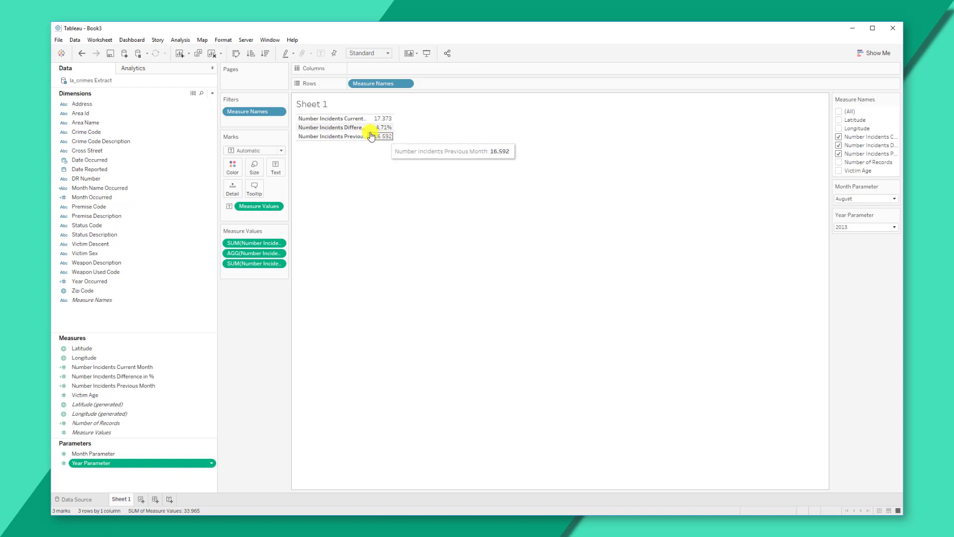
mouse_move(379, 121)
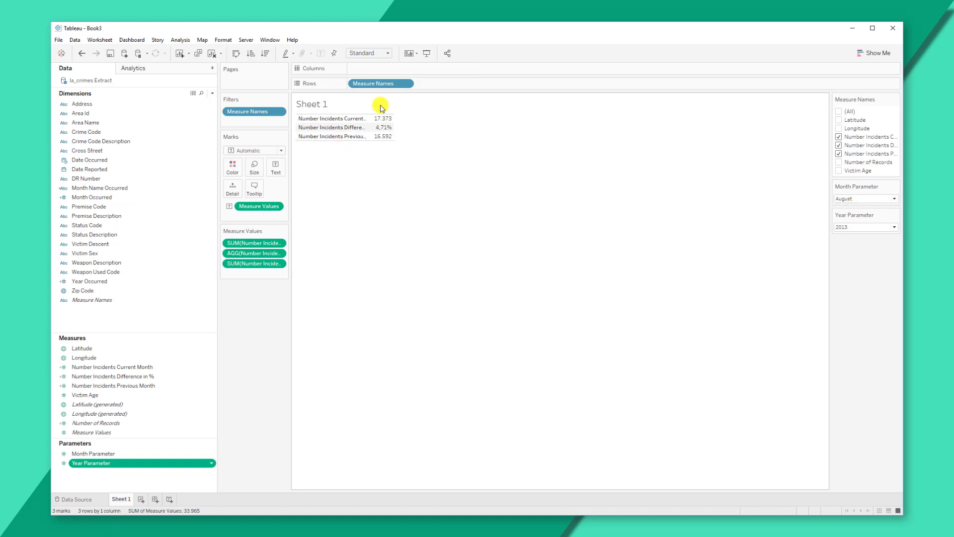
click(381, 128)
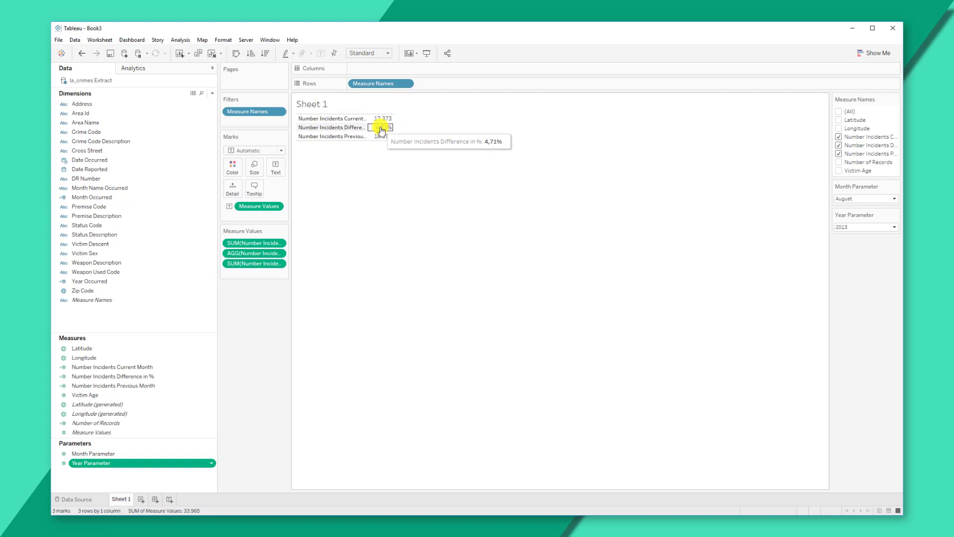
click(471, 165)
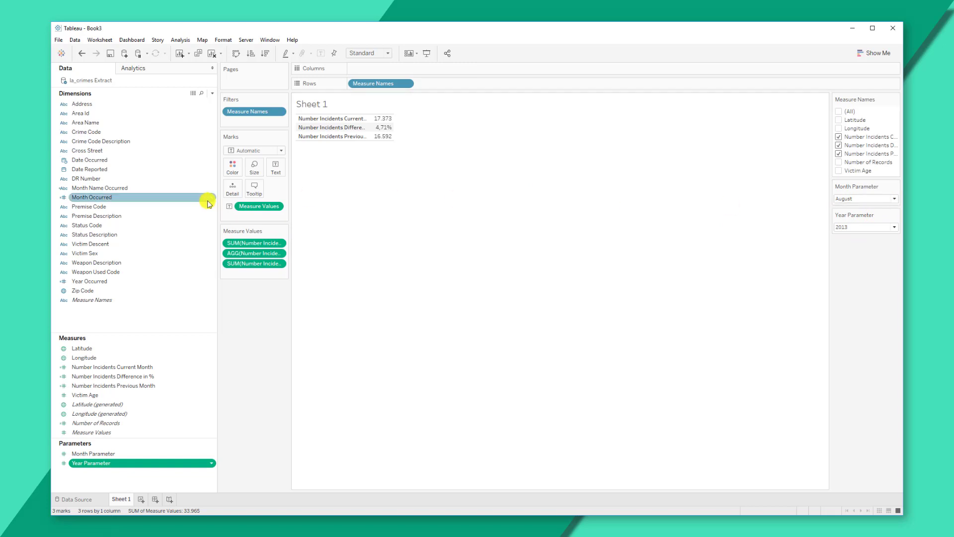
Add a filter on the month of Date Occurred with no months selected and display its filter control on the sheet
drag(85, 163, 241, 119)
click(427, 228)
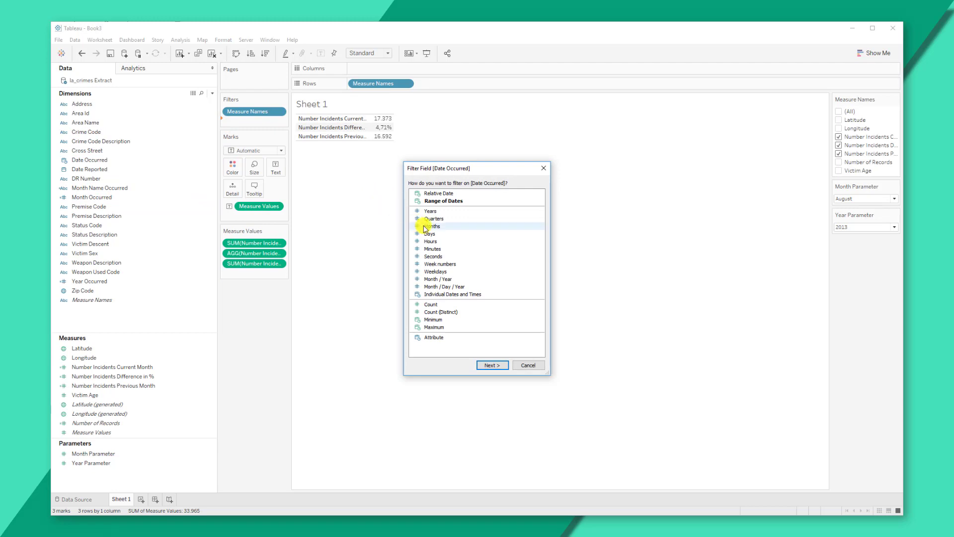
click(489, 365)
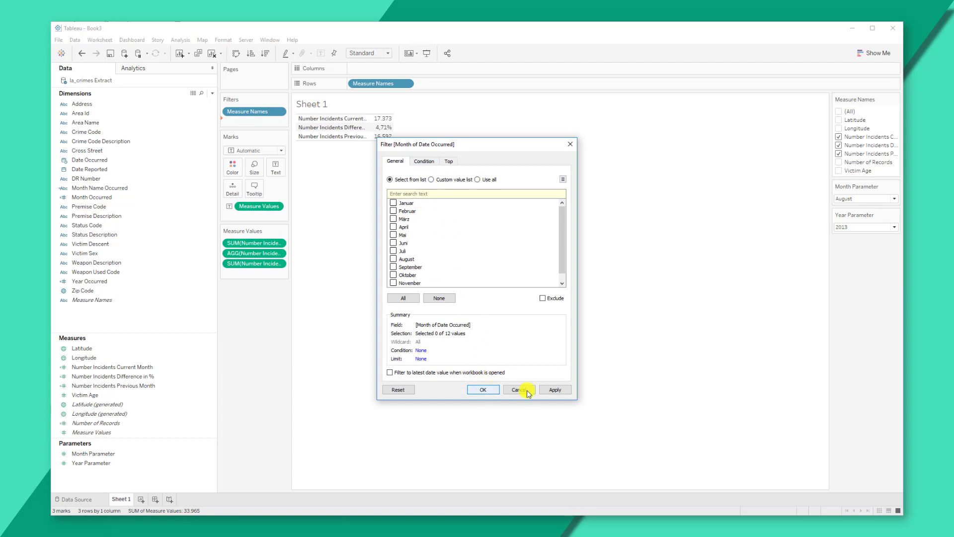
click(551, 390)
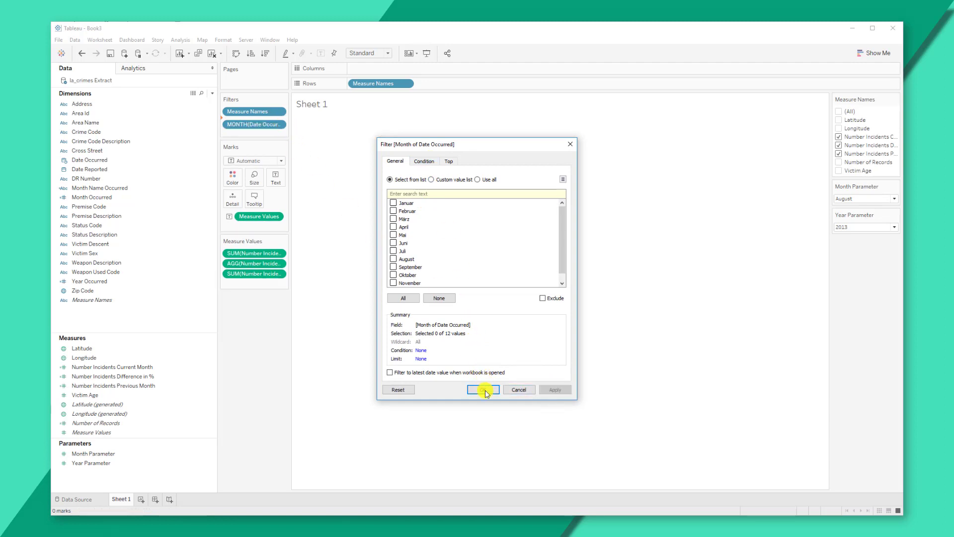
click(483, 390)
click(278, 122)
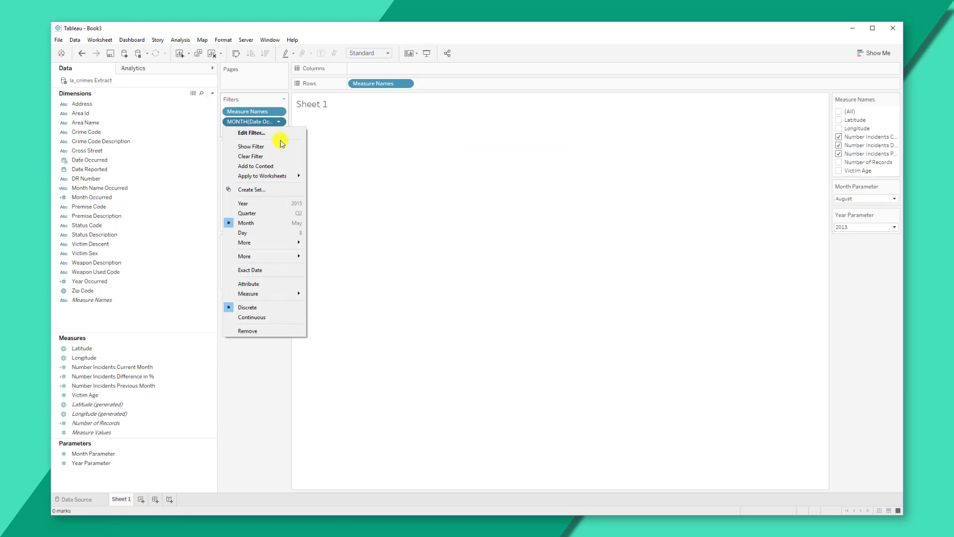
click(281, 146)
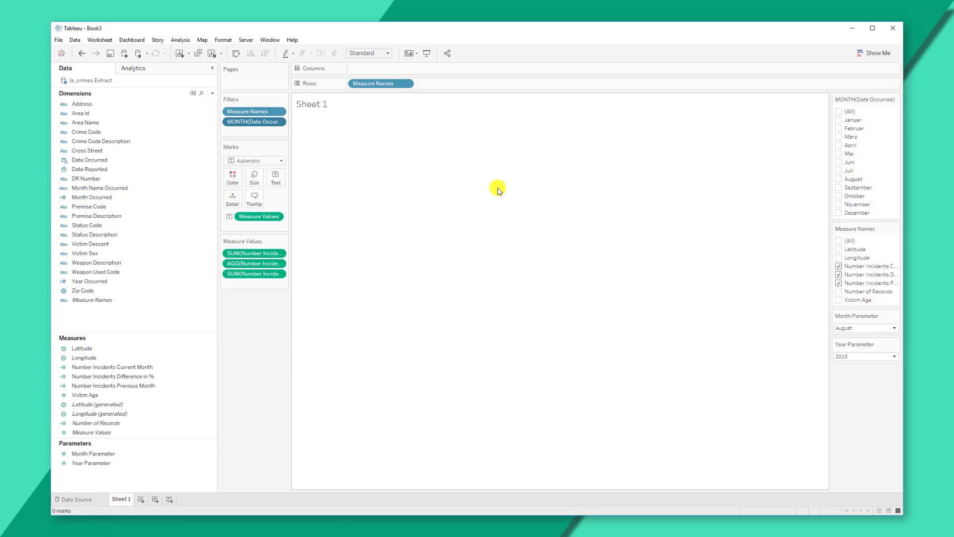
Test the Date Occurred month filter on individual months such as April and clear the selection again
click(839, 129)
mouse_move(389, 134)
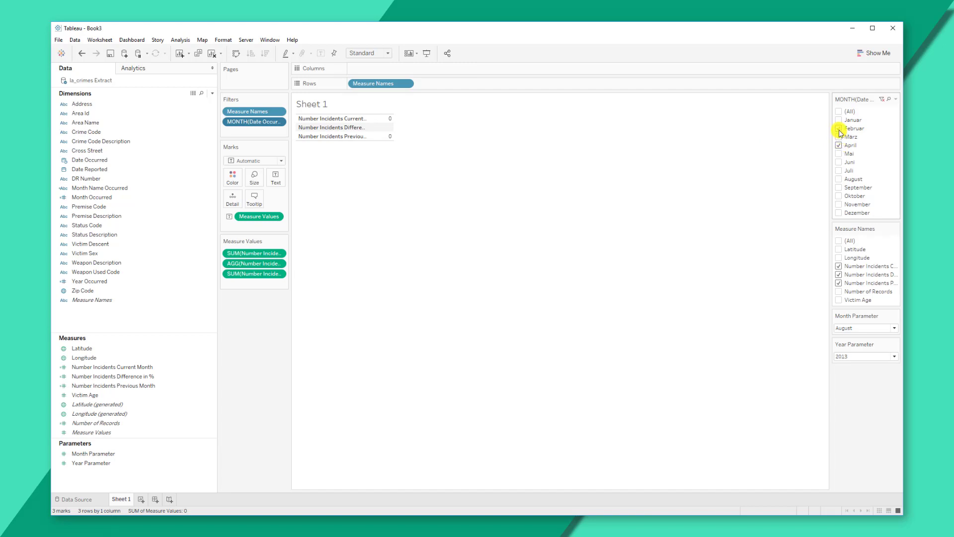
click(839, 145)
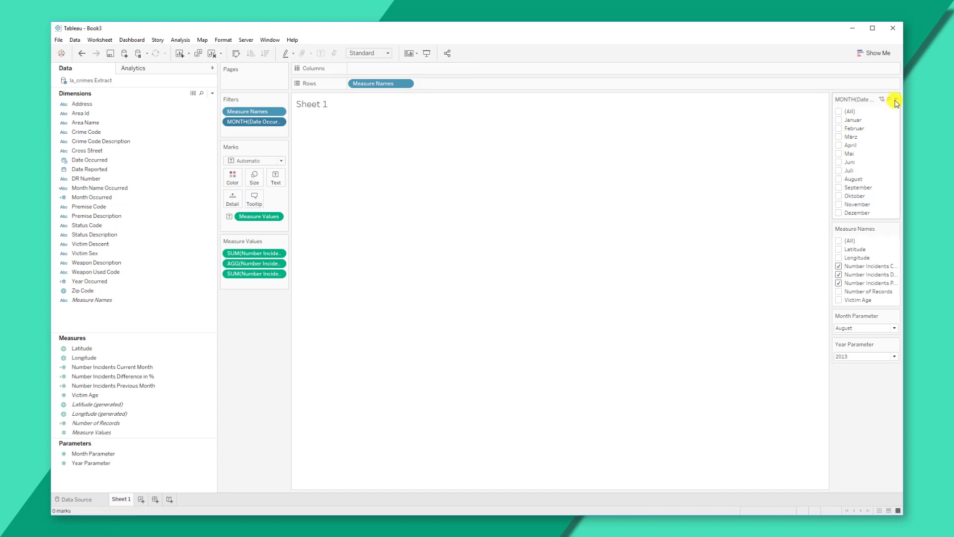
Remove the month of Date Occurred filter from the sheet
click(896, 100)
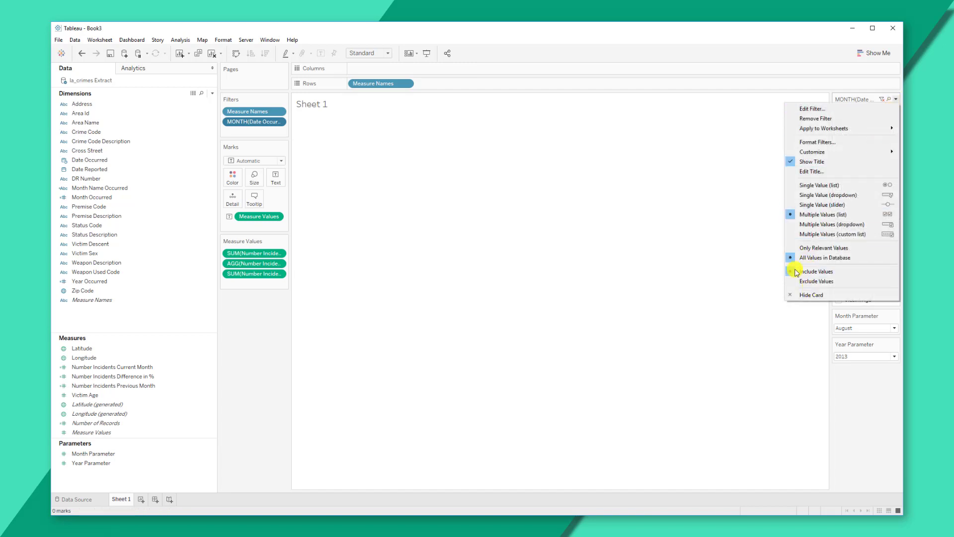
click(810, 286)
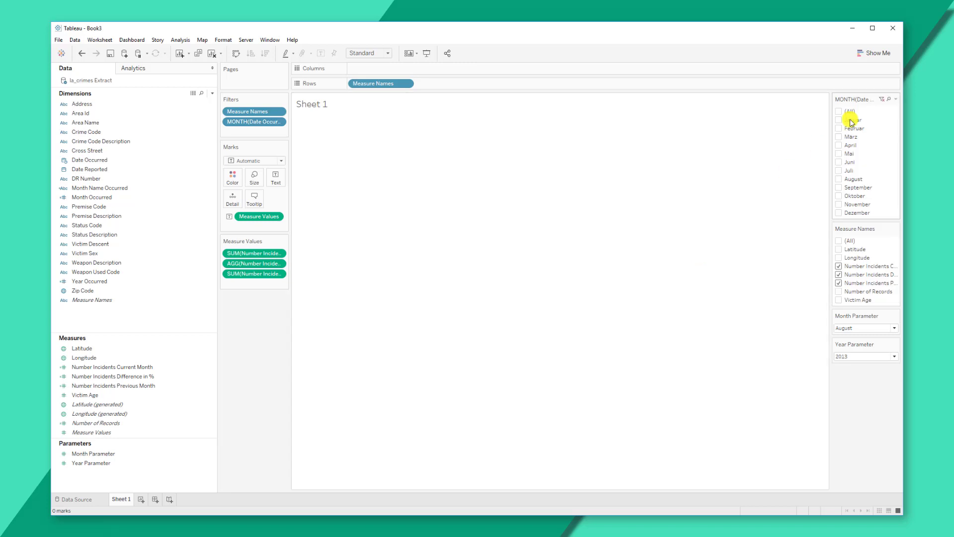
click(277, 122)
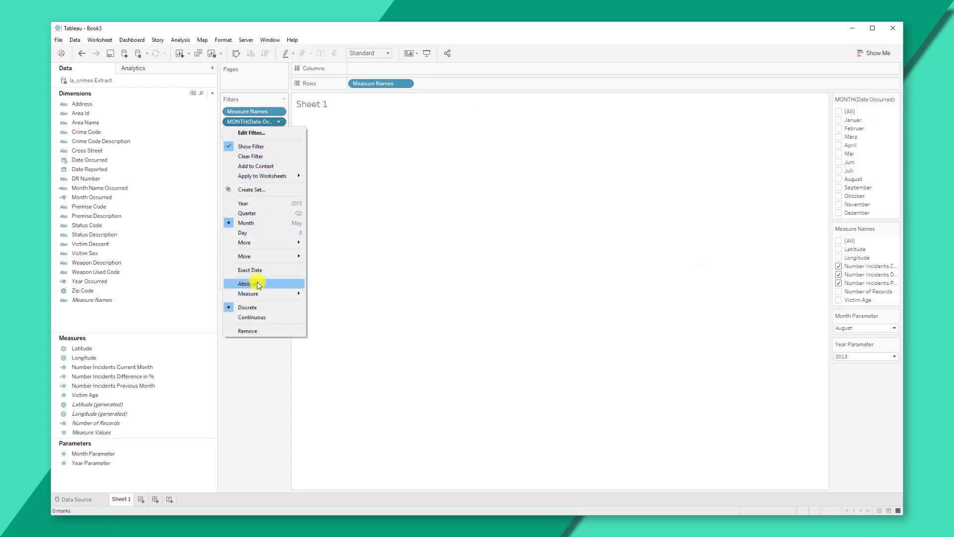
click(251, 330)
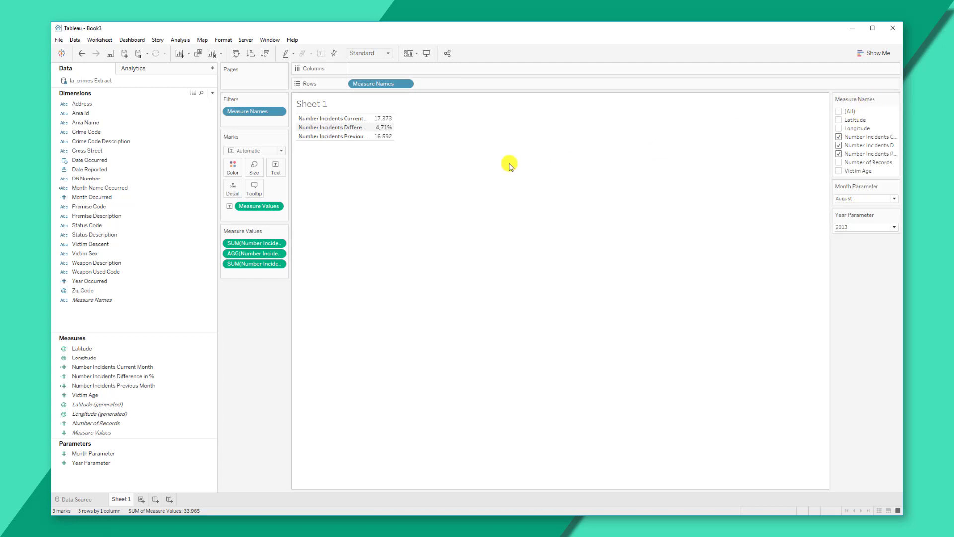
Switch the Month Parameter to February and finally to January to test the incident calculations
click(894, 199)
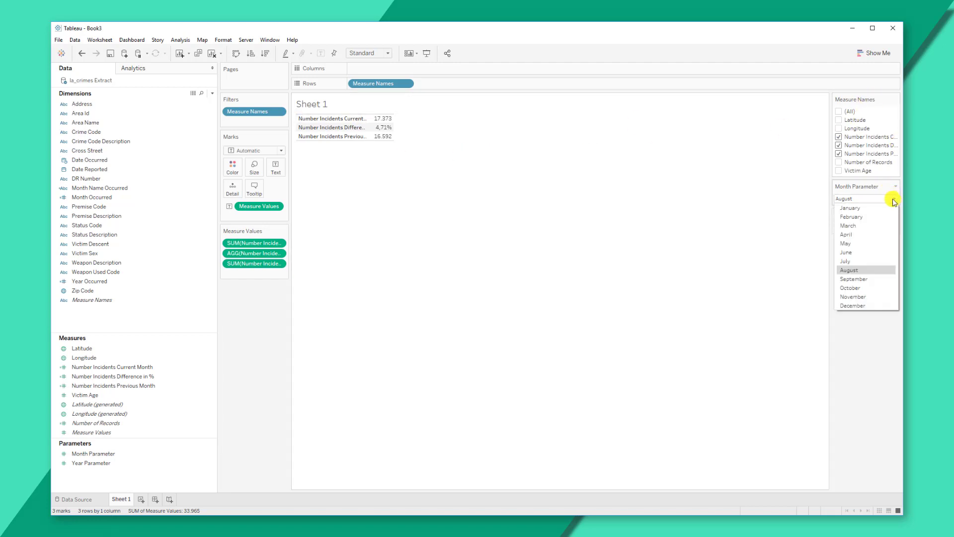
click(882, 217)
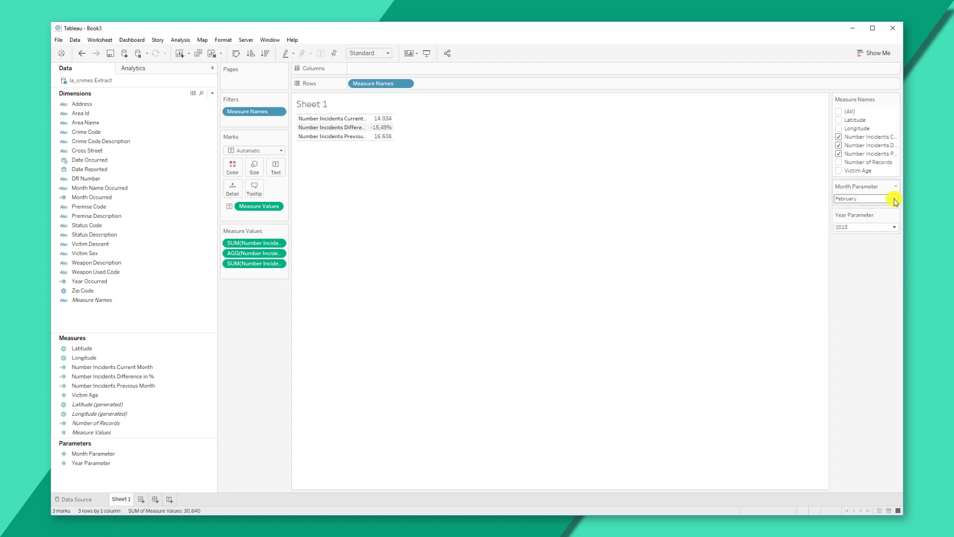
click(895, 199)
click(864, 209)
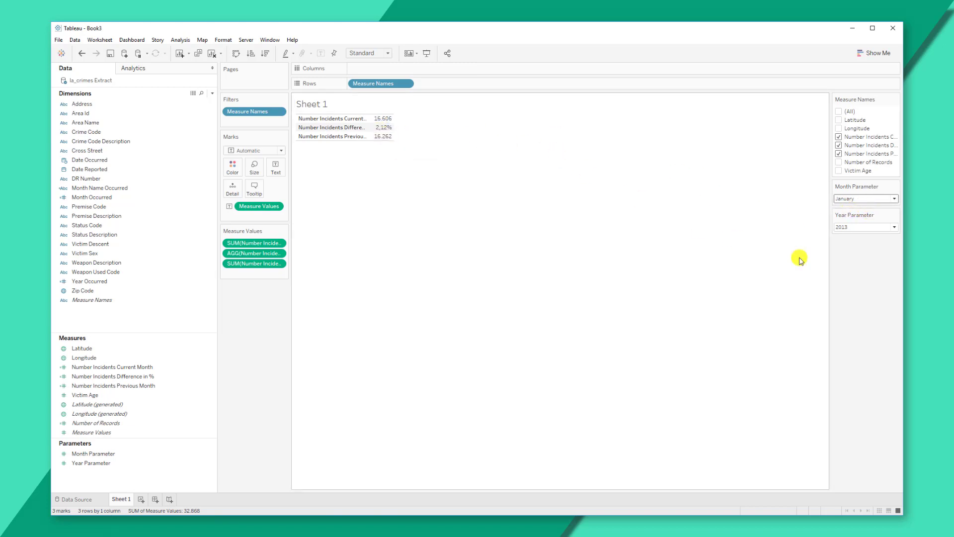
click(872, 253)
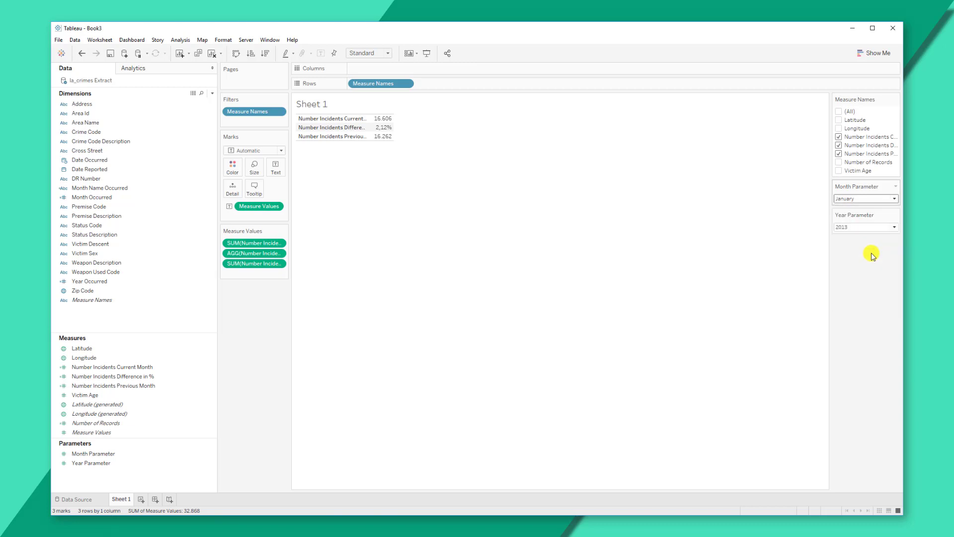